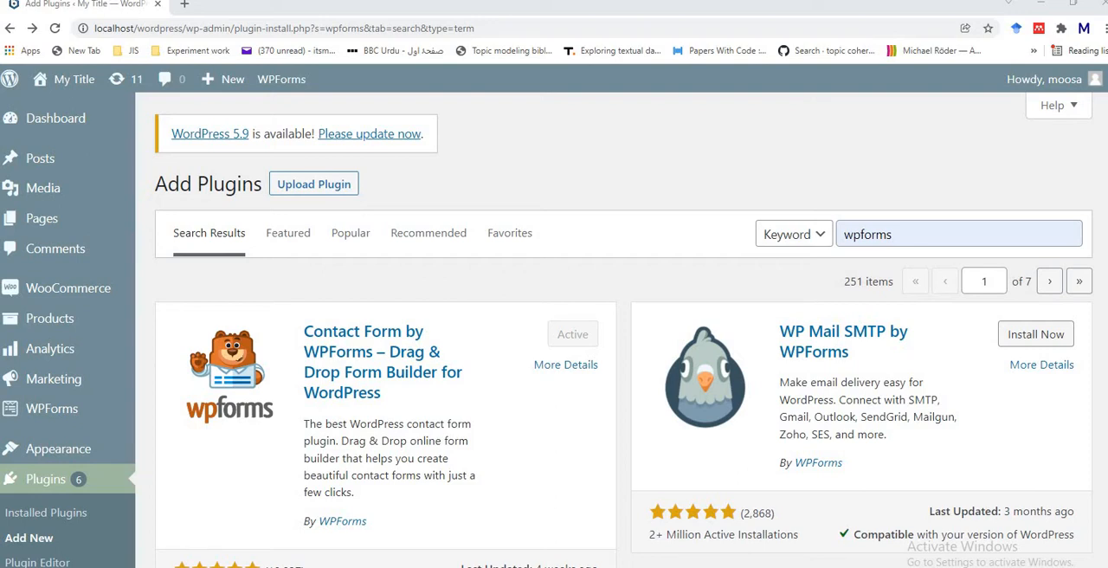
Step: Start a new form in WPForms from the WordPress admin
mouse_move(67, 288)
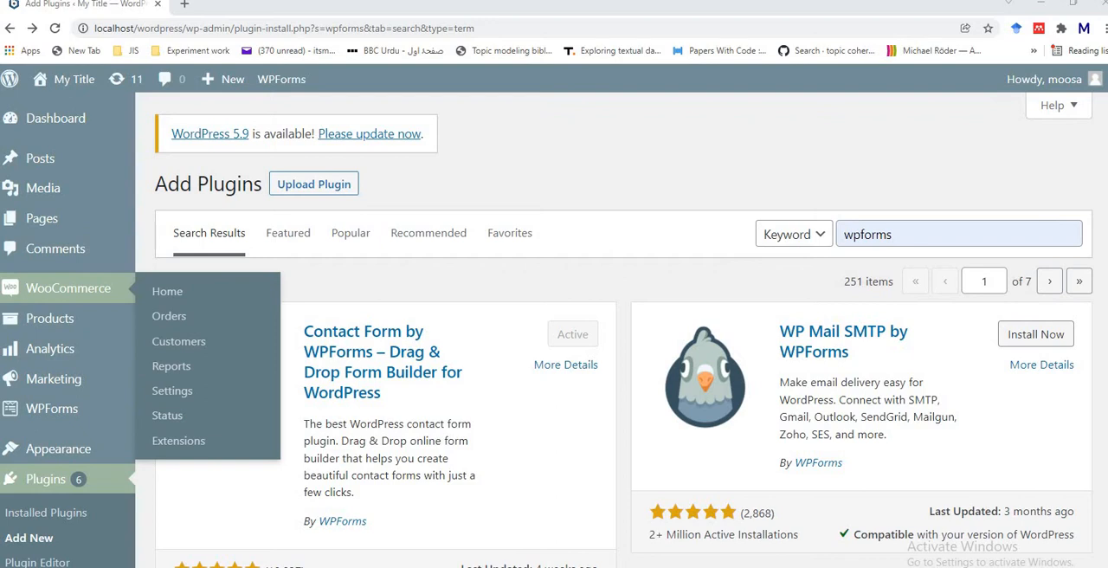
mouse_move(52, 408)
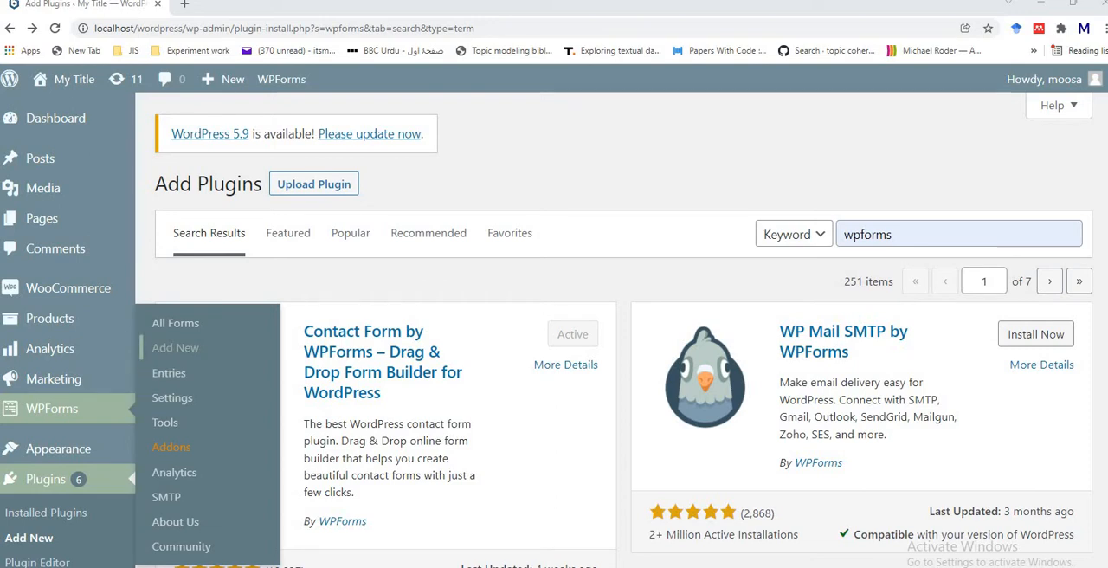
click(175, 348)
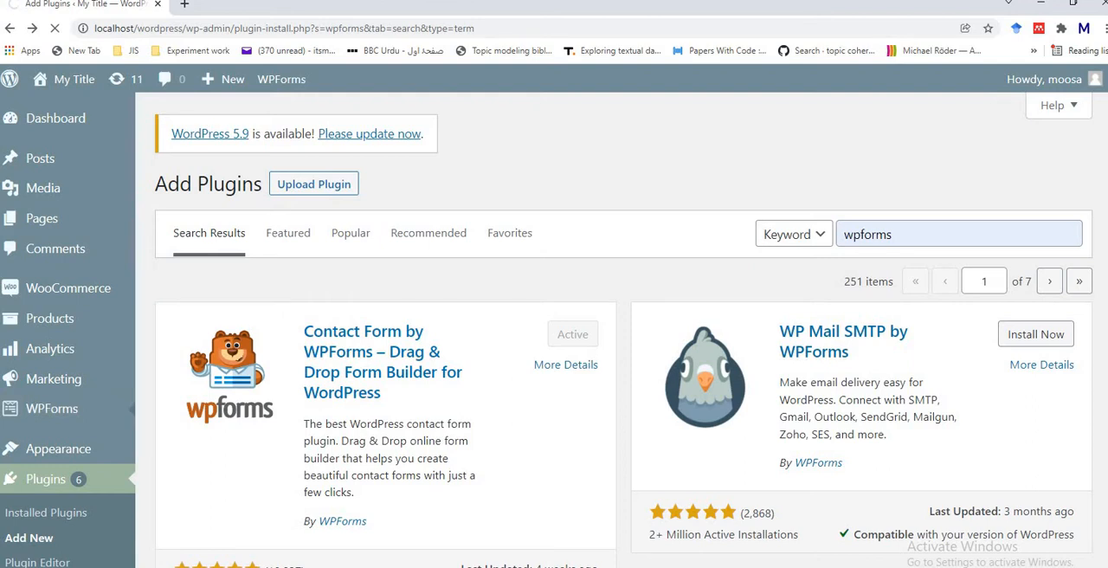
Step: Turn off the computer's Wi-Fi and dismiss the network list
click(987, 567)
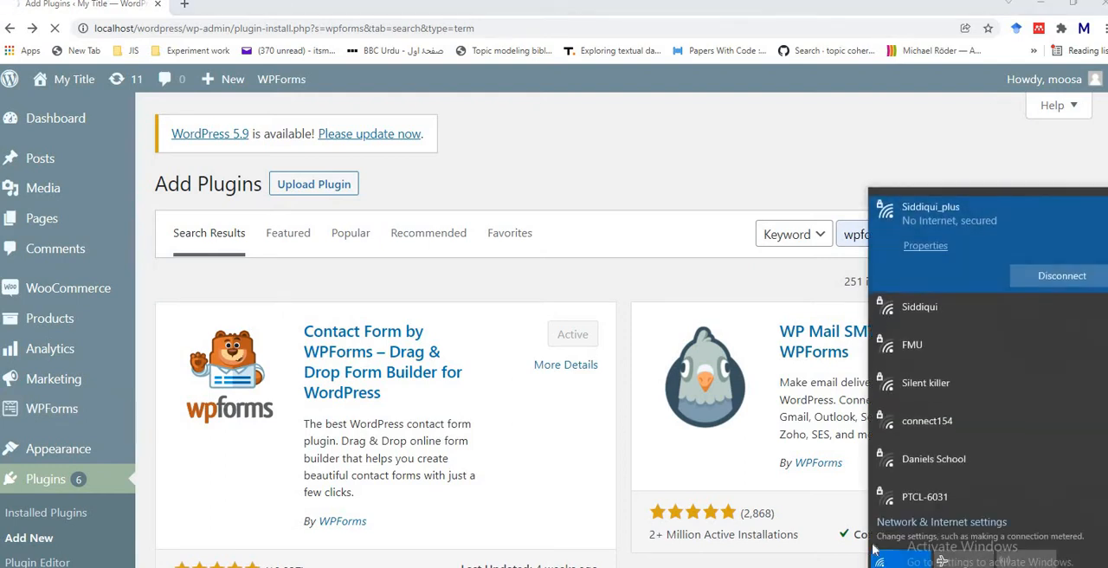
click(900, 555)
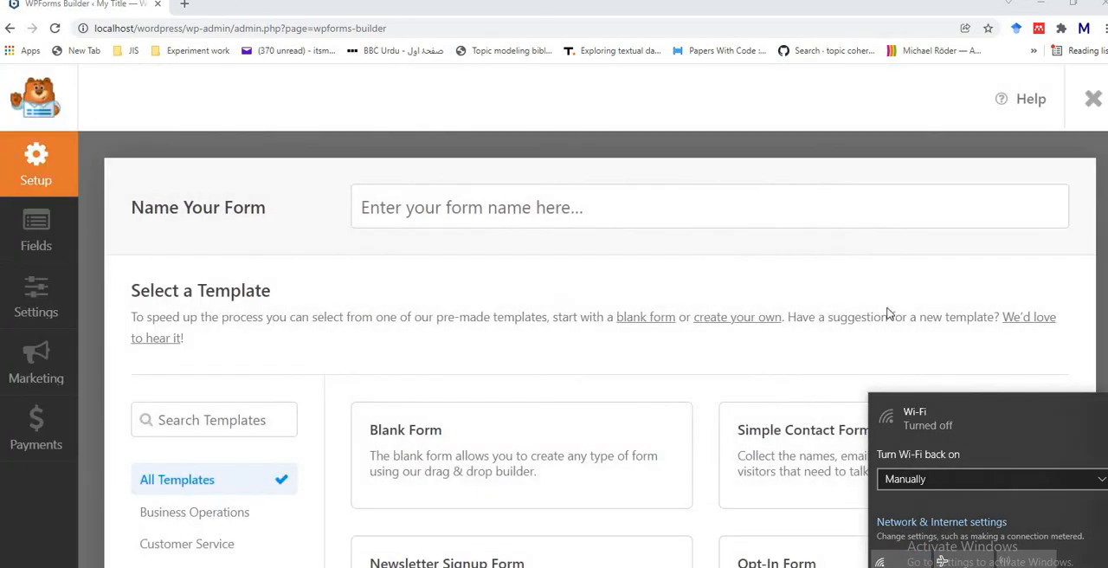
click(1032, 353)
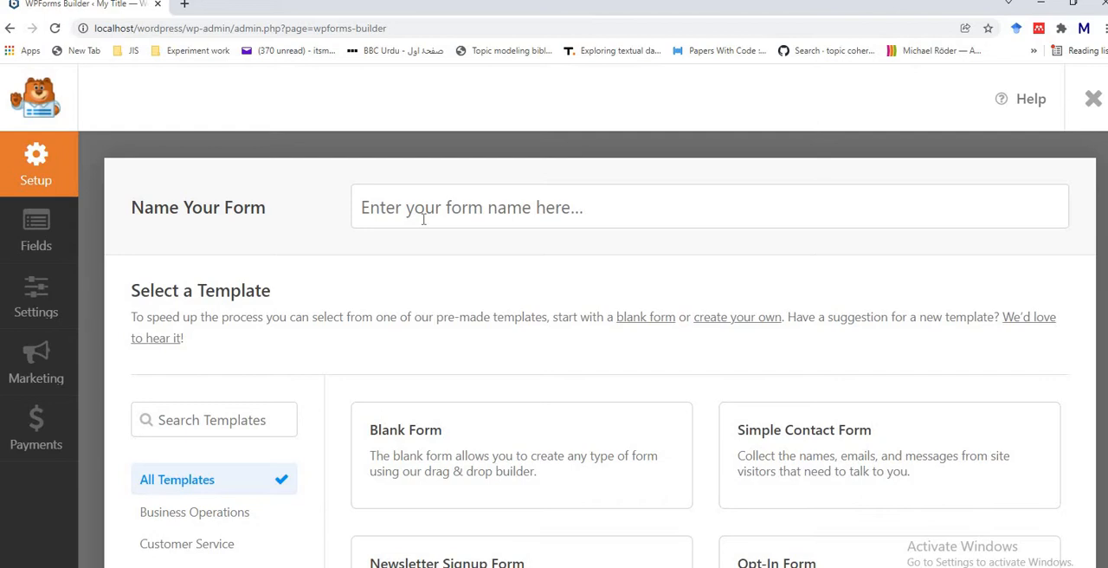
Step: Name the new form "Customer Form"
click(593, 210)
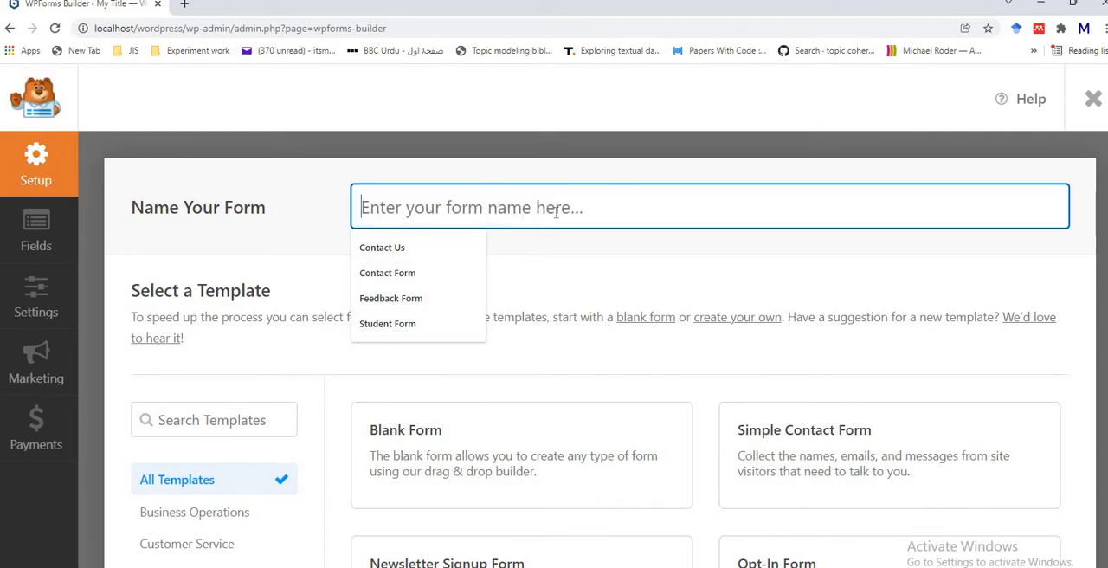
text(Cu)
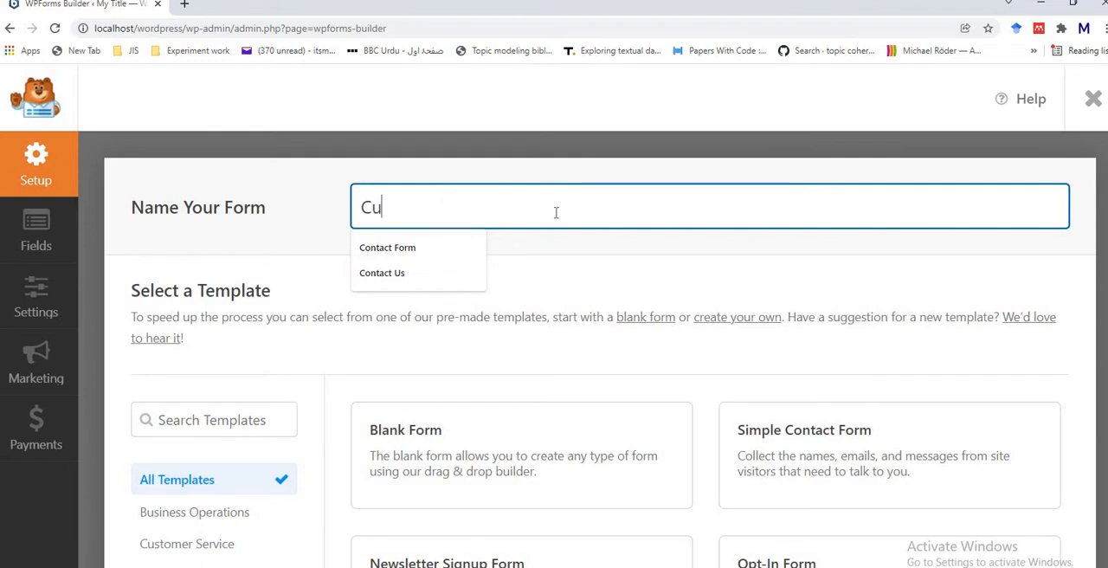
text(stomer)
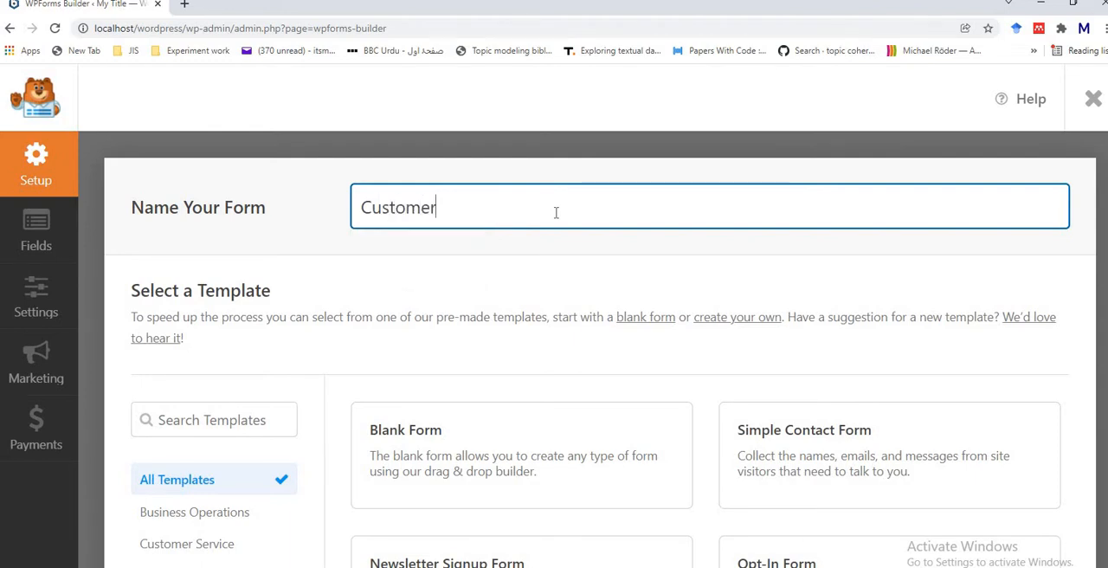
text( Form)
Step: Browse the available form templates, including the free and PRO ones, and return to the start of the list
scroll(1063, 341, down, 5)
scroll(1064, 347, up, 4)
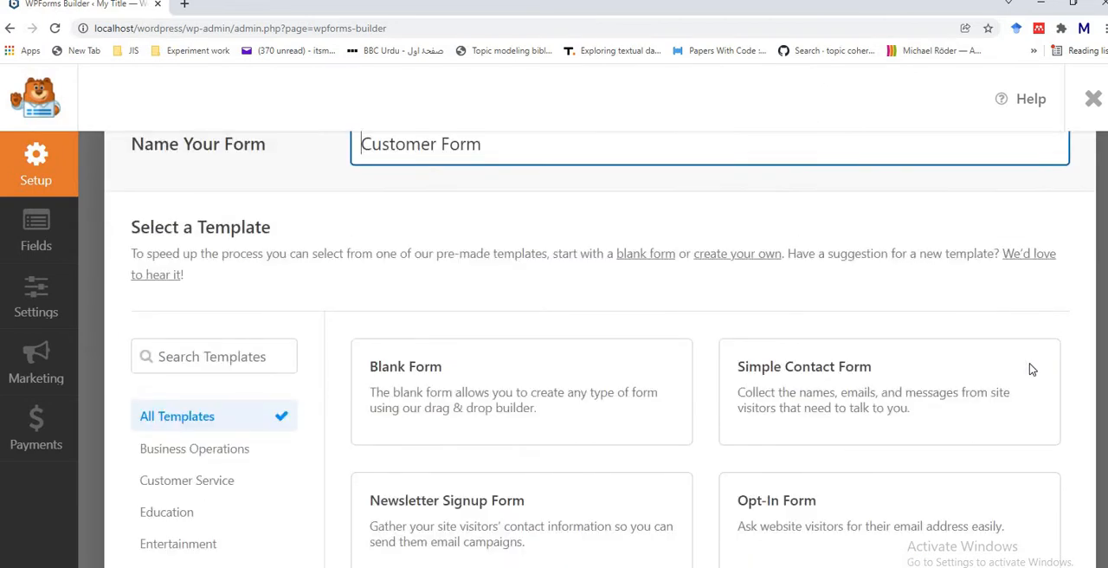
mouse_move(604, 530)
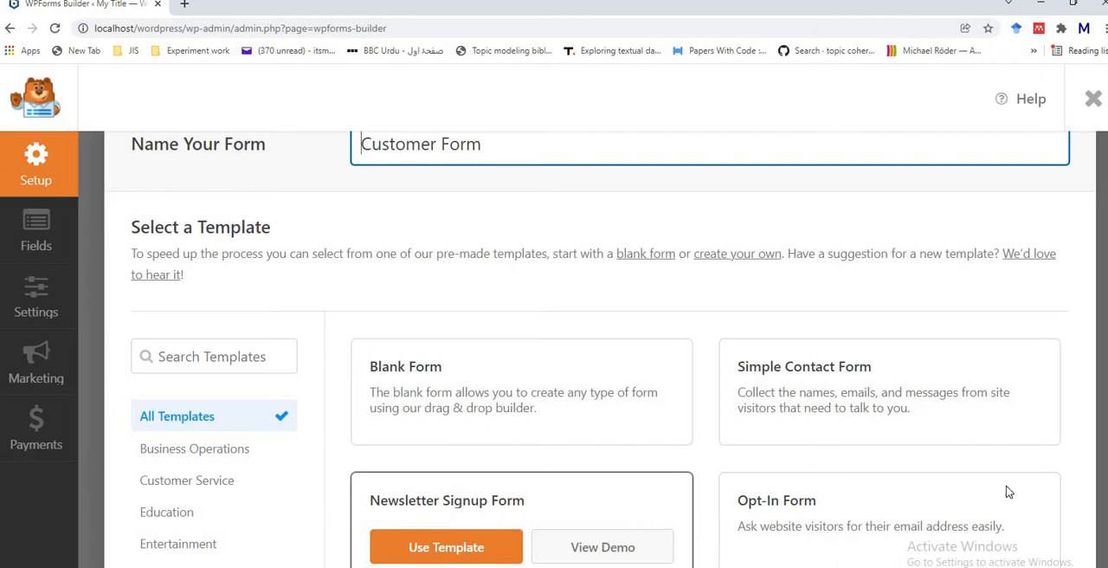
scroll(1075, 487, down, 5)
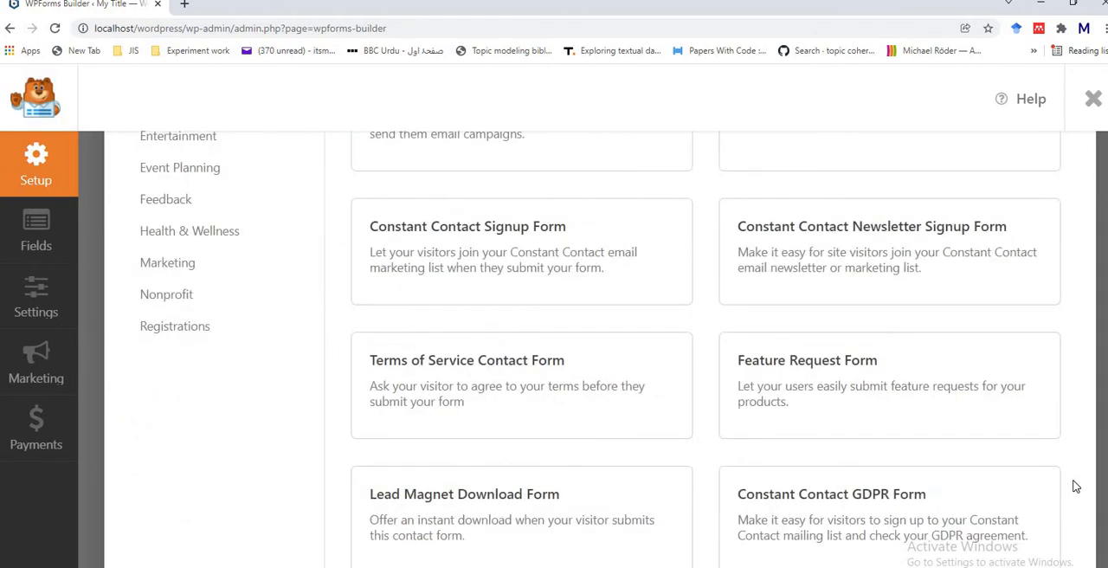
mouse_move(482, 402)
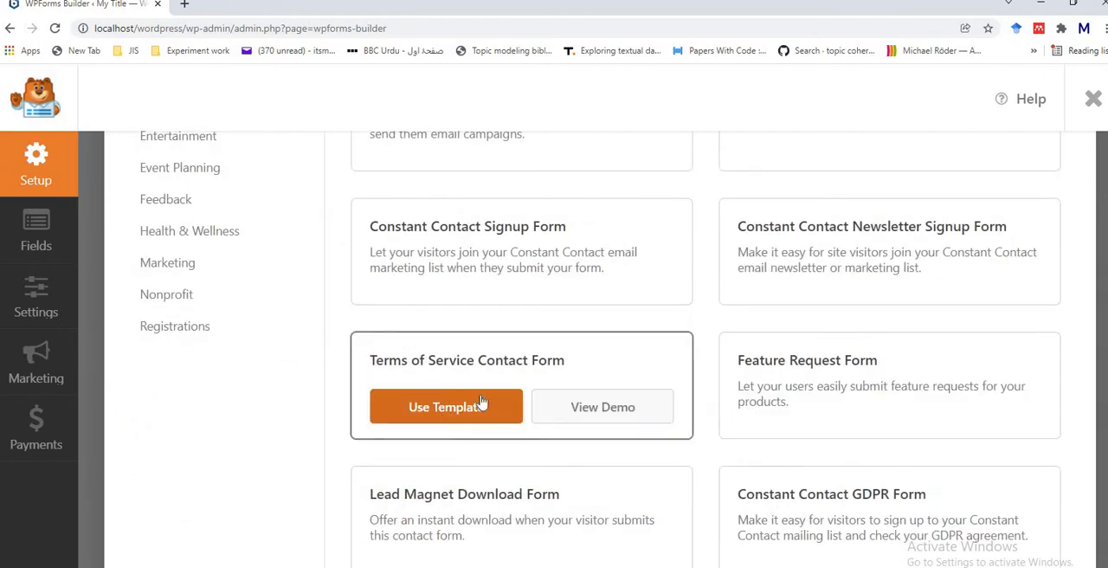
mouse_move(843, 365)
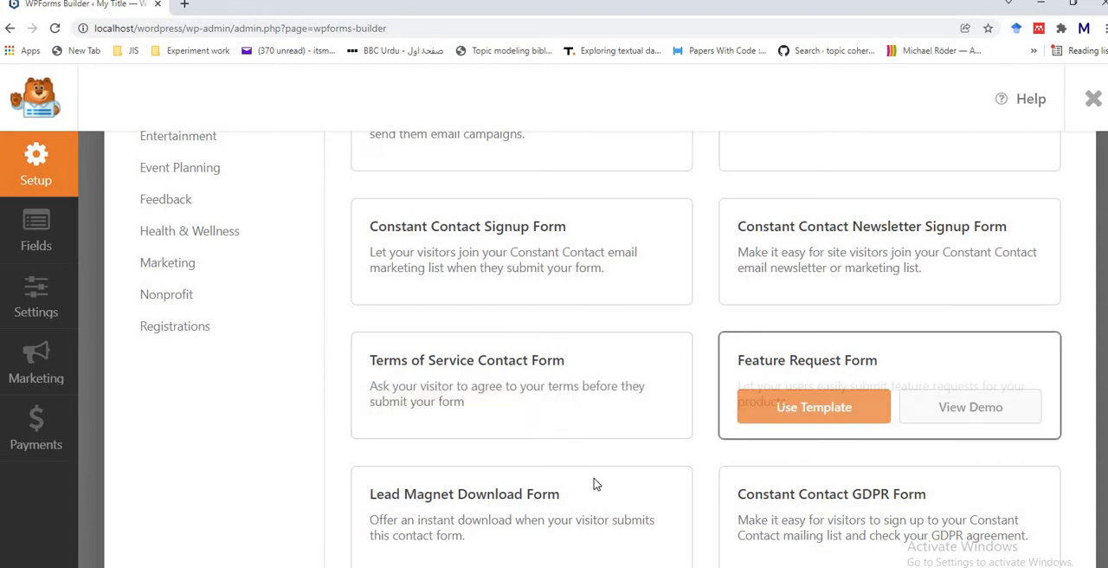
mouse_move(589, 483)
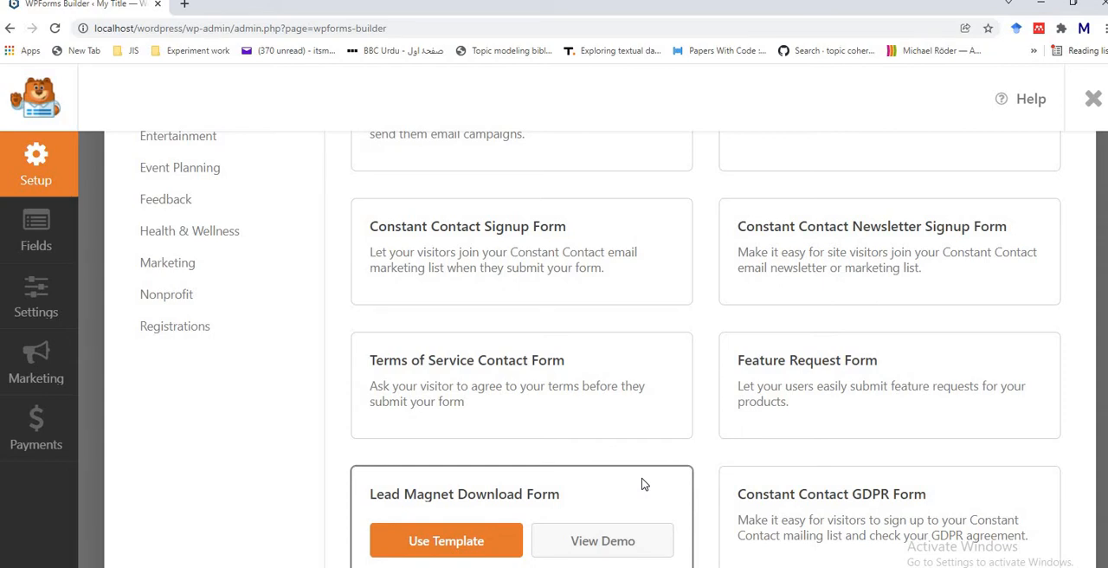
scroll(1078, 377, down, 5)
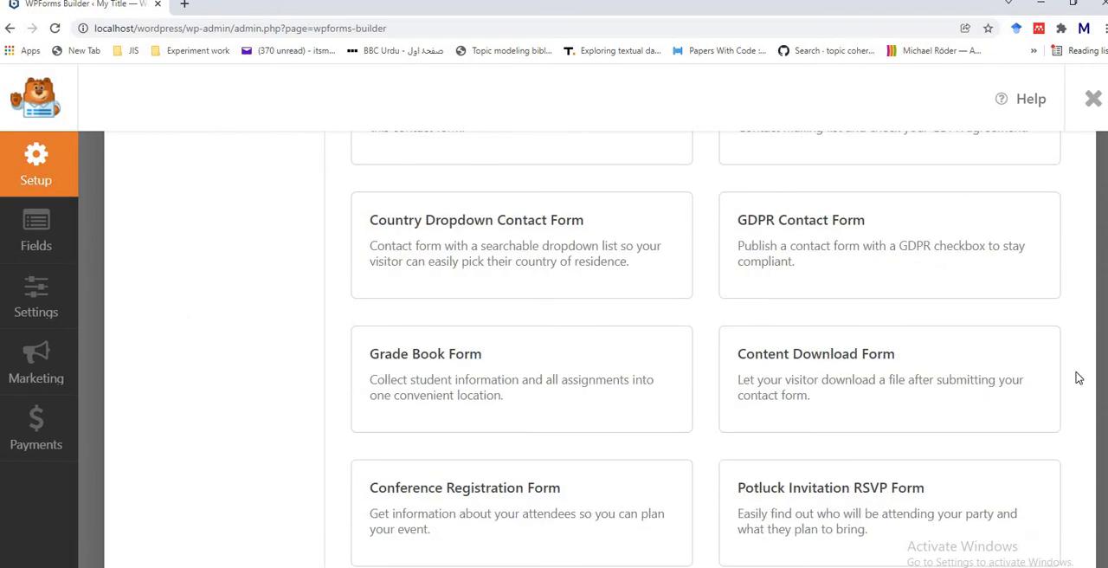
scroll(1079, 377, down, 5)
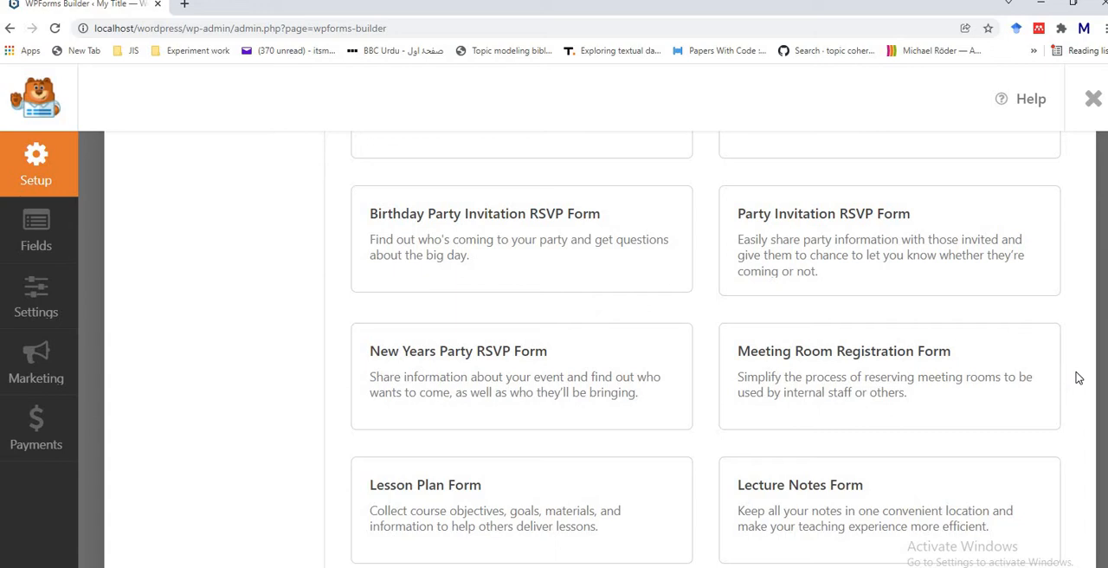
scroll(1078, 378, down, 5)
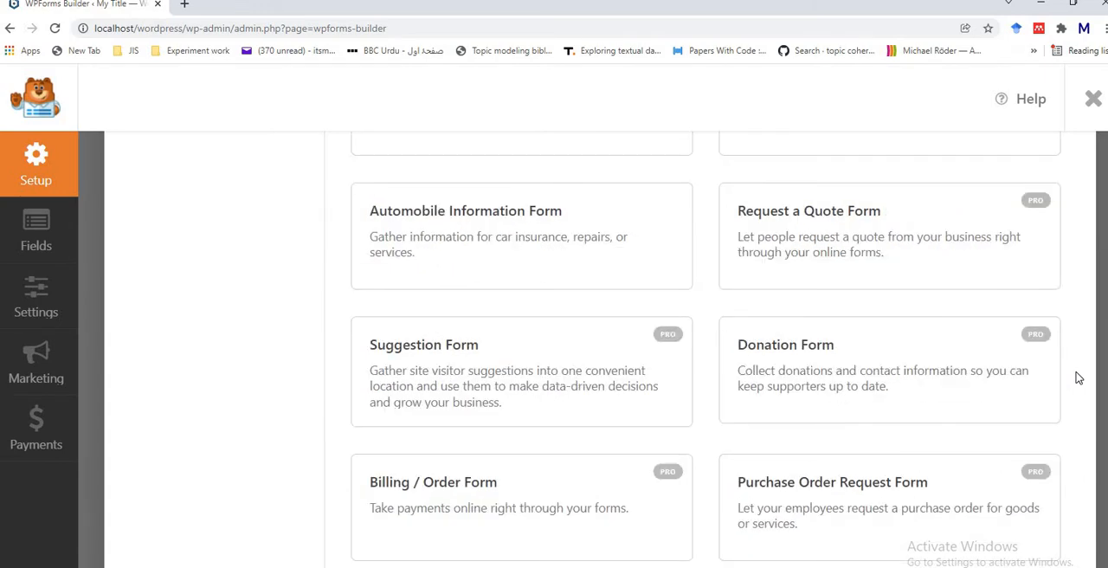
mouse_move(1029, 238)
scroll(1065, 220, up, 20)
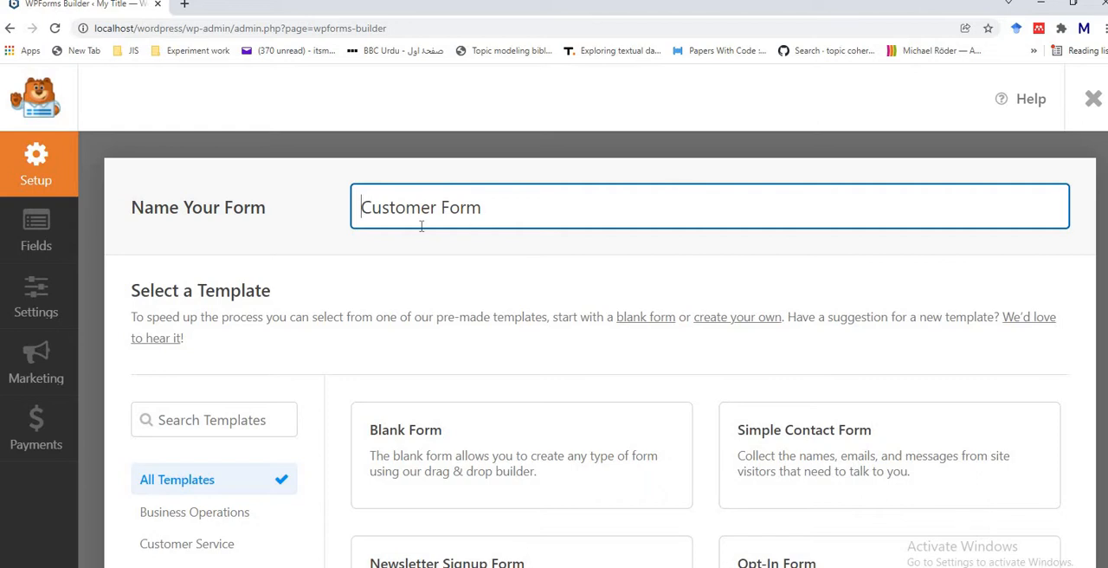
Step: Create the form from the Blank Form template and add a Name field to it
mouse_move(403, 442)
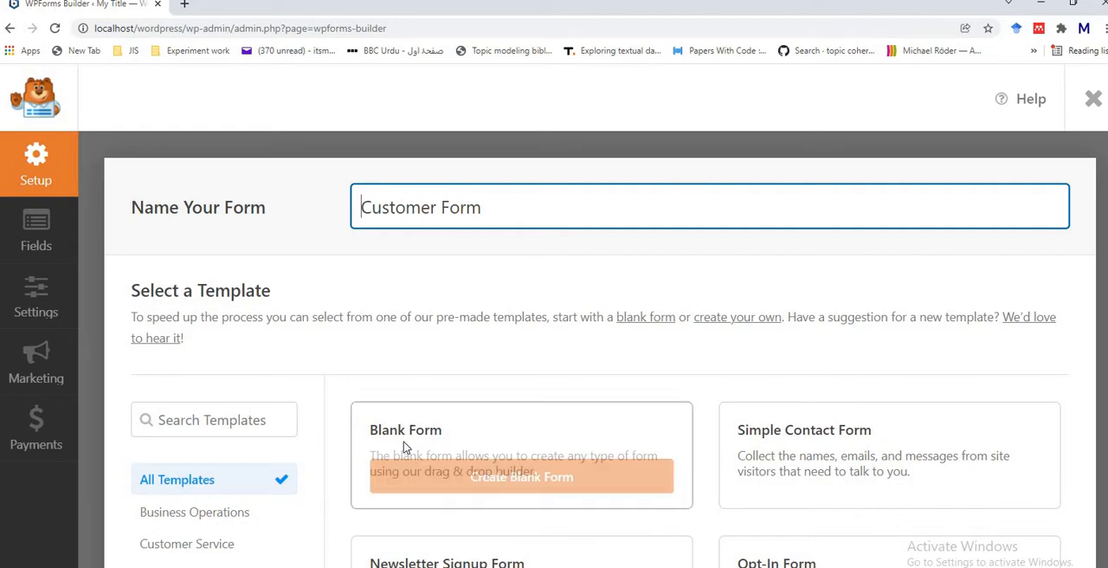
click(451, 489)
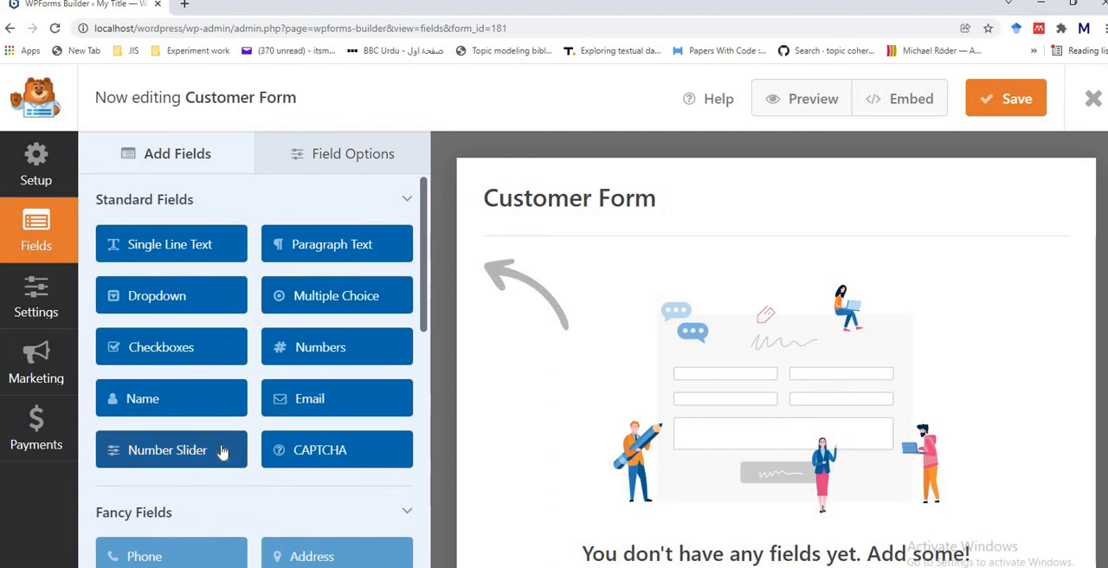
click(193, 405)
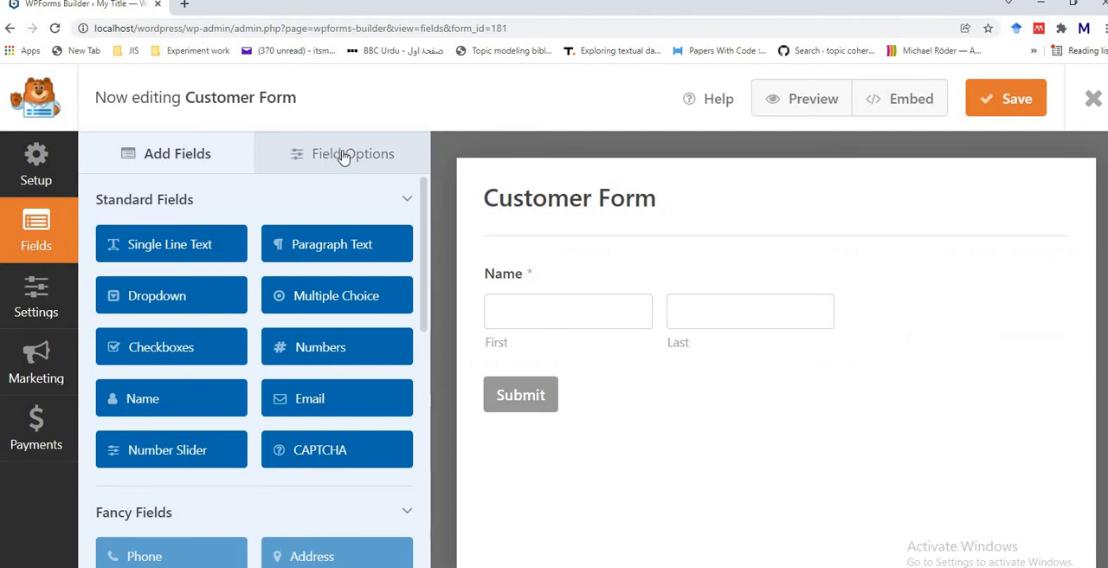
Step: Change the Name field's label to "Customer Name"
click(884, 276)
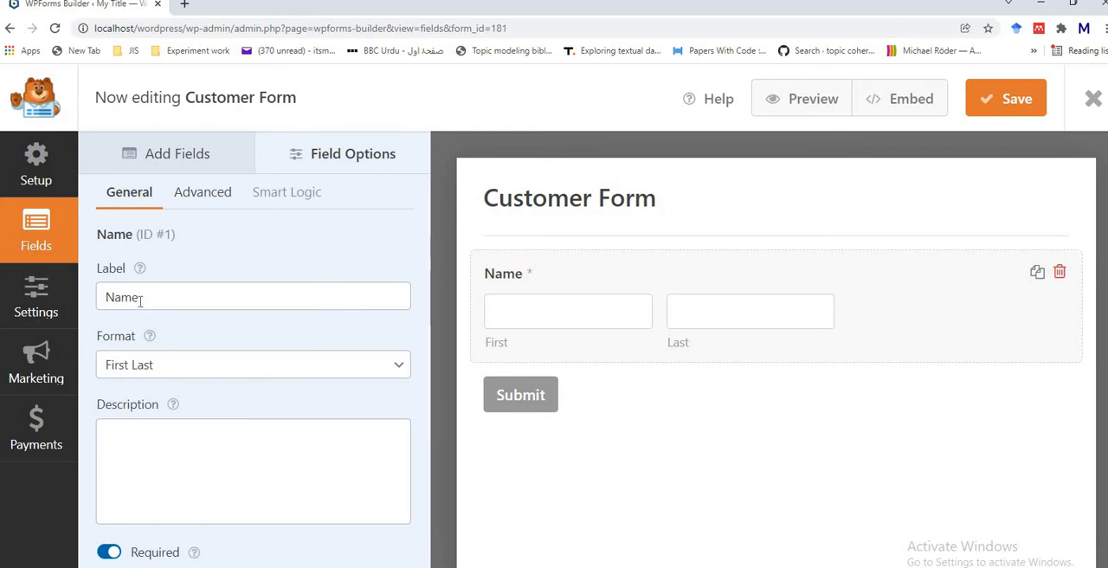
click(140, 300)
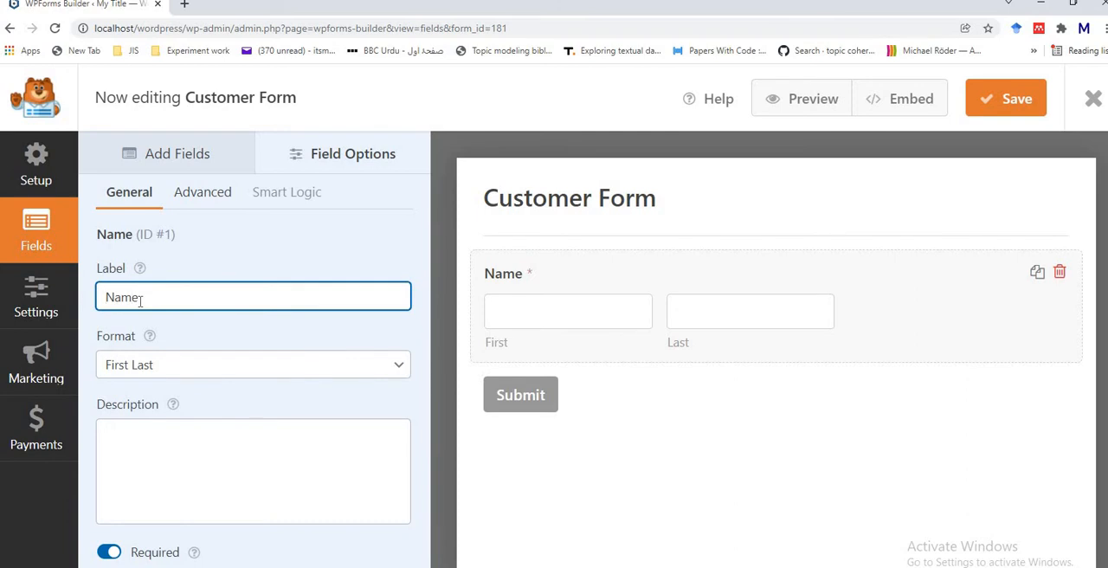
text(C)
text(ust)
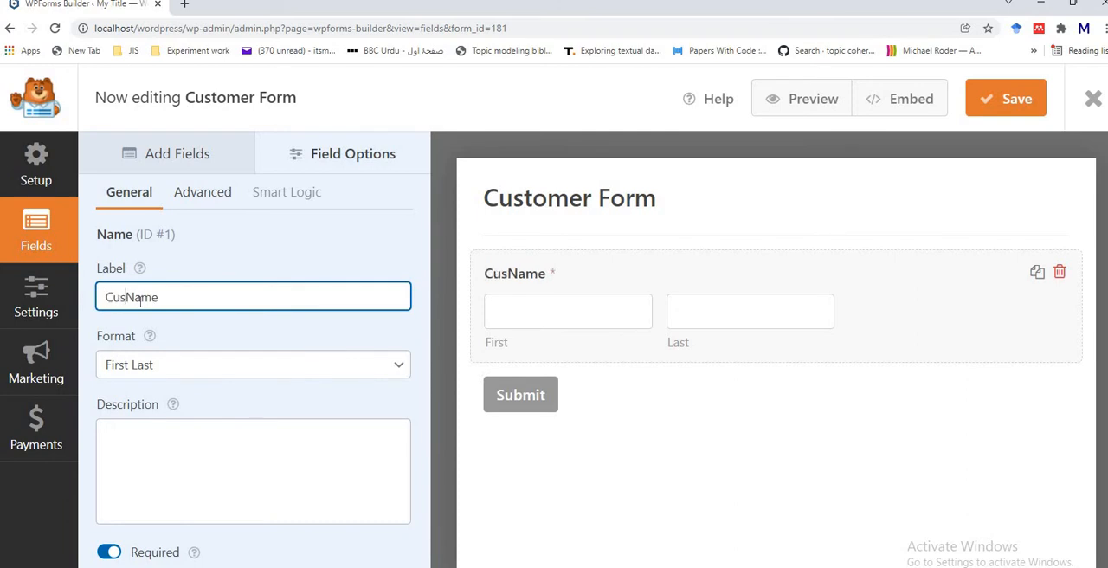
text(omer)
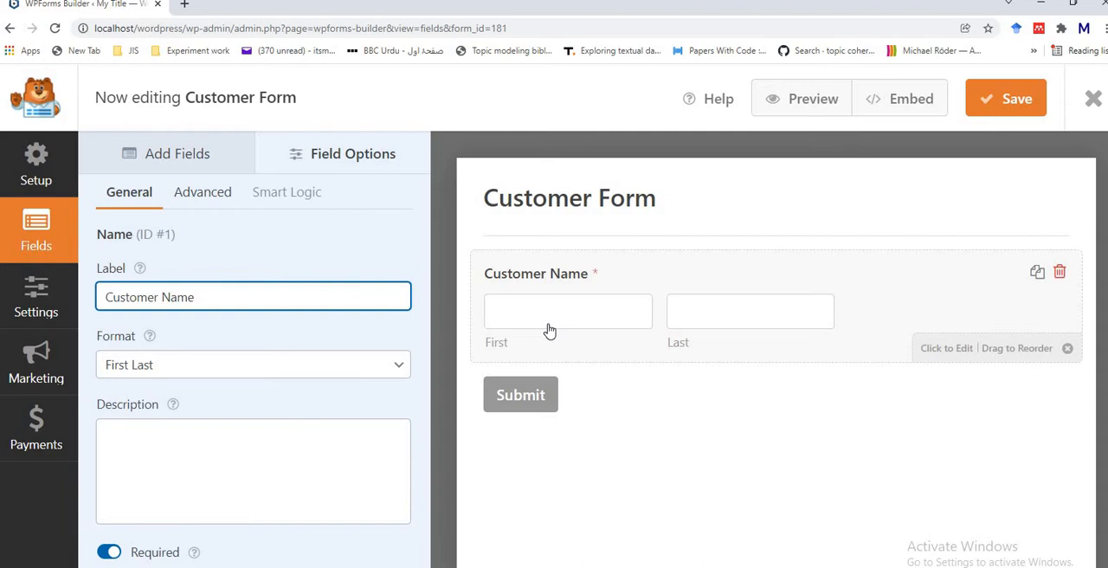
Step: Try the Simple, First Last and First Middle Last formats on the Customer Name field, then set it back to First Last
click(401, 369)
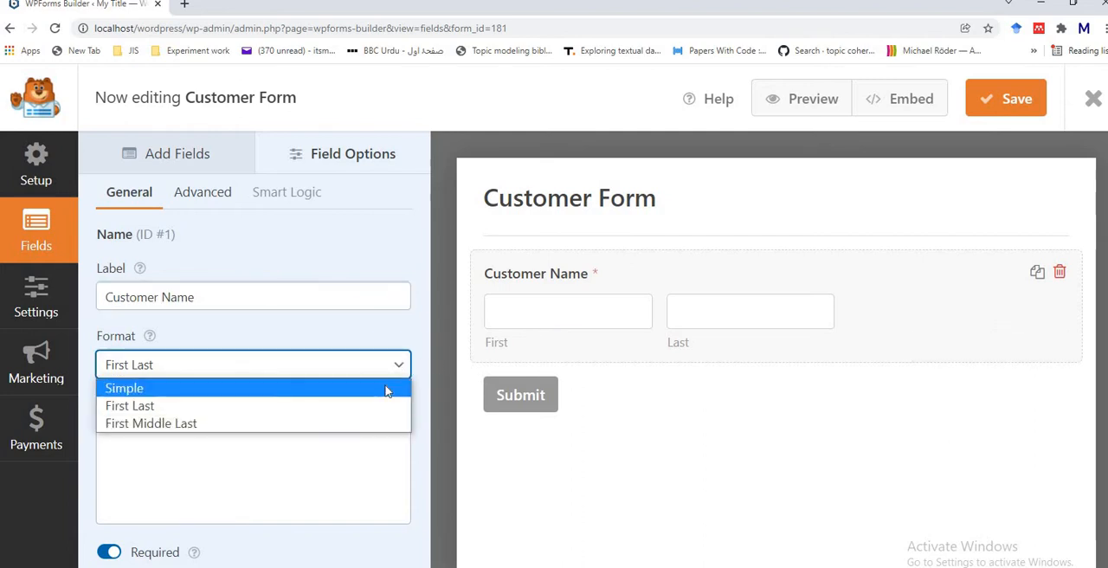
click(385, 389)
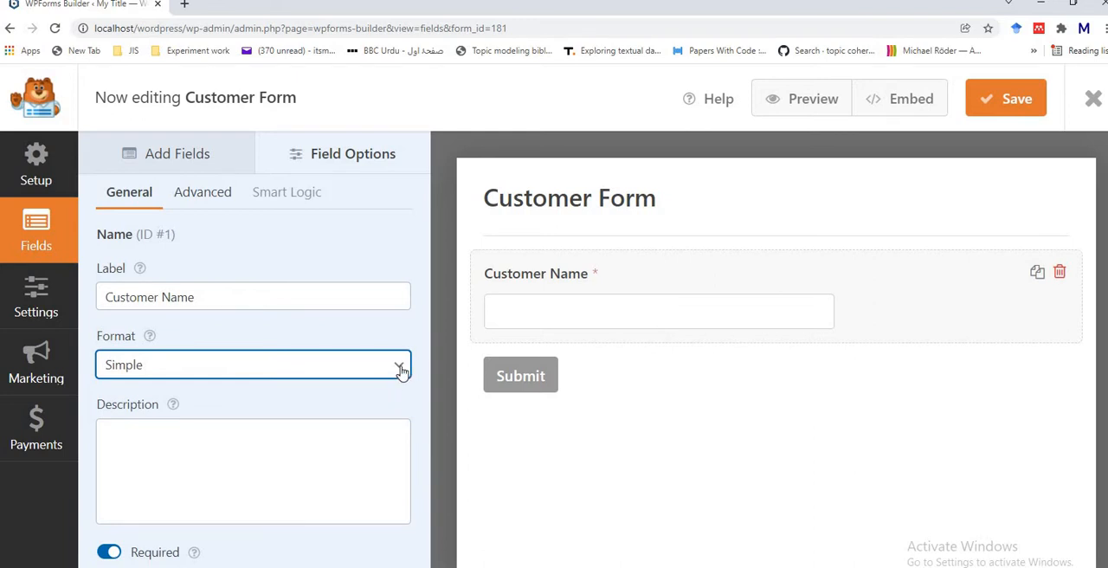
click(401, 370)
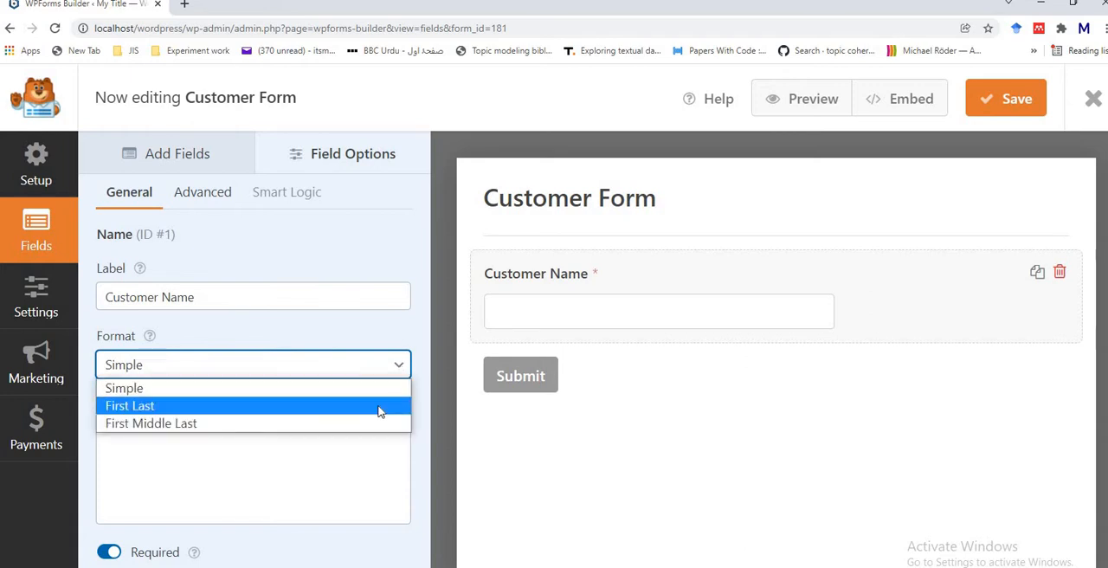
click(379, 409)
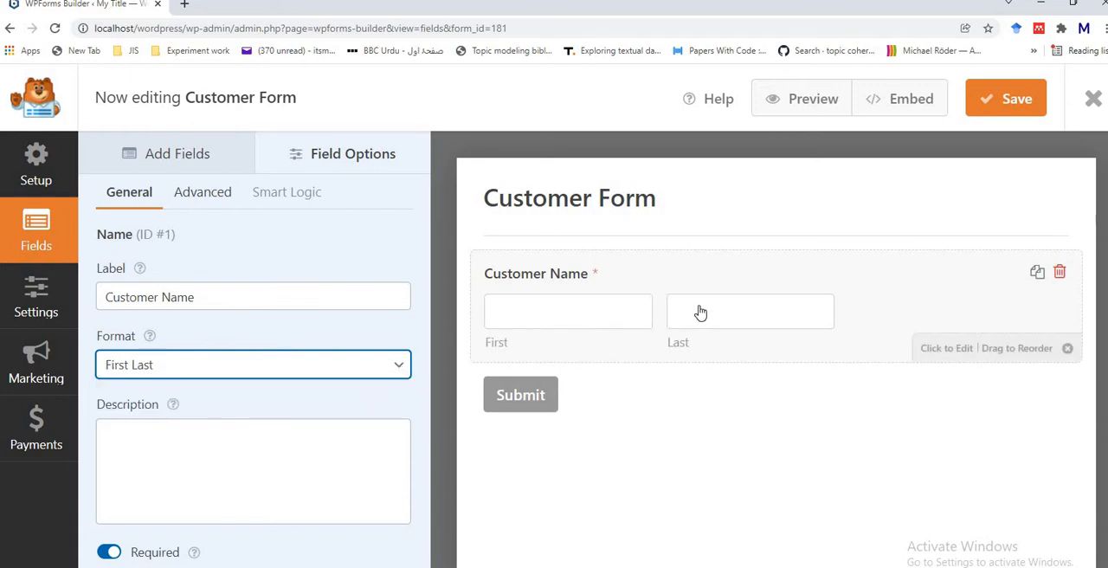
click(403, 368)
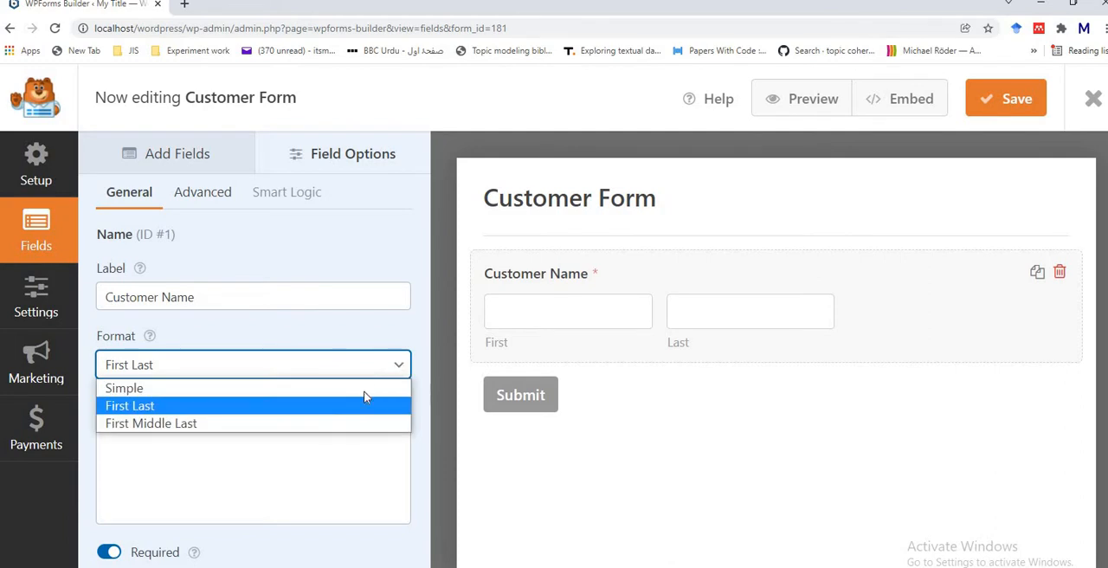
click(333, 422)
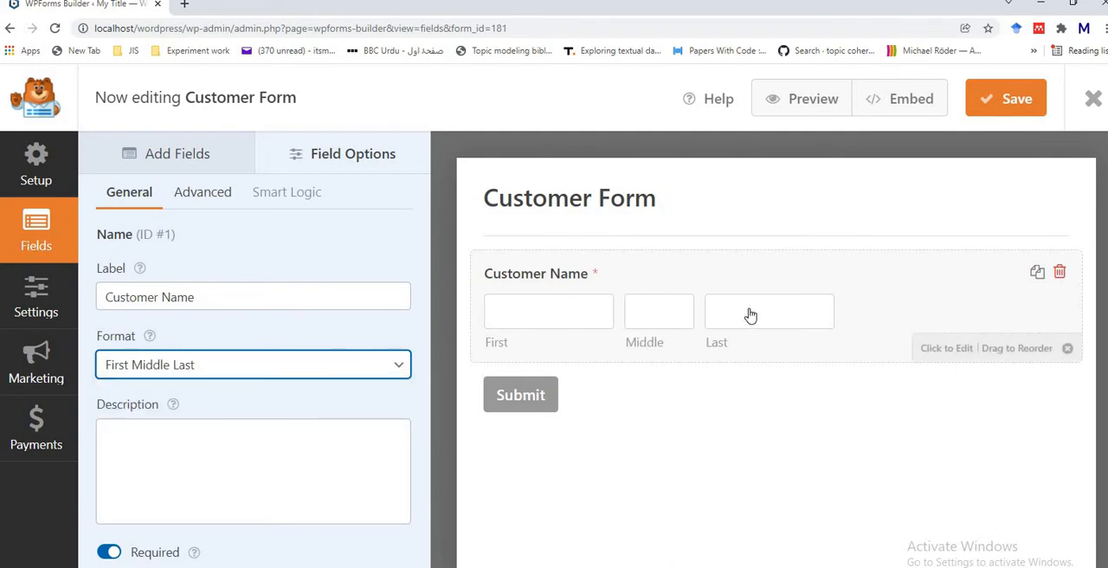
click(399, 368)
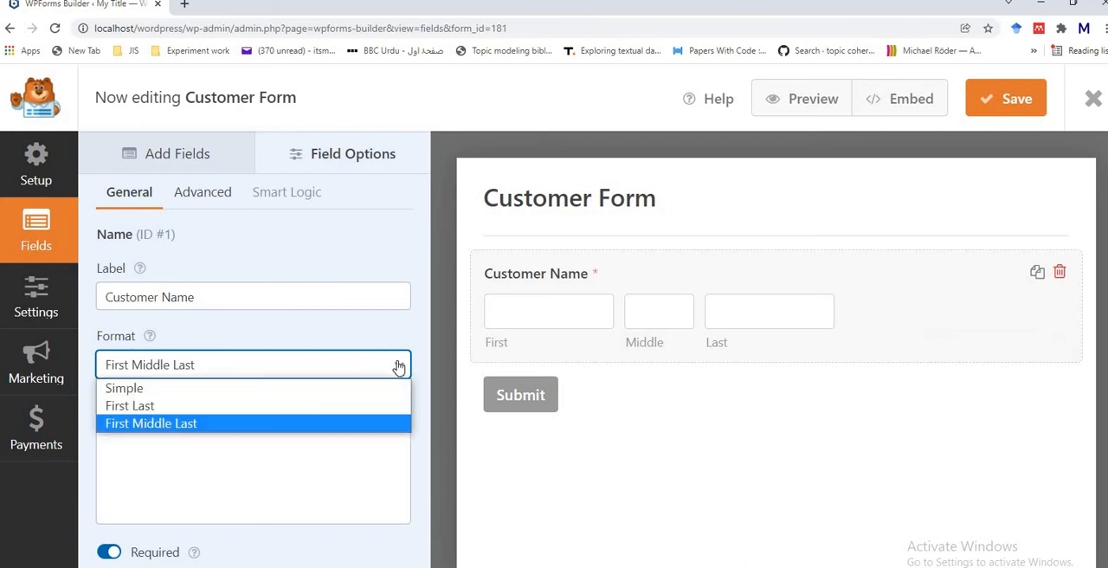
click(338, 407)
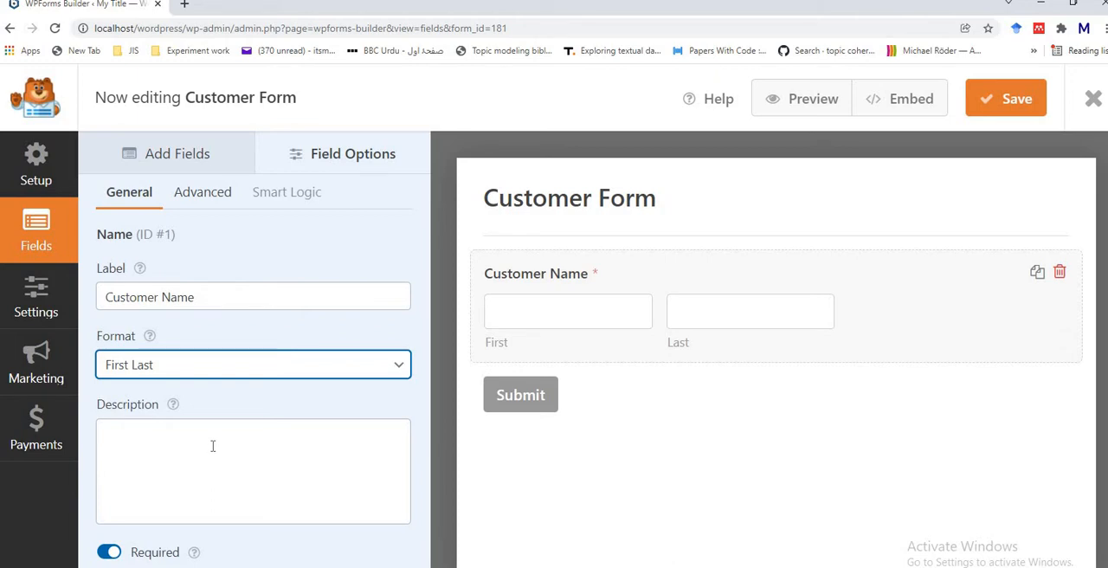
Step: Give the Customer Name field the description "Name should not contain numeric values"
click(157, 437)
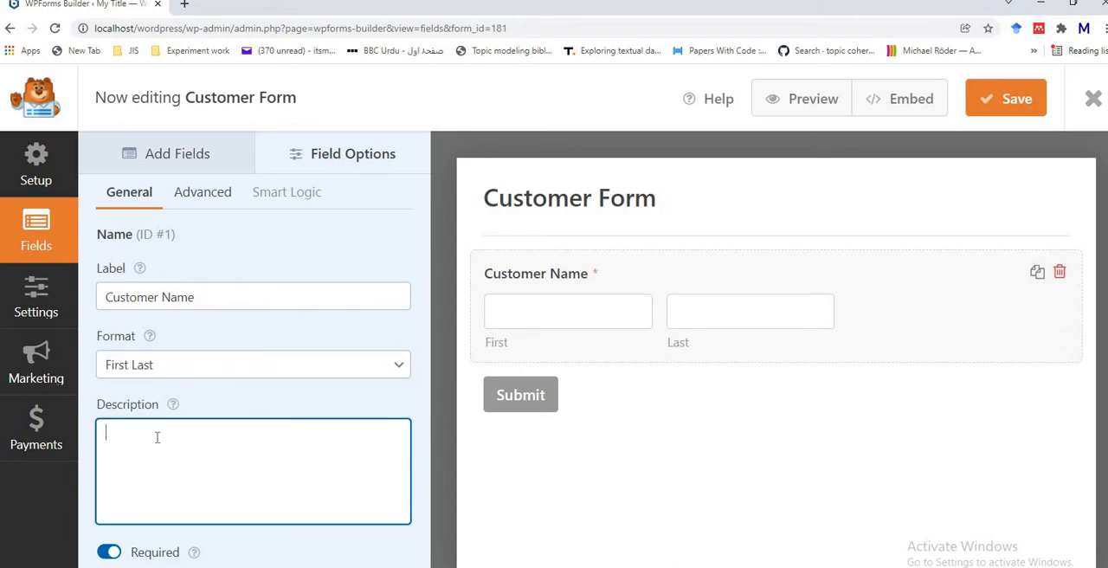
text(Name)
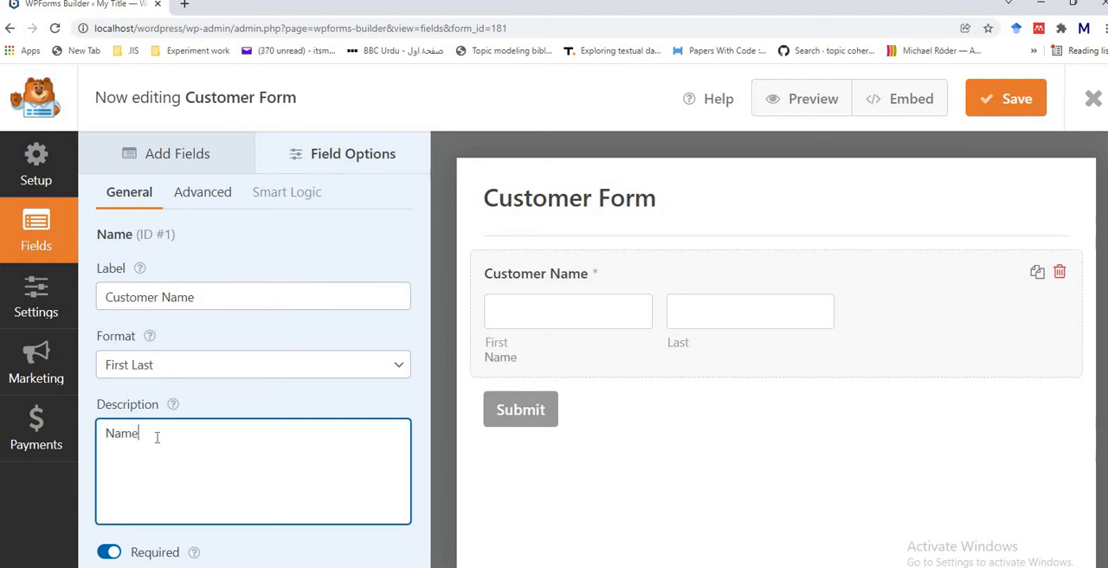
text( should not contai)
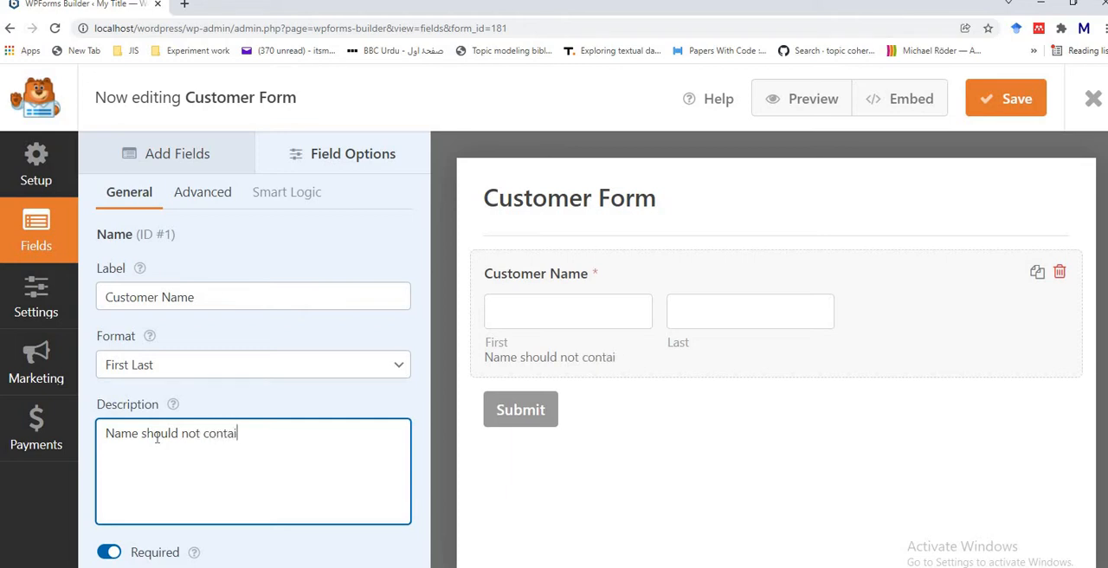
text(n muneric)
key(BackSpace)
key(BackSpace)
key(BackSpace)
key(BackSpace)
key(BackSpace)
text(numeric)
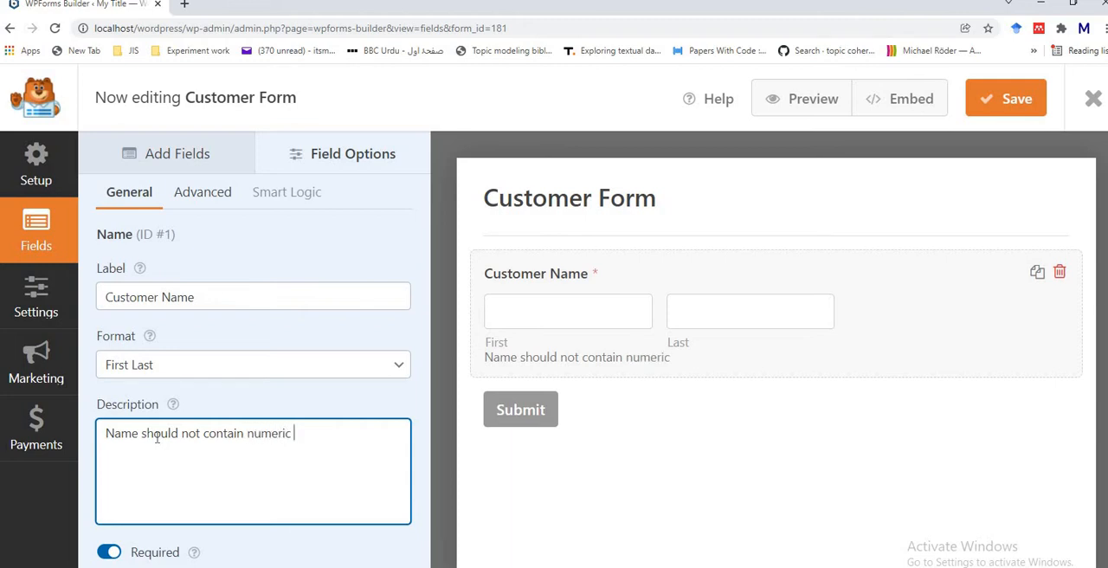
text( l)
text(alues)
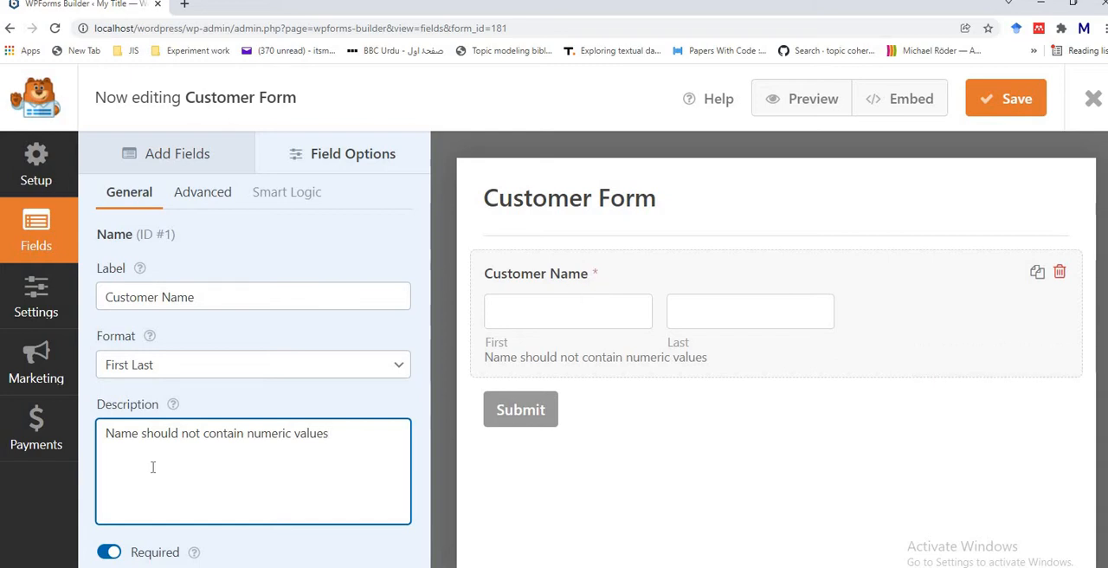
Step: Toggle the Customer Name field's Required option off and on, and try the Small, Medium and Large field sizes, ending on Medium
click(106, 555)
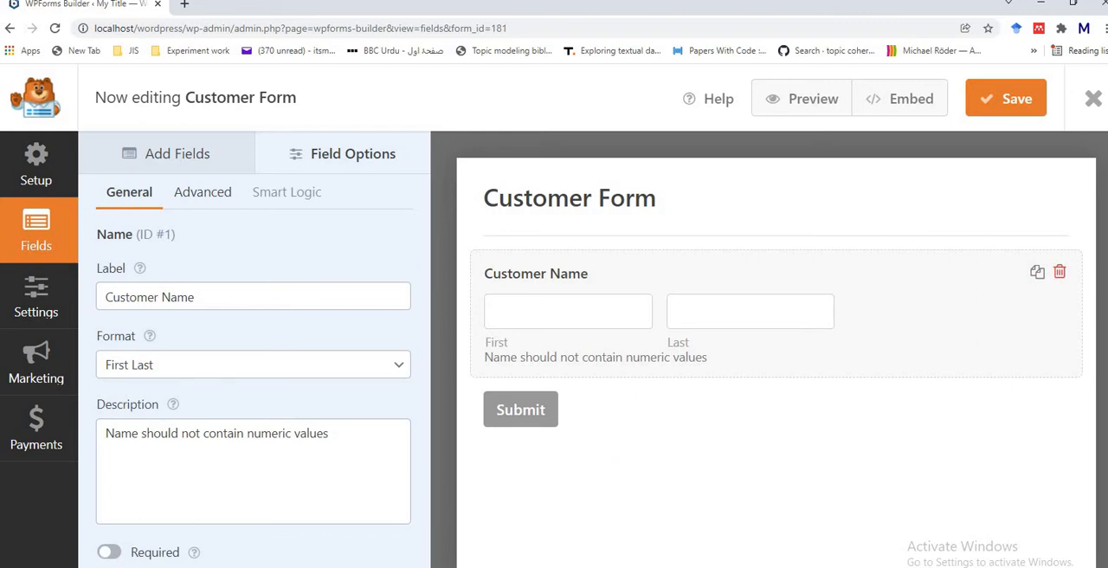
click(109, 552)
click(196, 197)
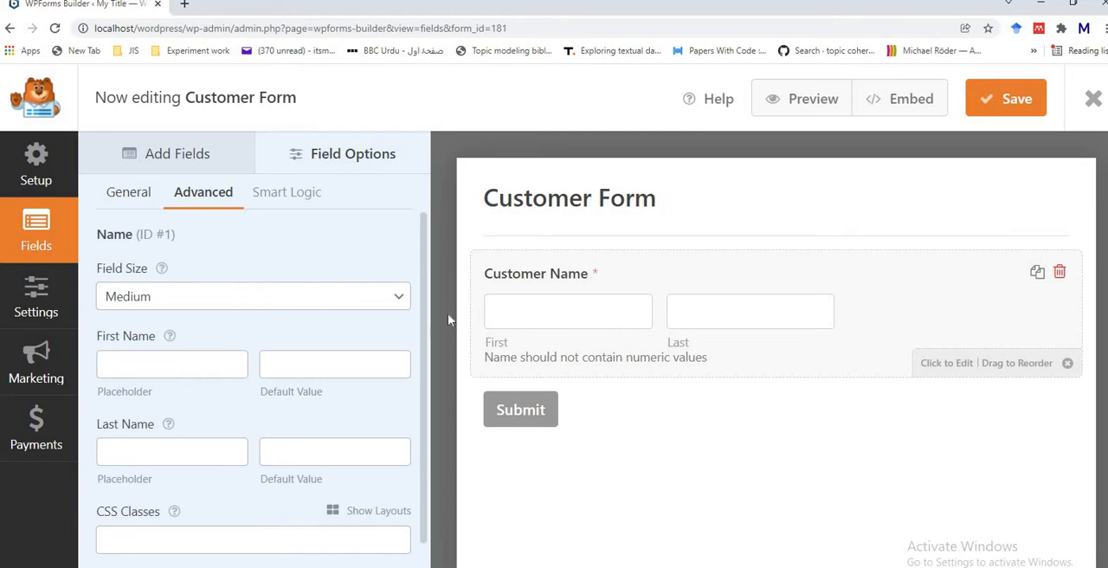
click(394, 302)
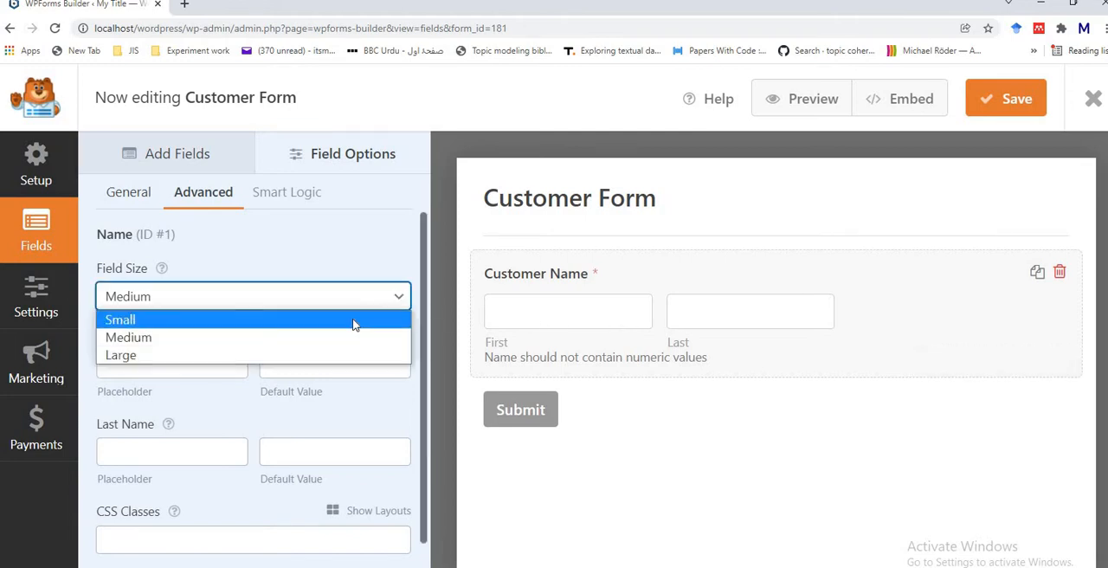
click(353, 322)
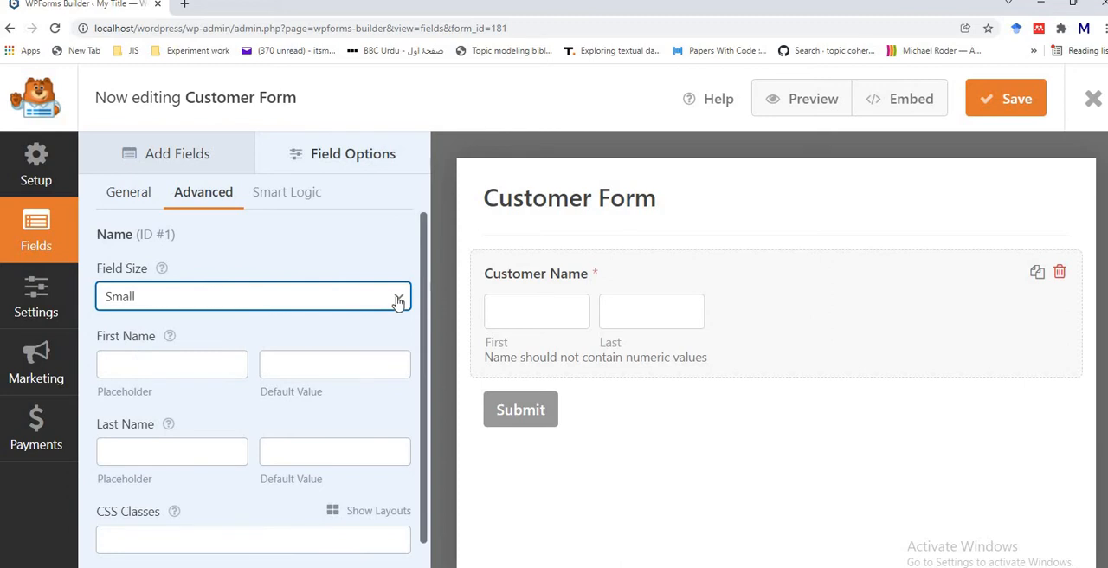
click(399, 296)
click(364, 338)
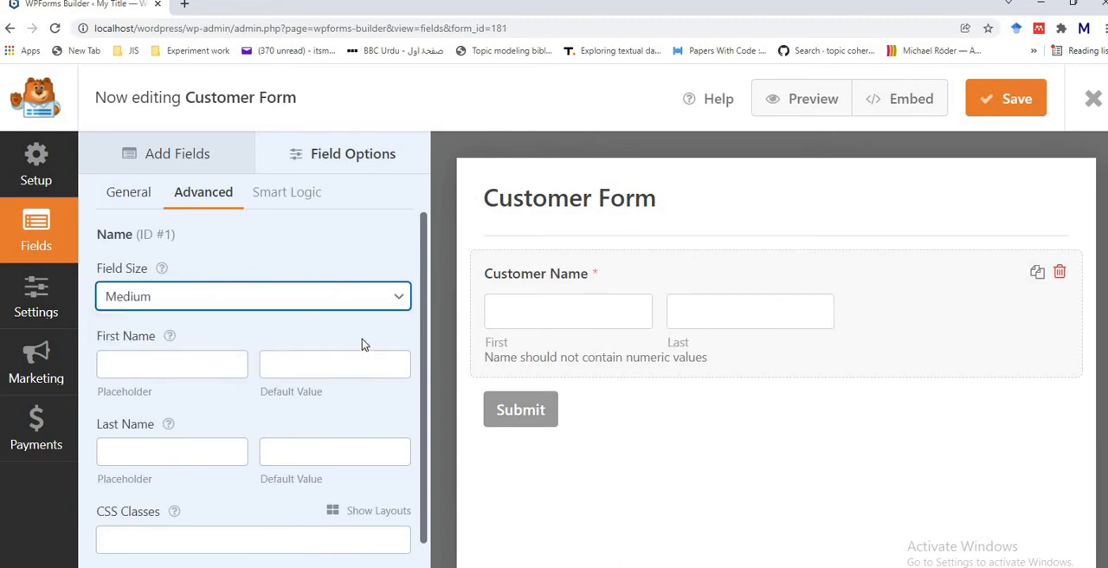
click(399, 299)
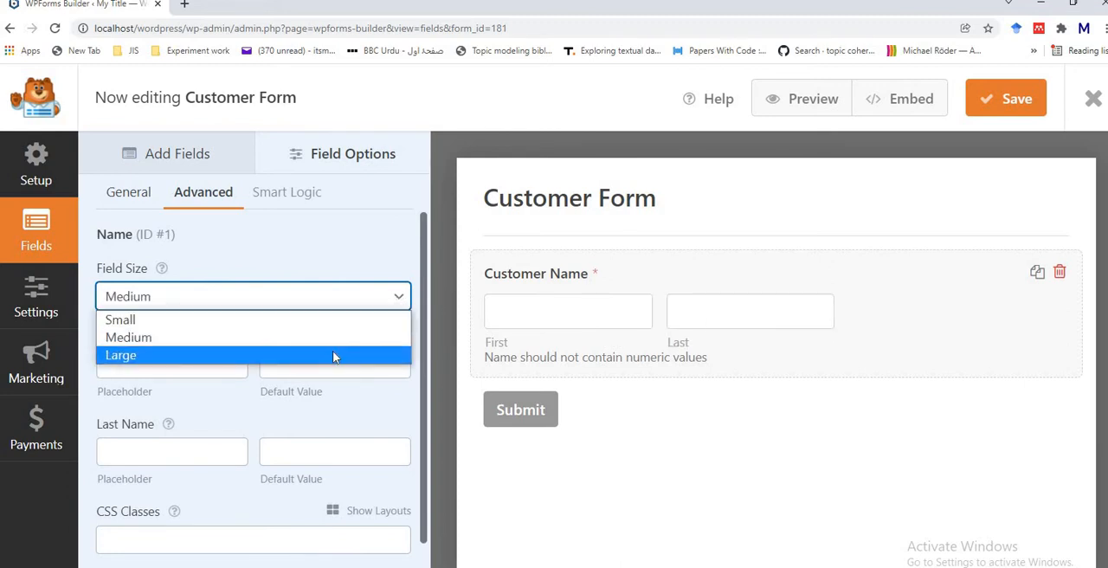
click(333, 351)
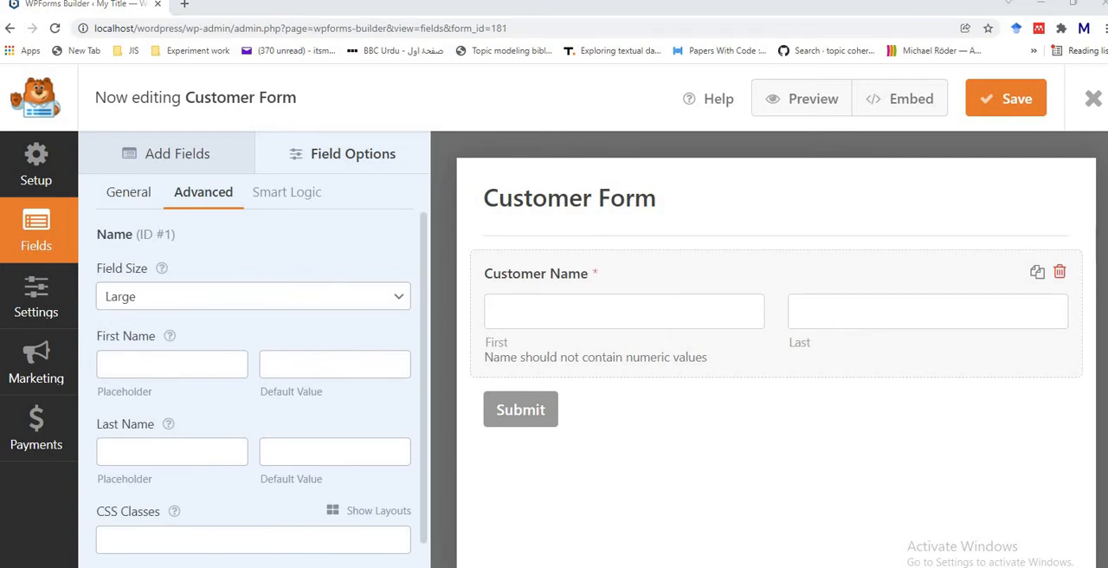
click(392, 300)
click(360, 343)
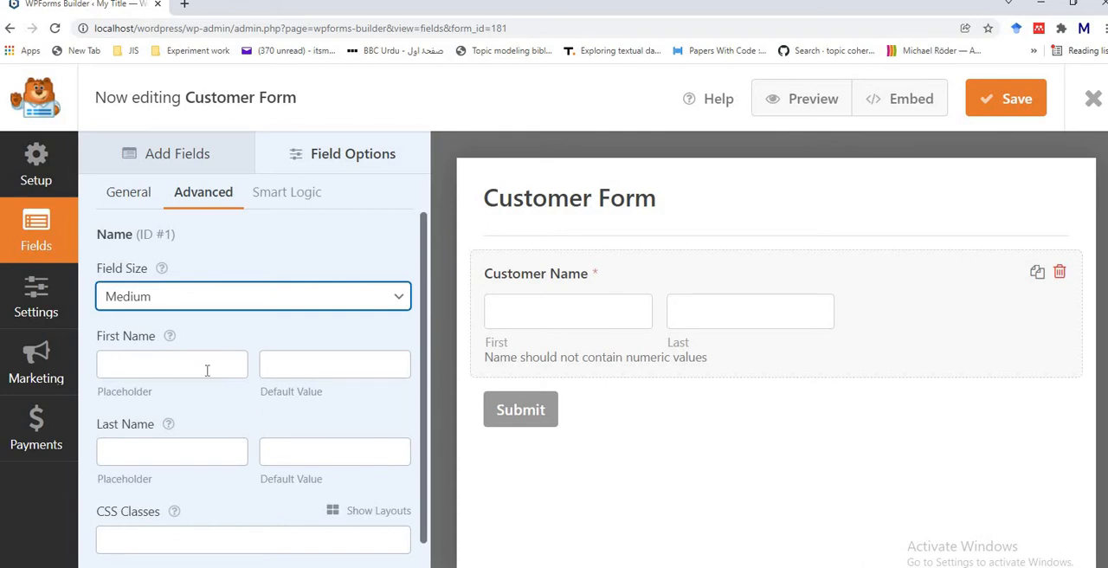
click(316, 370)
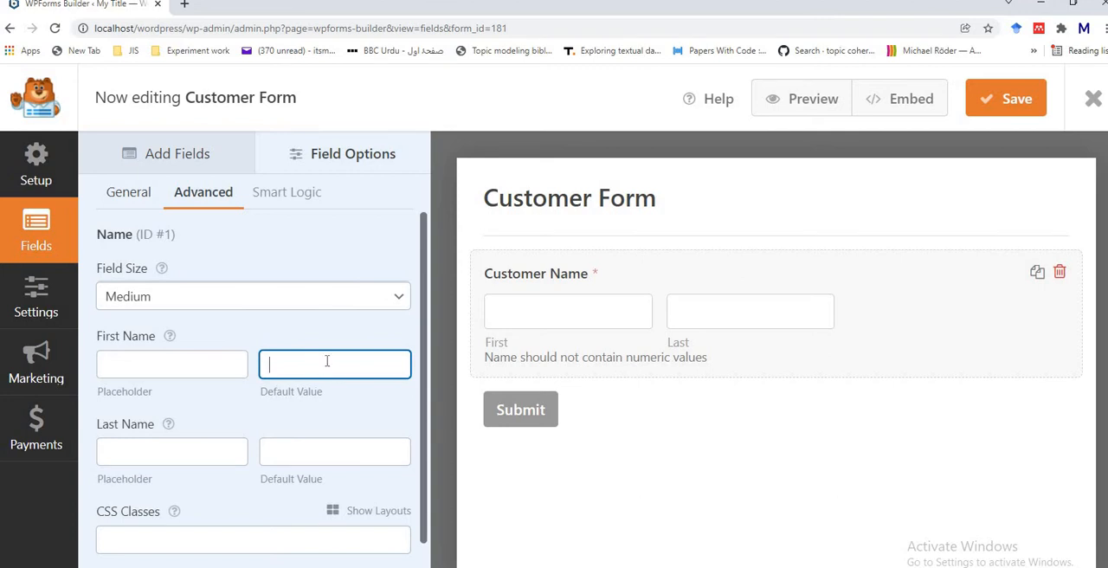
click(177, 365)
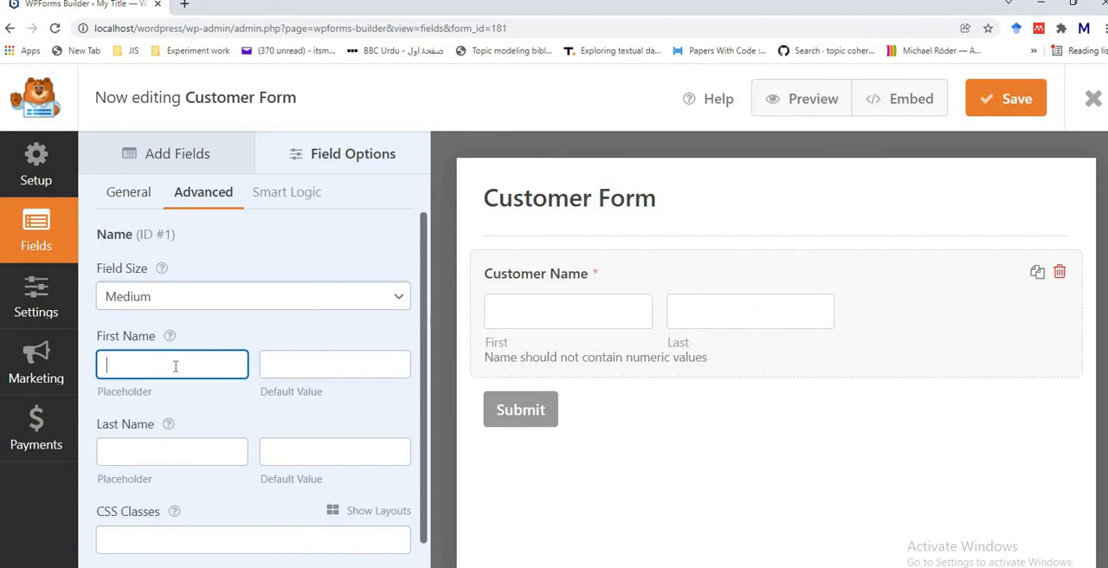
click(296, 362)
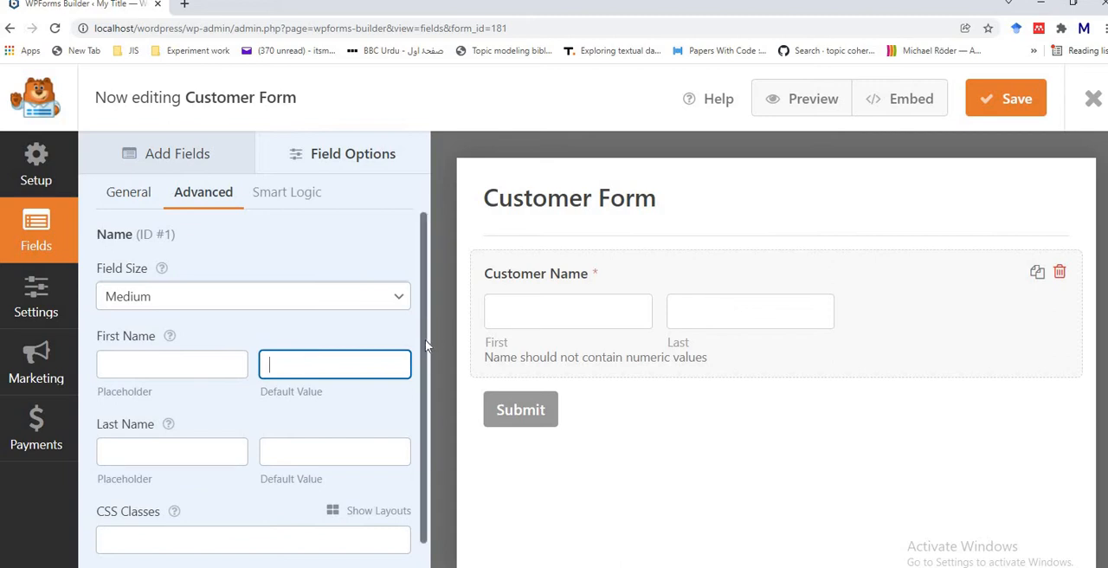
Step: Try hiding the Customer Name field's label, and restore the label
scroll(428, 346, down, 1)
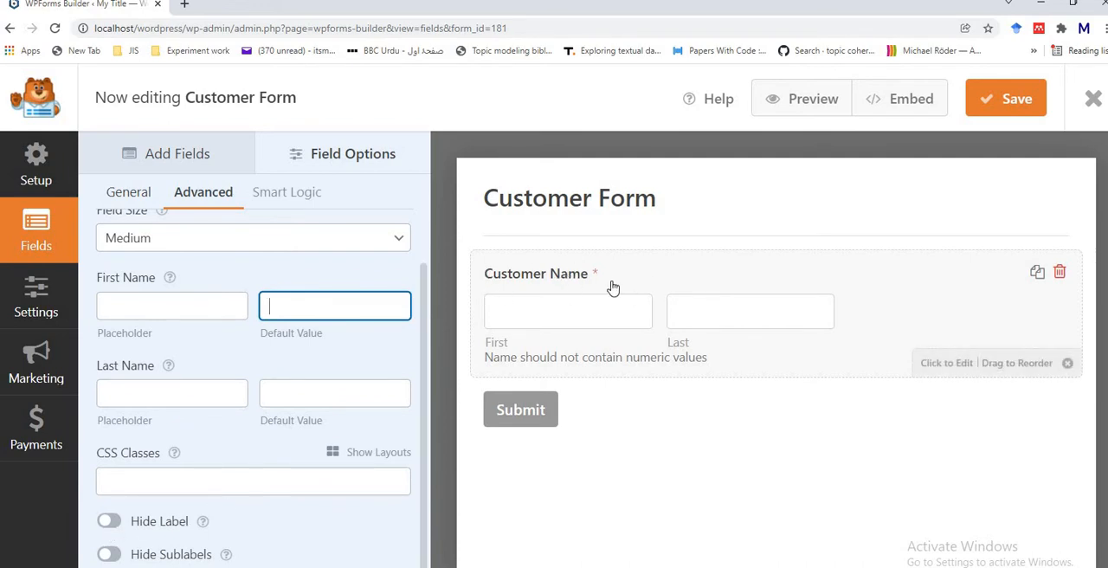
click(111, 522)
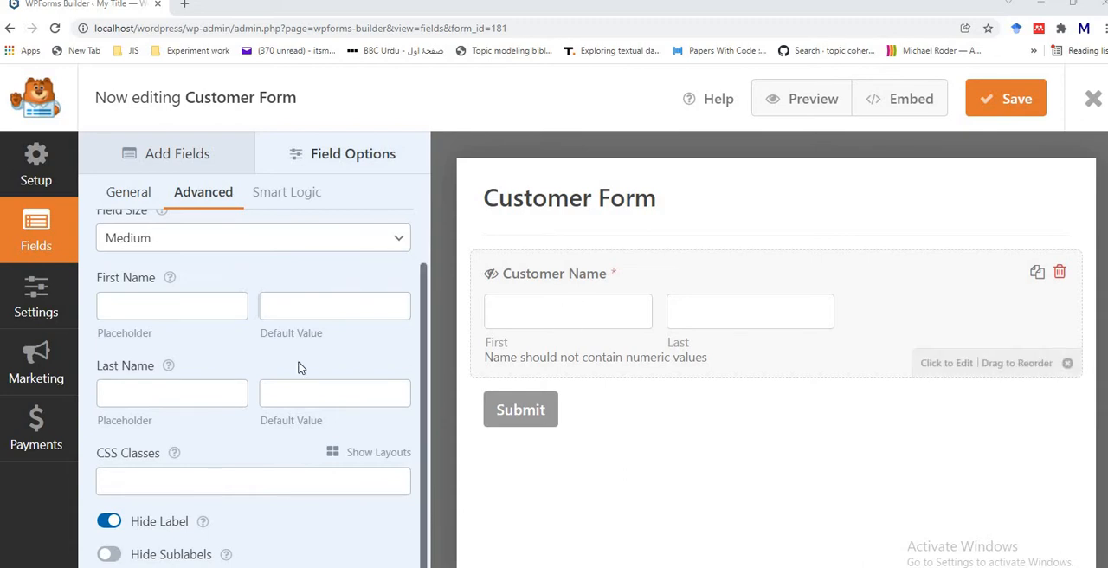
click(110, 520)
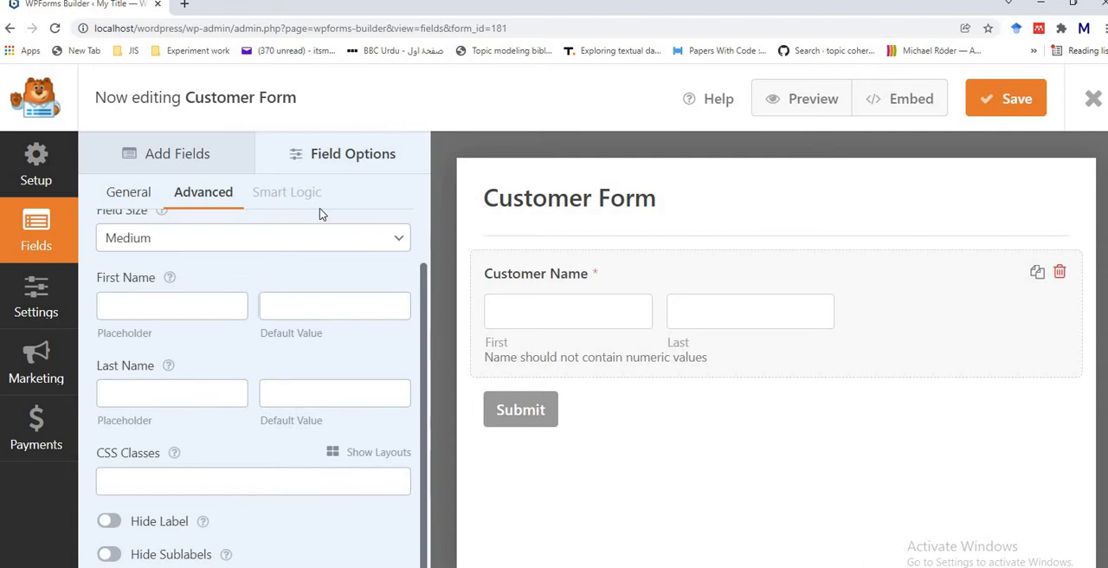
Step: Add an Email field to the form below the Customer Name field
click(181, 165)
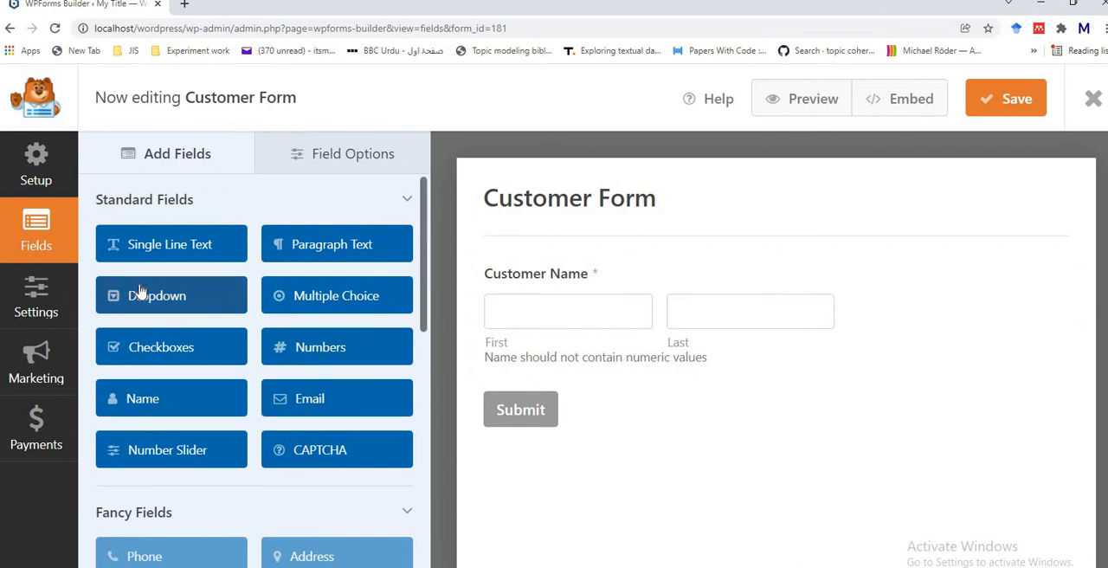
click(335, 403)
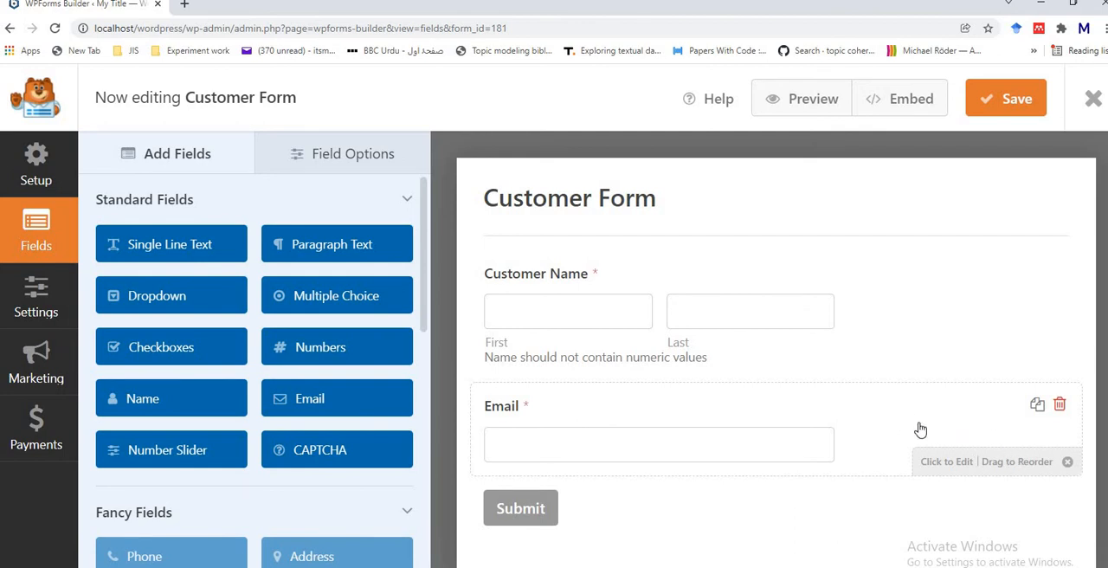
drag(920, 429, 889, 429)
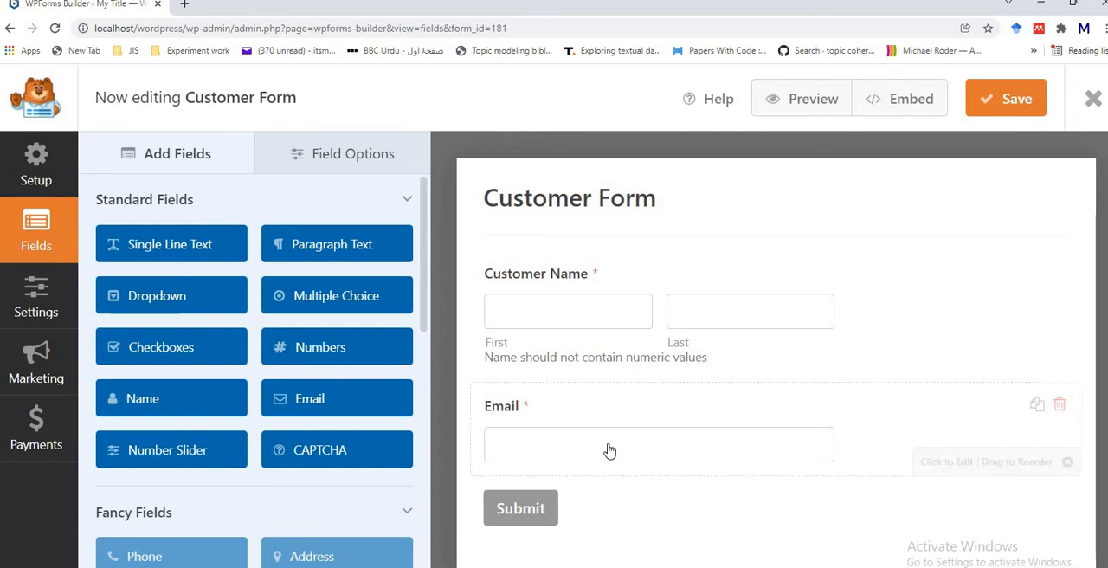
Step: Open the Email field's general options and try enabling email confirmation, switching it off again
click(326, 154)
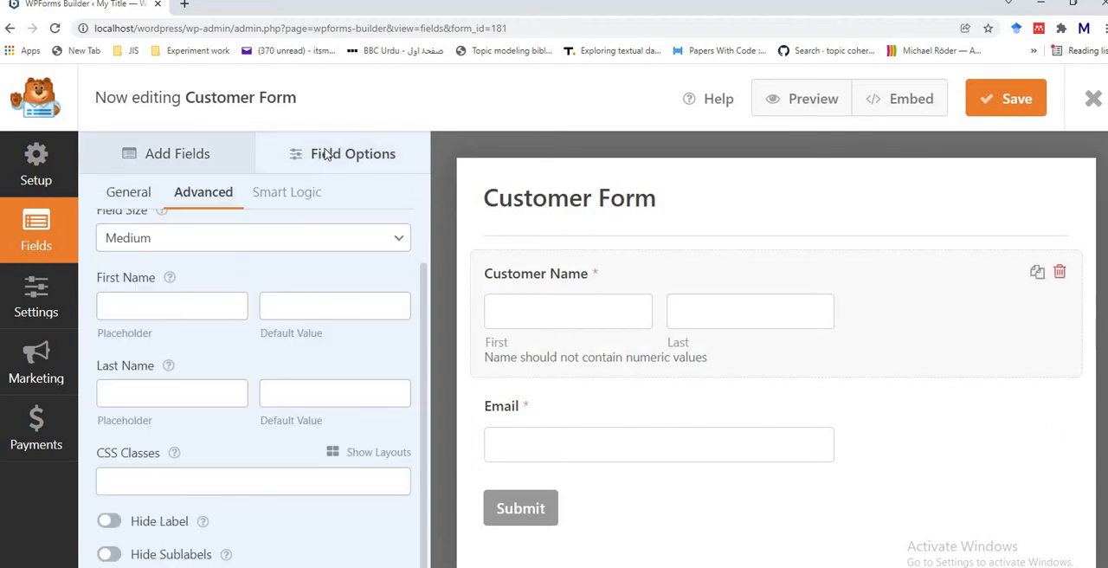
click(127, 194)
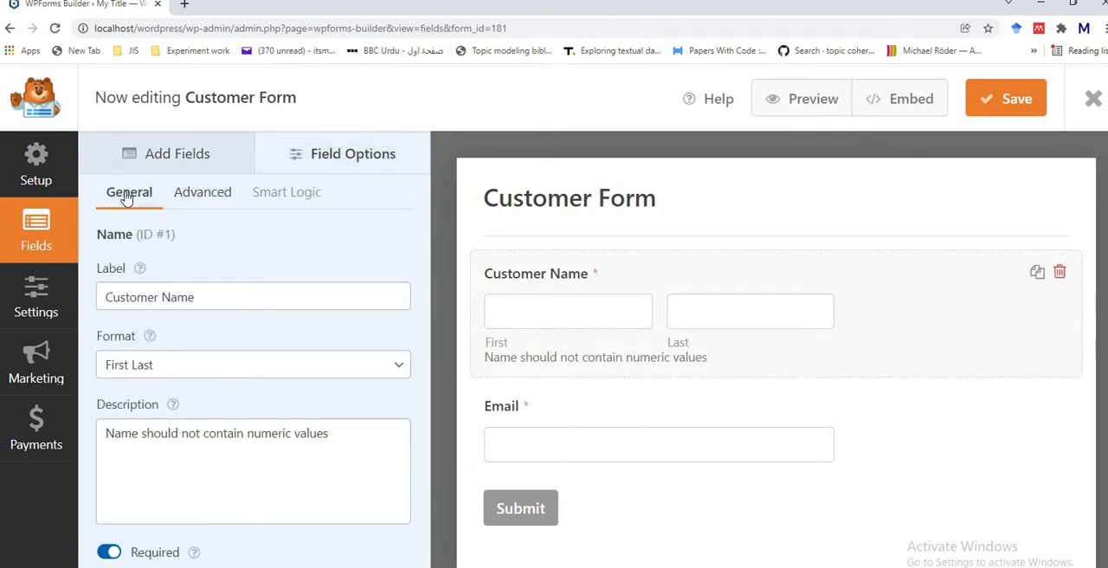
click(863, 452)
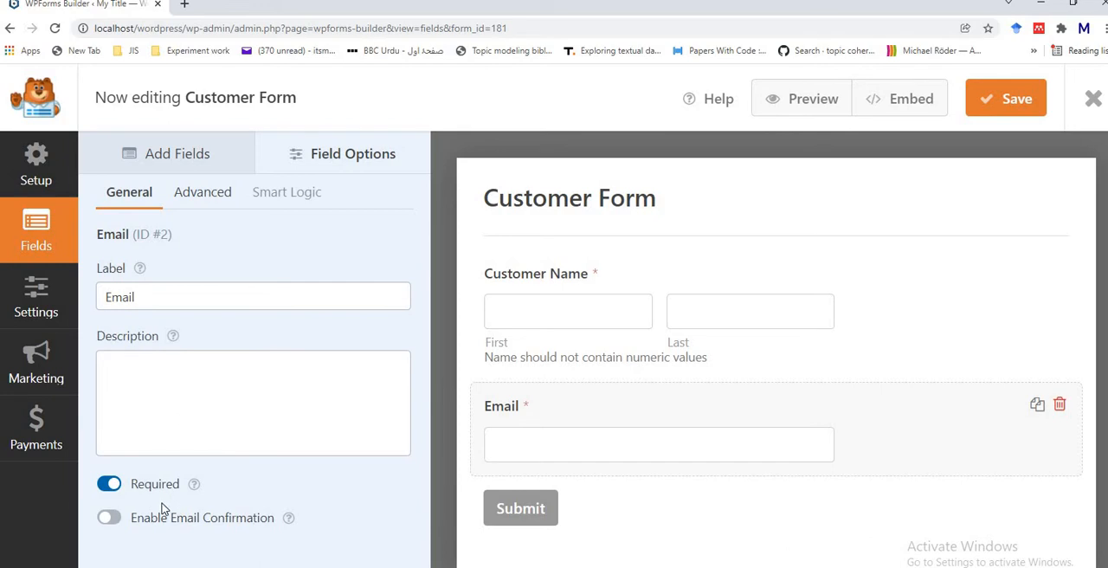
click(109, 517)
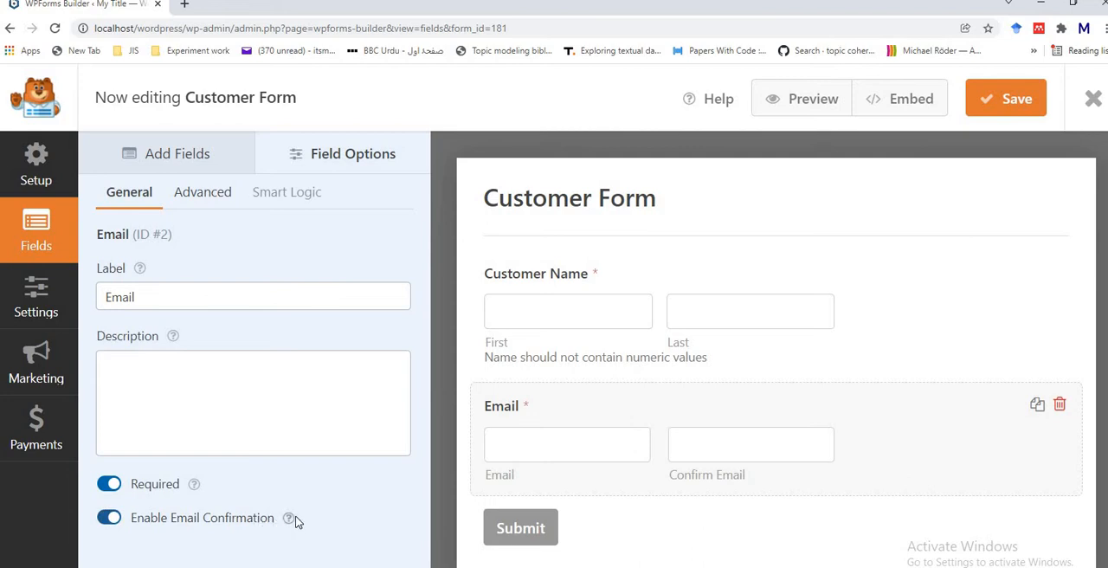
mouse_move(292, 521)
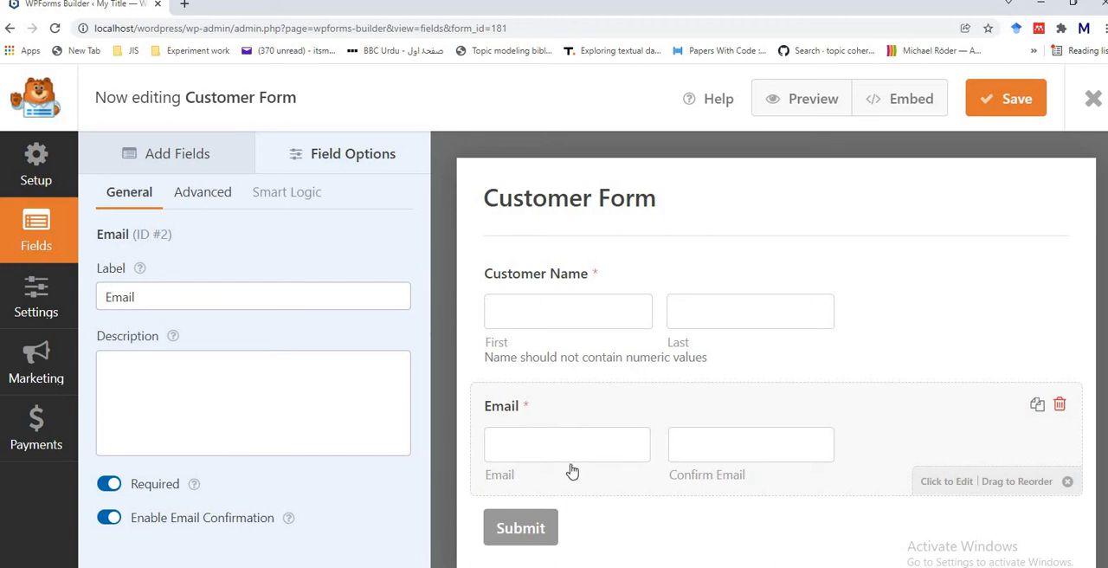
click(108, 518)
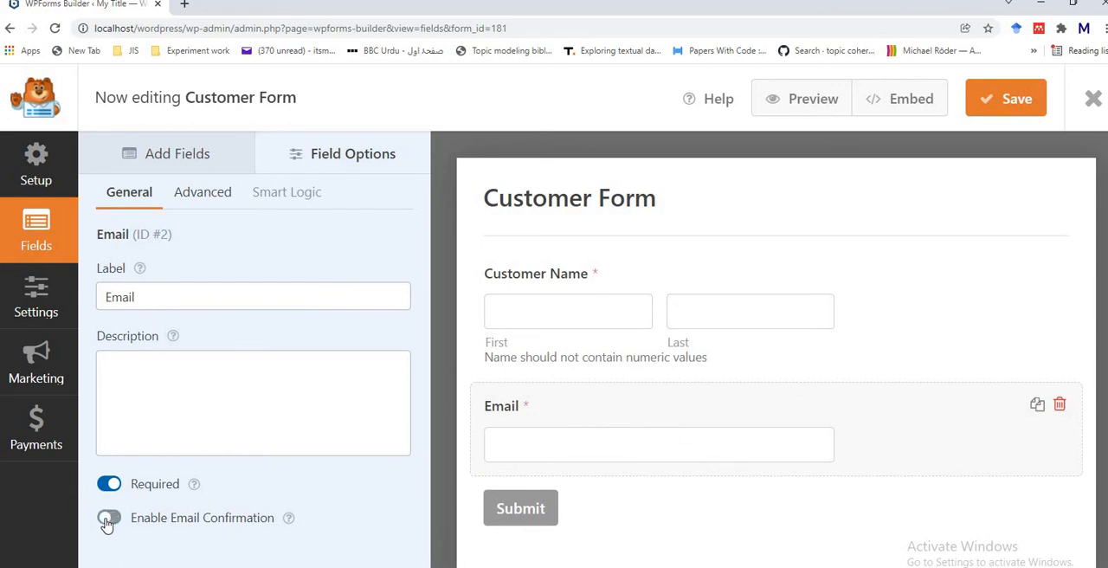
Step: Look through the Email field's advanced options, from field size and placeholder text to the Allowlist / Denylist and label-hiding settings
click(205, 198)
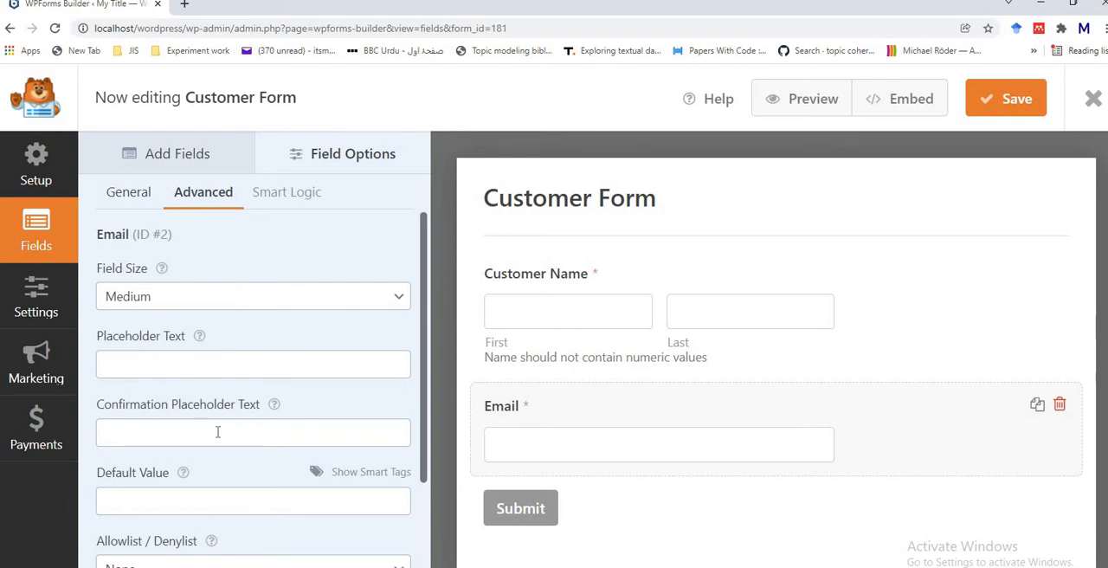
scroll(425, 469, down, 1)
scroll(424, 469, down, 3)
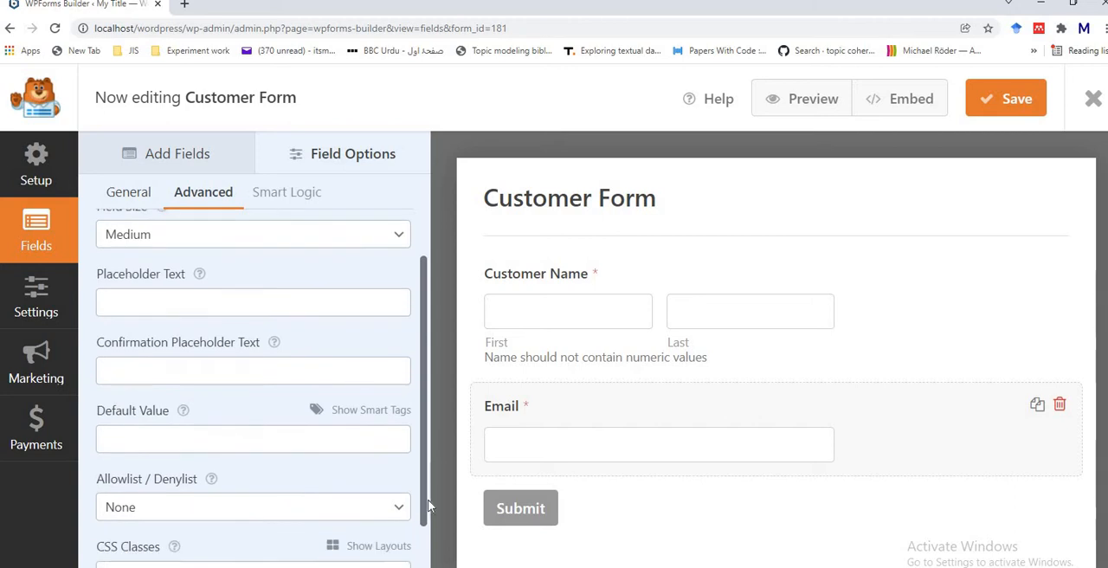
scroll(433, 519, down, 1)
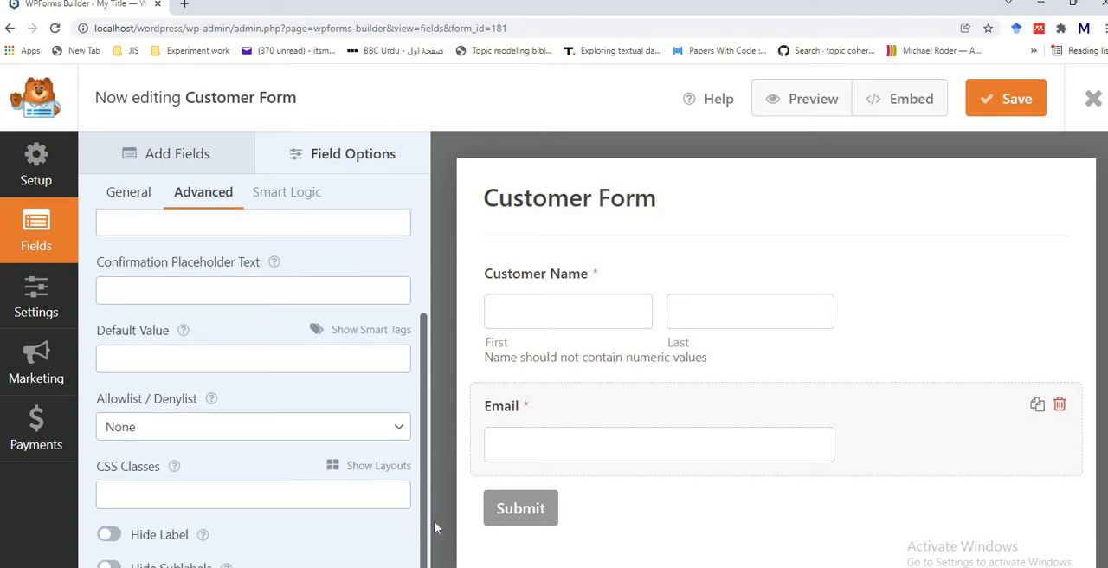
mouse_move(213, 403)
drag(424, 348, 432, 406)
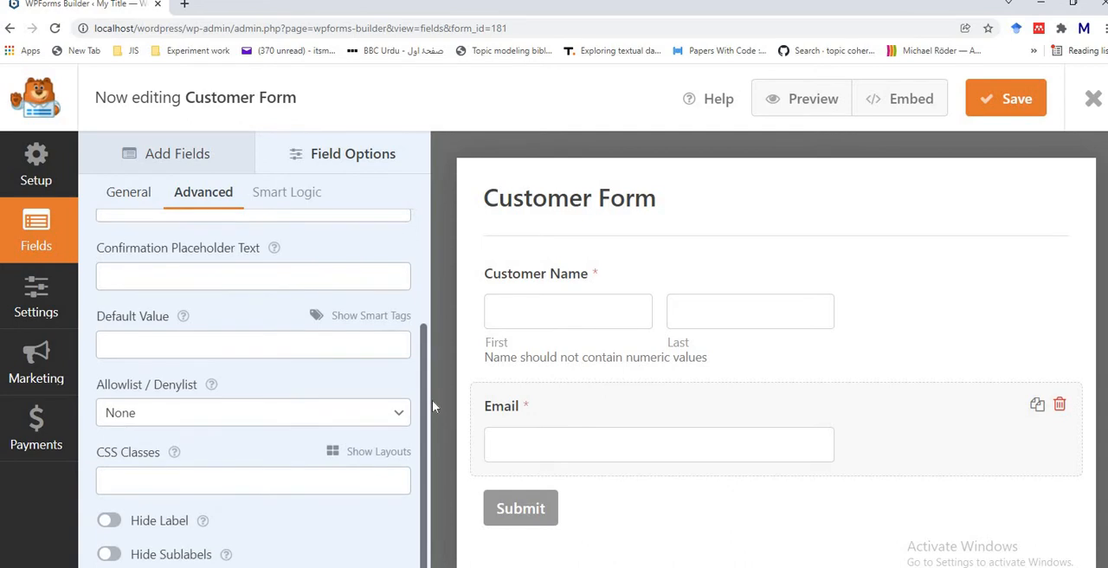
drag(426, 338, 420, 178)
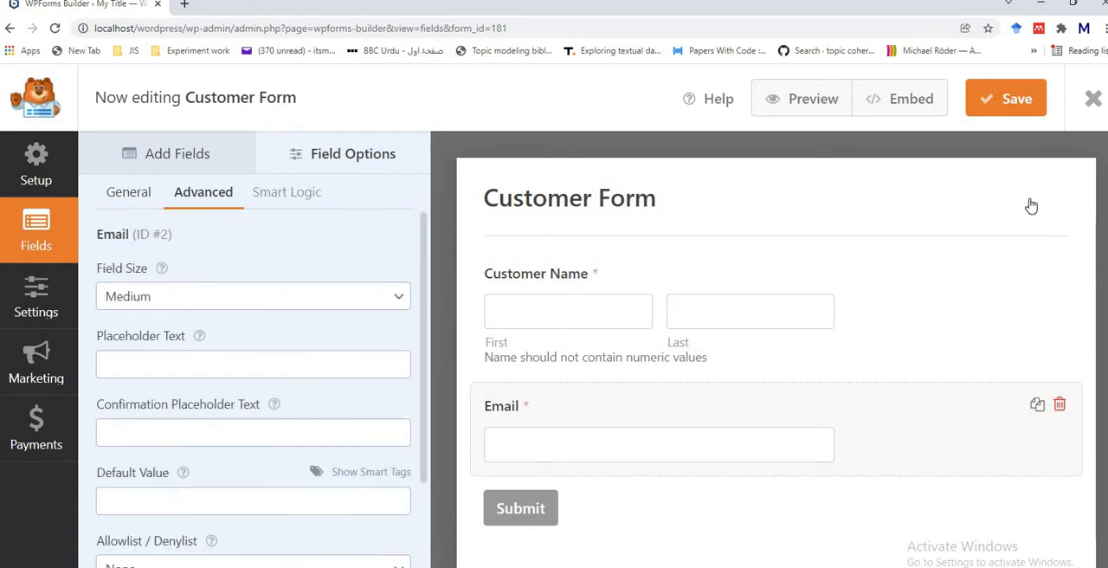
Step: Save the Customer Form and open its preview page
click(1008, 99)
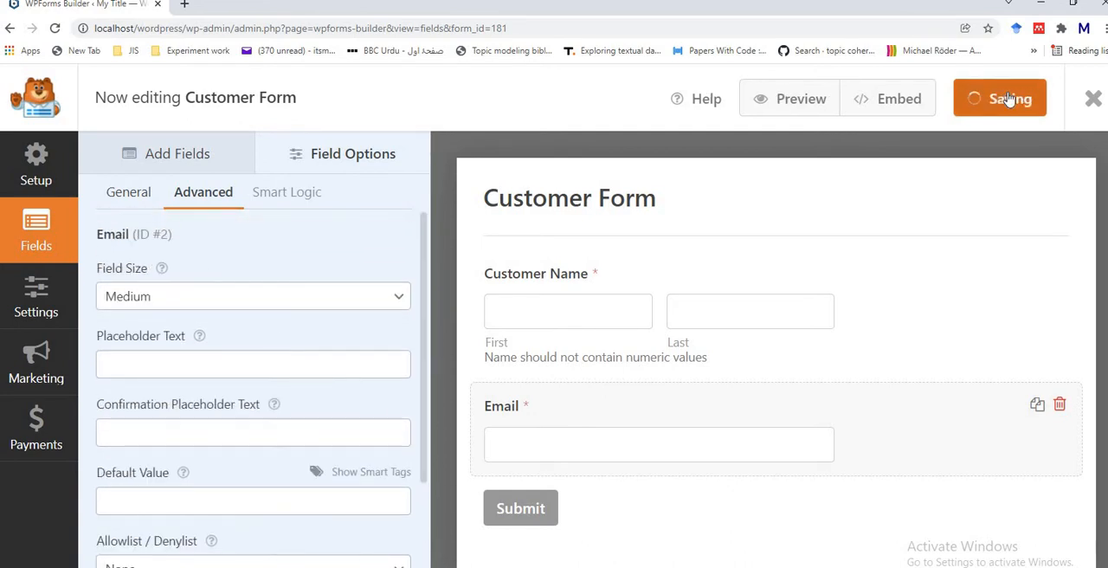
click(813, 99)
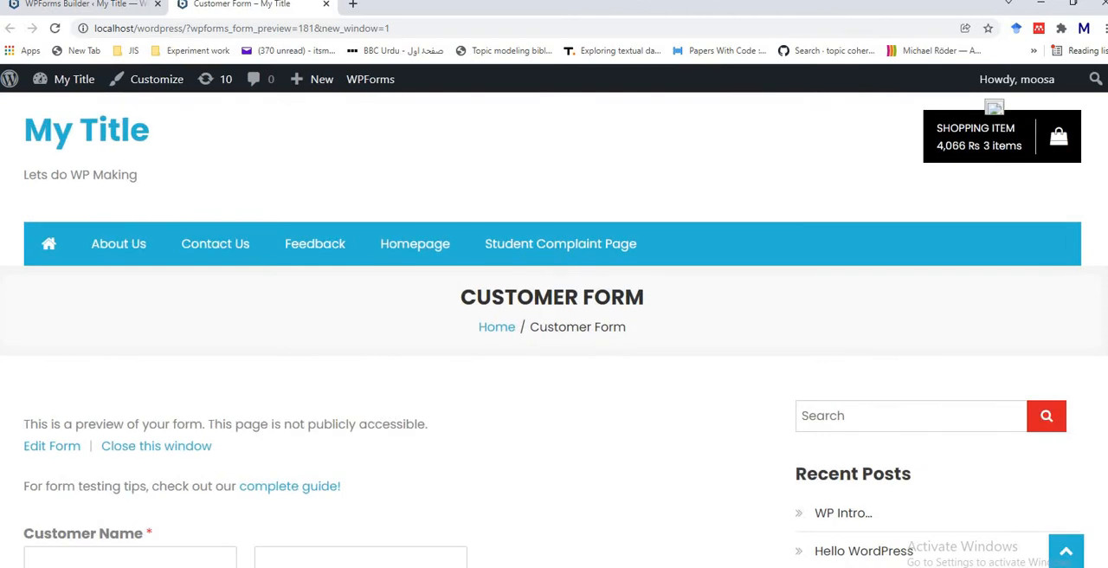
Step: Check the form preview, return to the form builder and add a Paragraph Text field below the Email field
scroll(135, 192, down, 3)
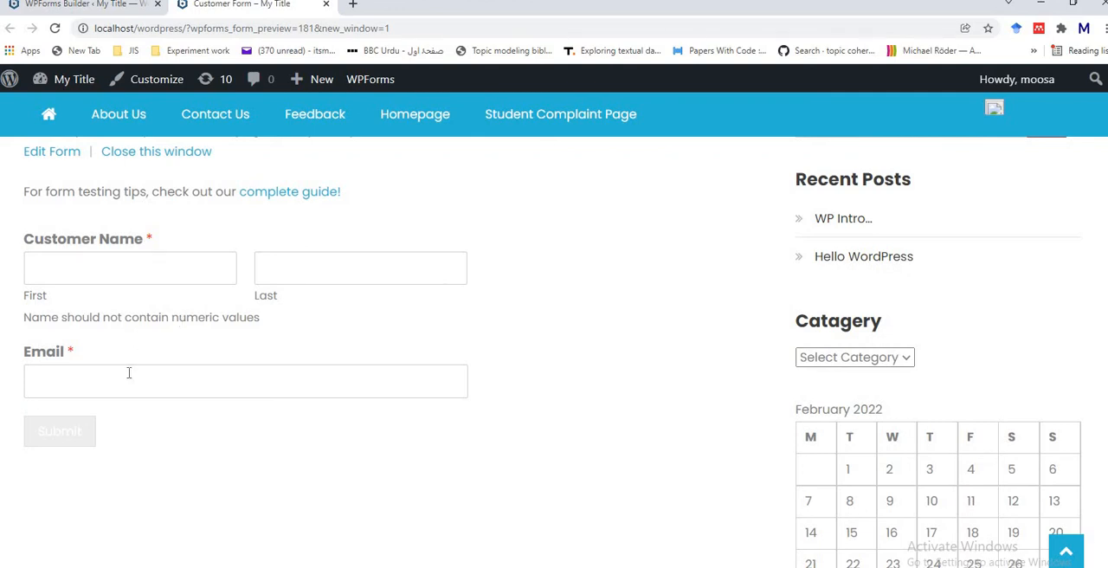
click(86, 10)
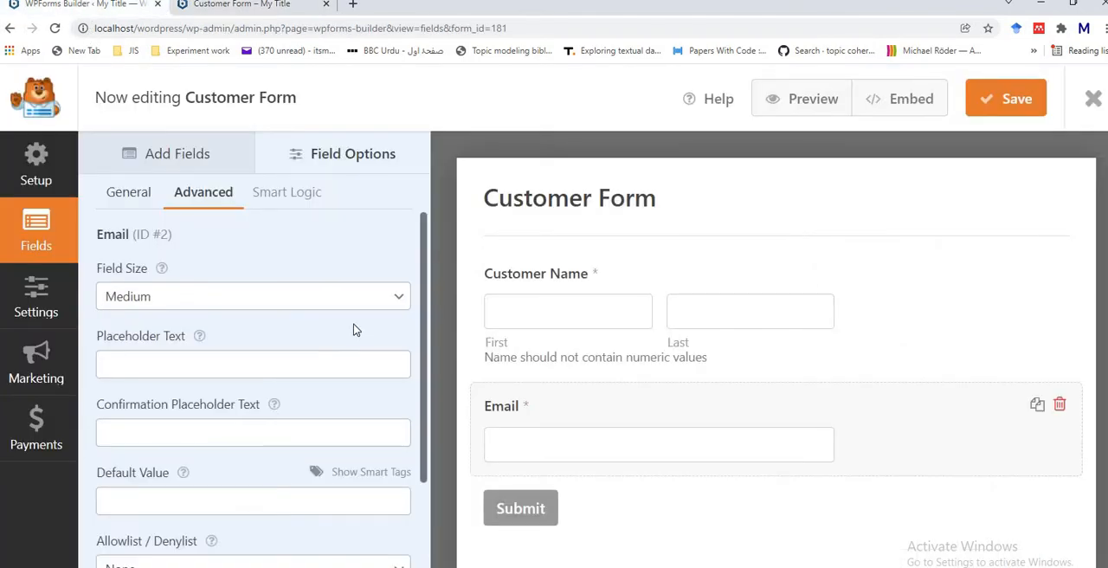
click(168, 163)
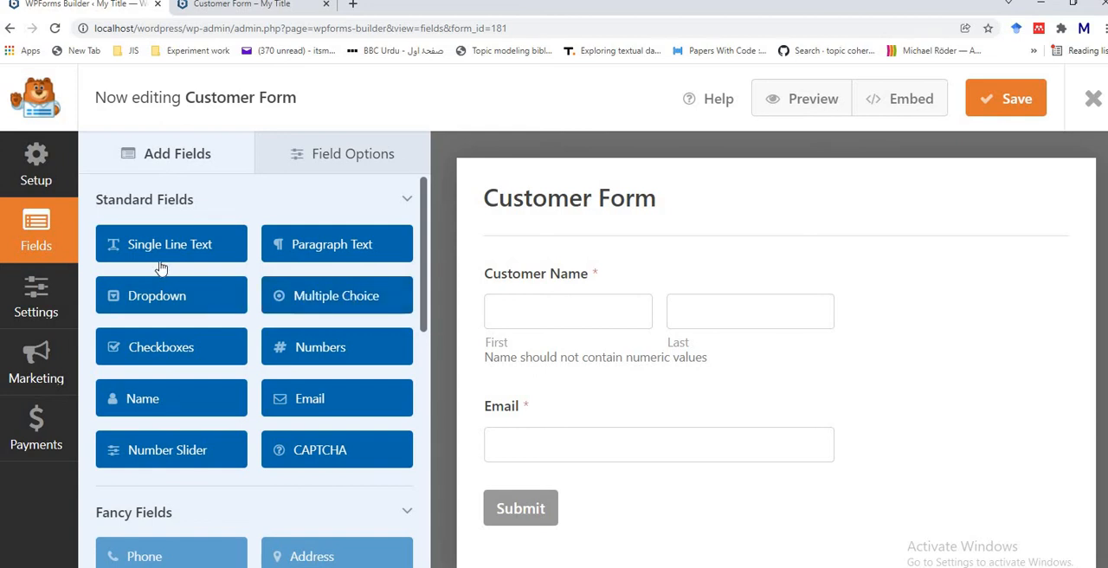
click(336, 245)
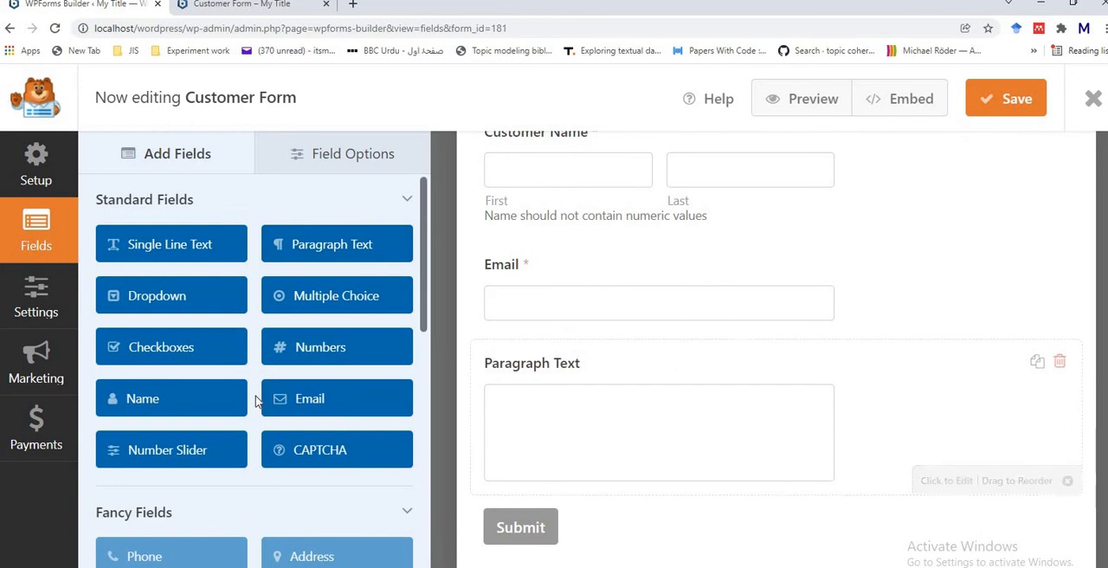
Step: Give the Paragraph Text field the description "Minimum 200 words required" and make the field required
click(515, 455)
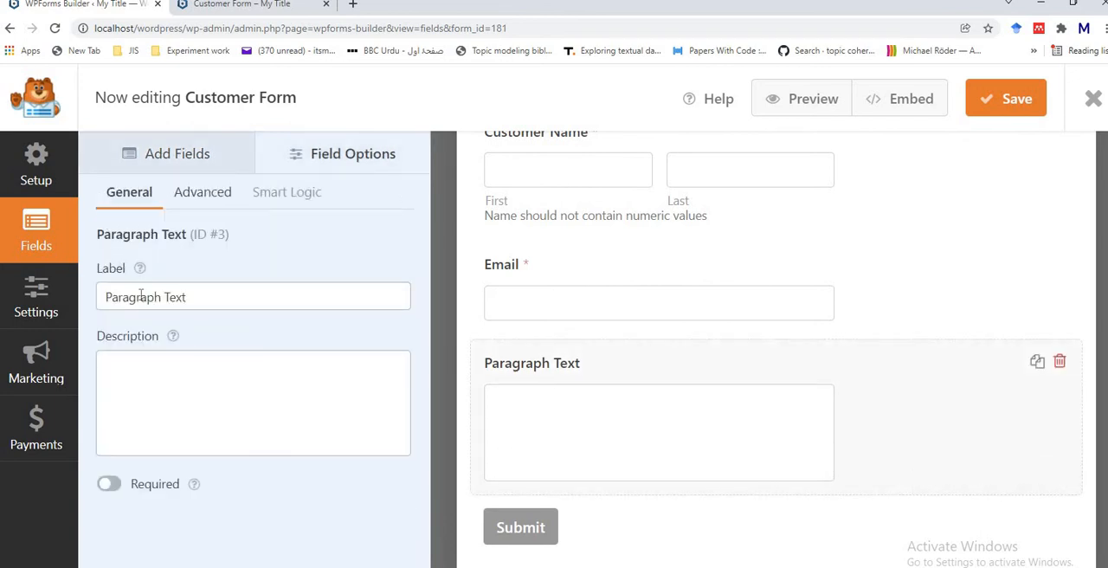
click(135, 356)
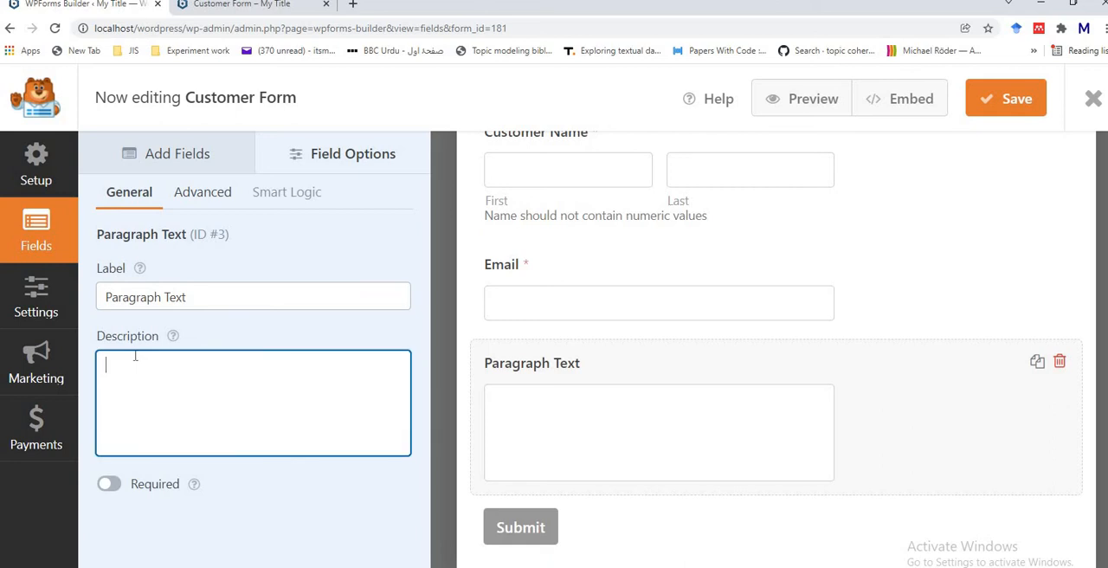
text(M)
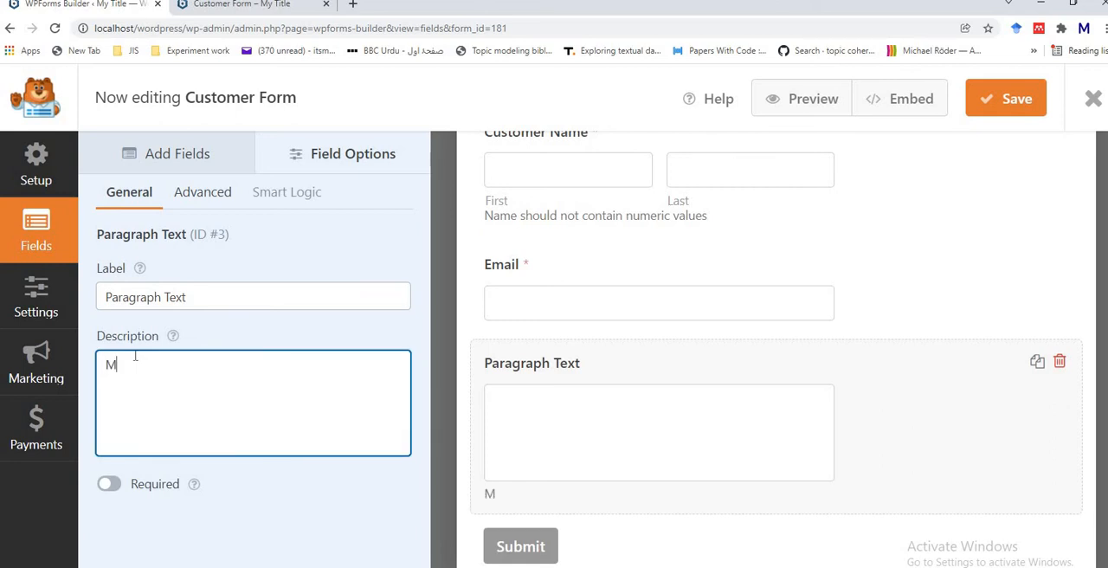
text(inimum)
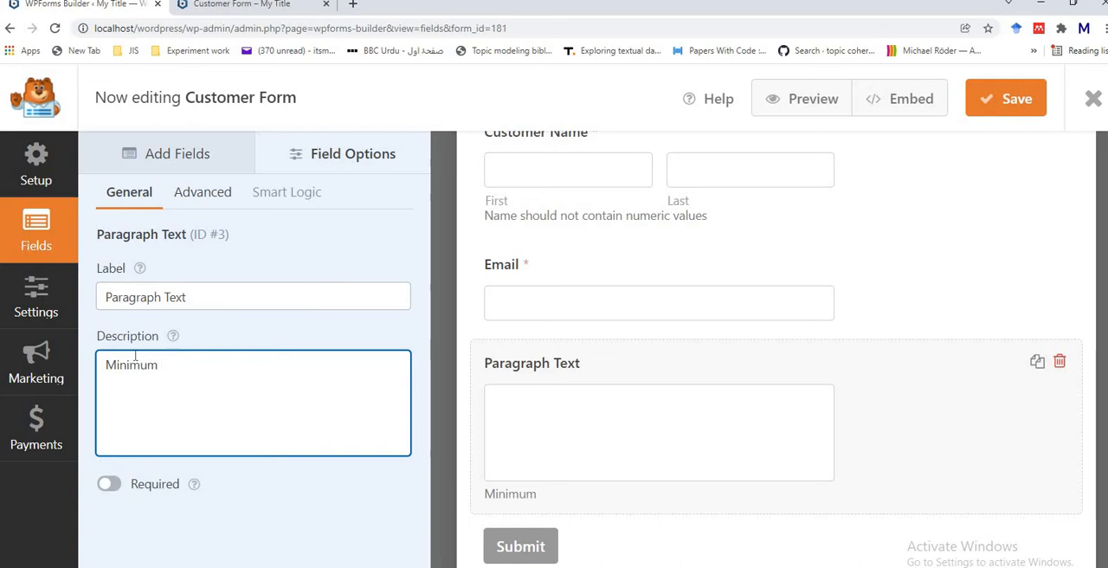
text( 200 words)
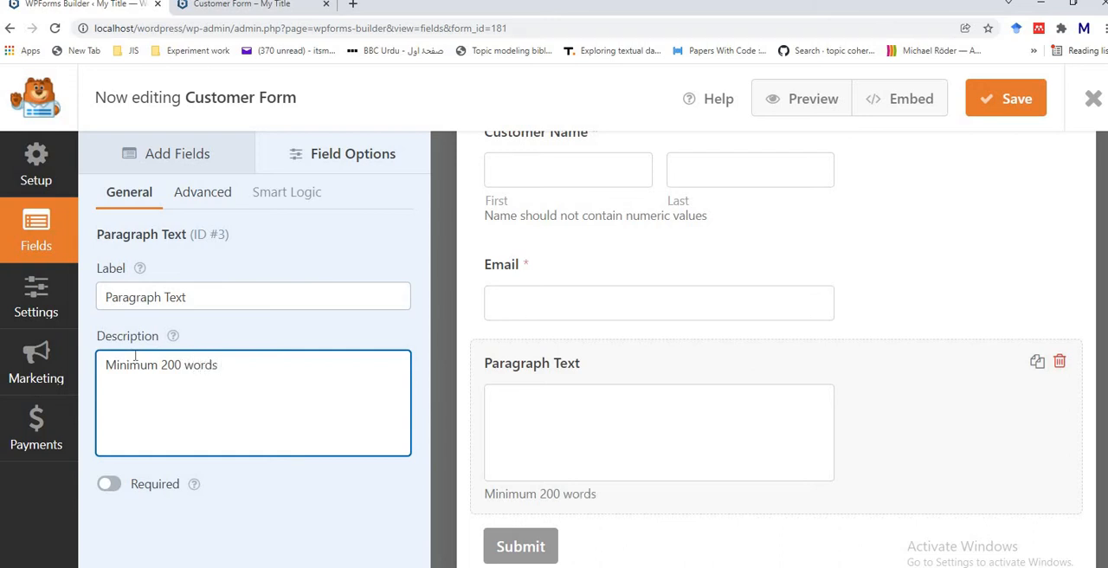
text( required)
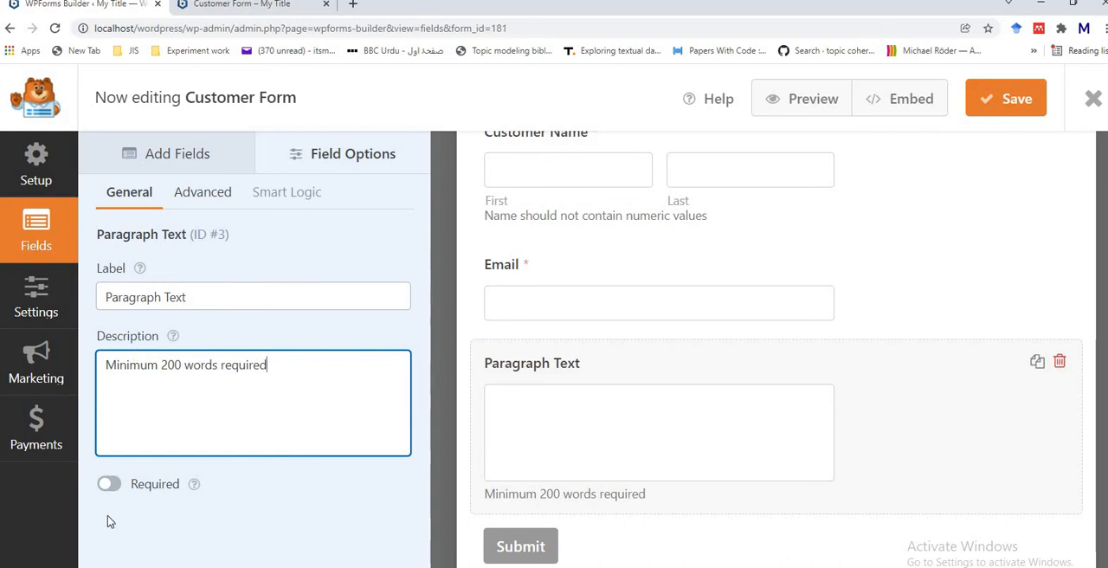
click(113, 487)
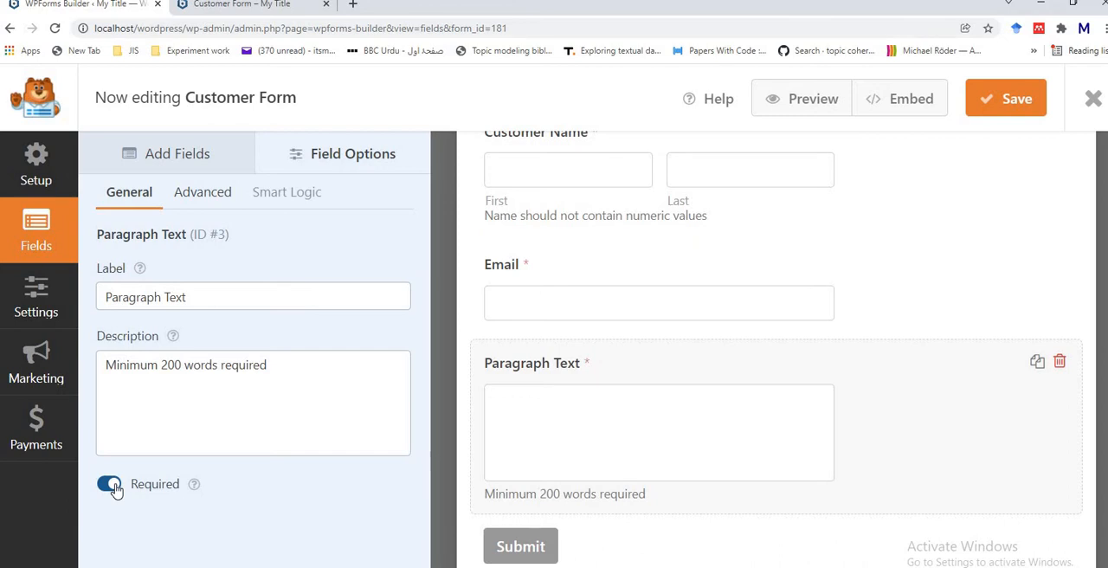
Step: Limit the Paragraph Text field's length to 200 words and save the form
click(198, 201)
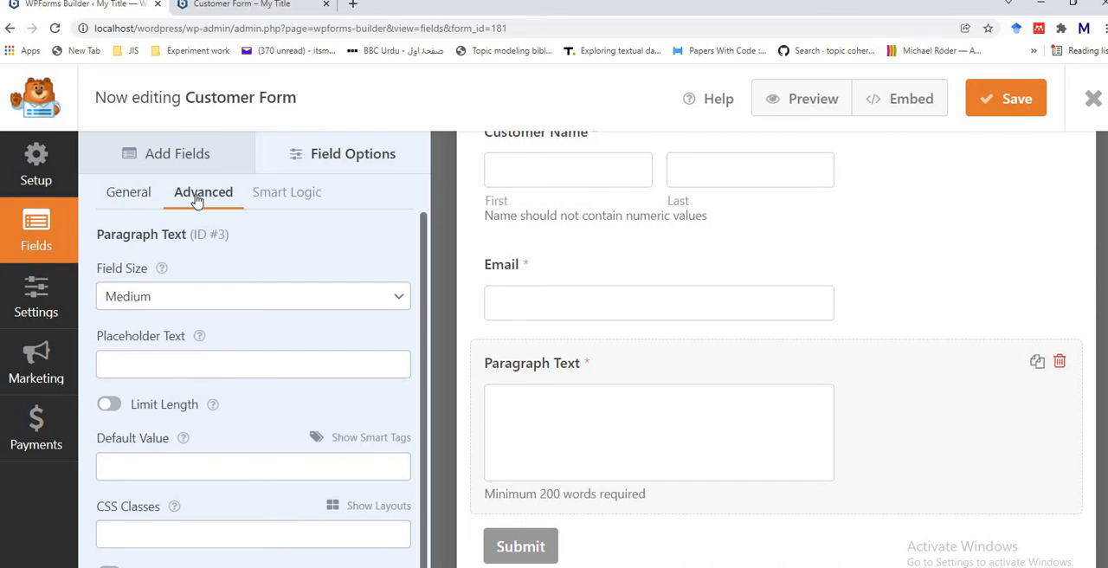
click(110, 406)
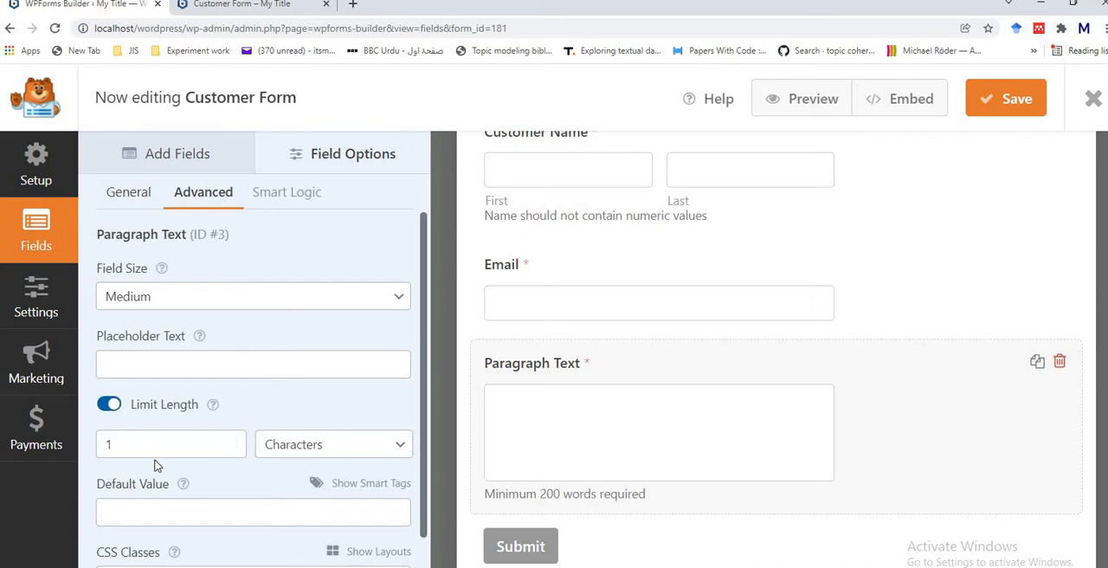
click(400, 445)
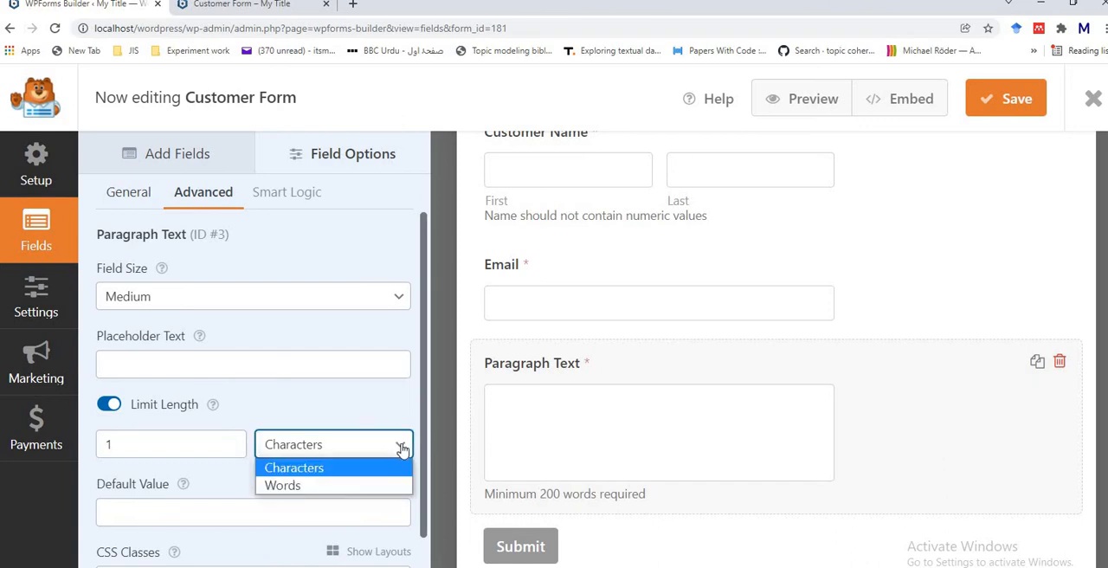
click(335, 481)
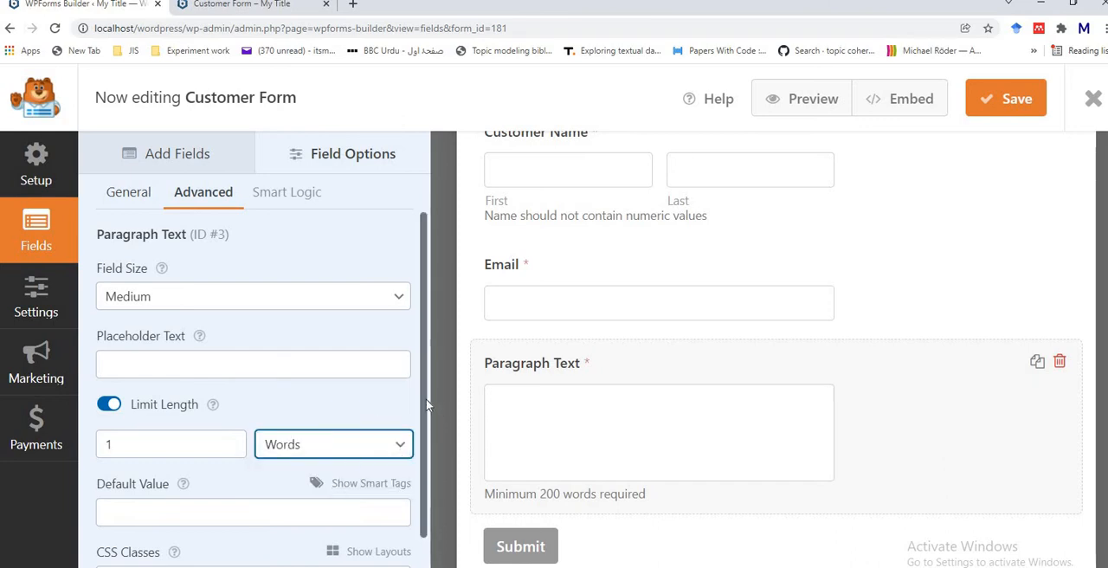
scroll(428, 451, down, 1)
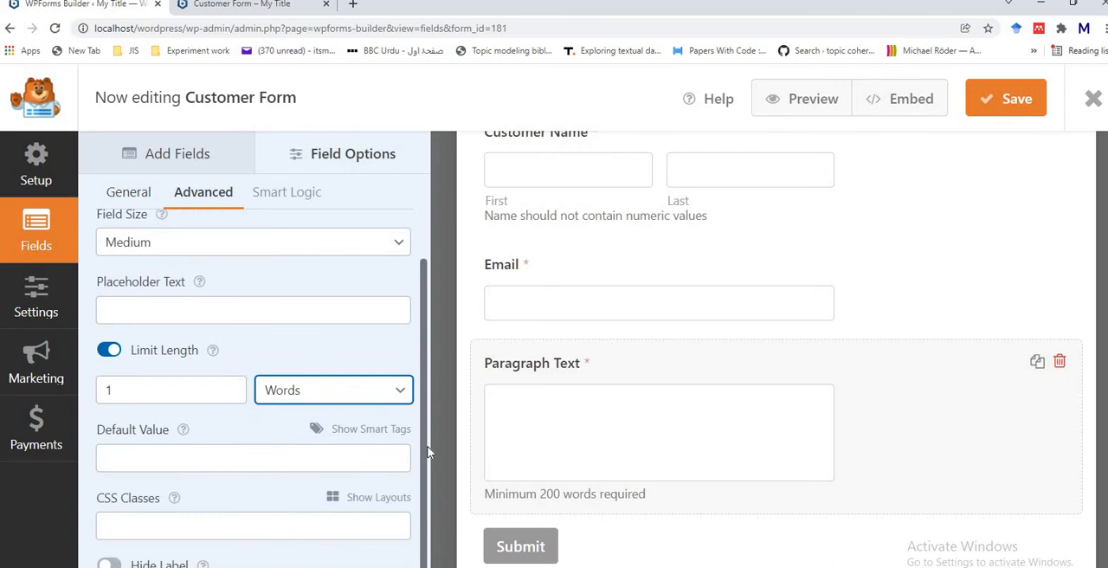
click(128, 393)
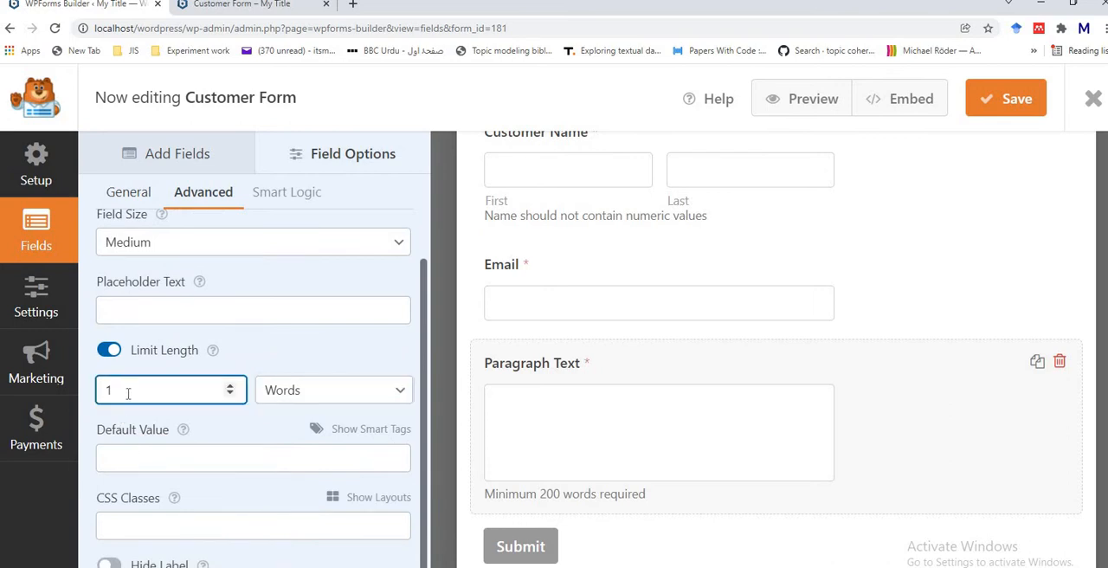
key(BackSpace)
text(200)
click(1019, 115)
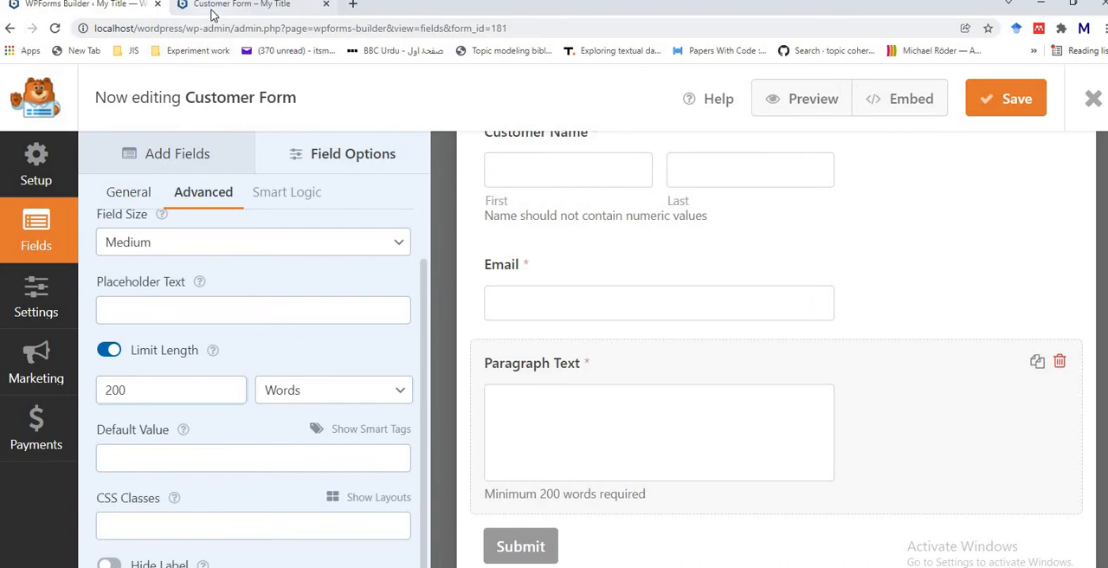
Step: Reload the form preview and test the word counter by entering "I am still" in the Paragraph Text field
click(213, 12)
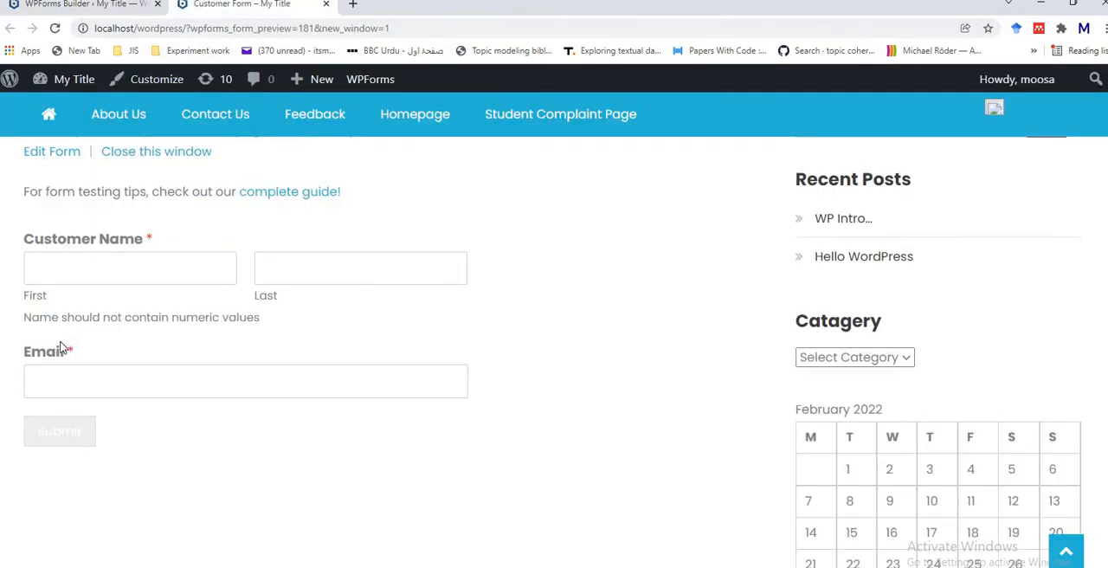
scroll(60, 346, up, 3)
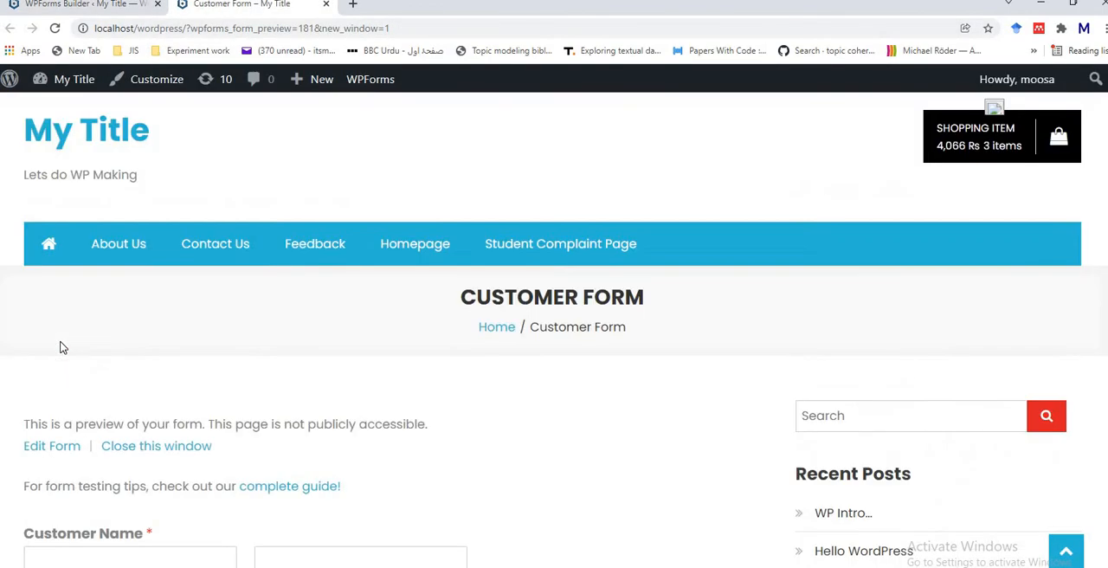
click(55, 29)
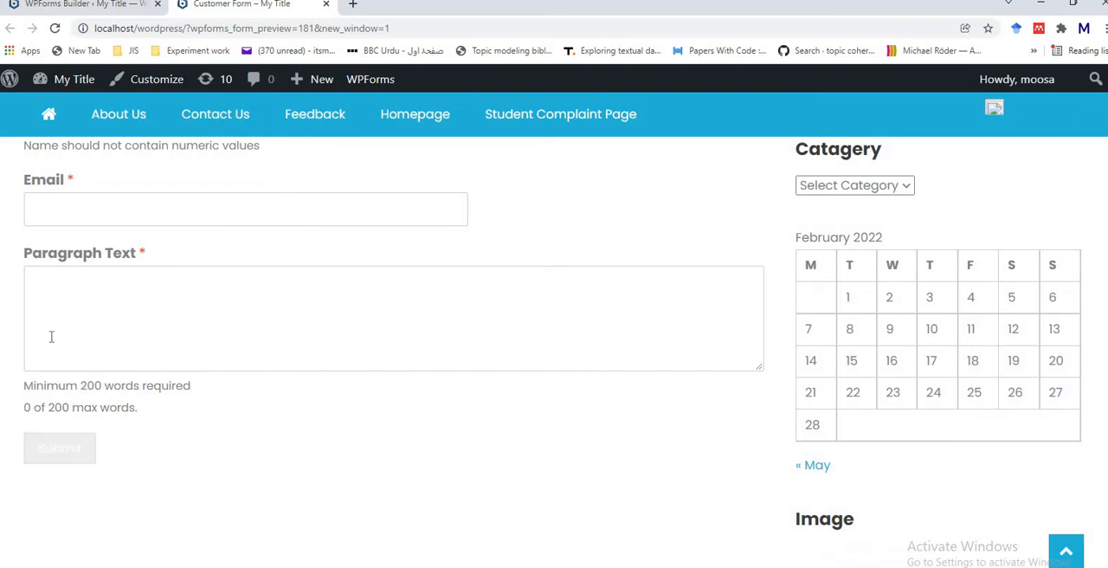
click(49, 311)
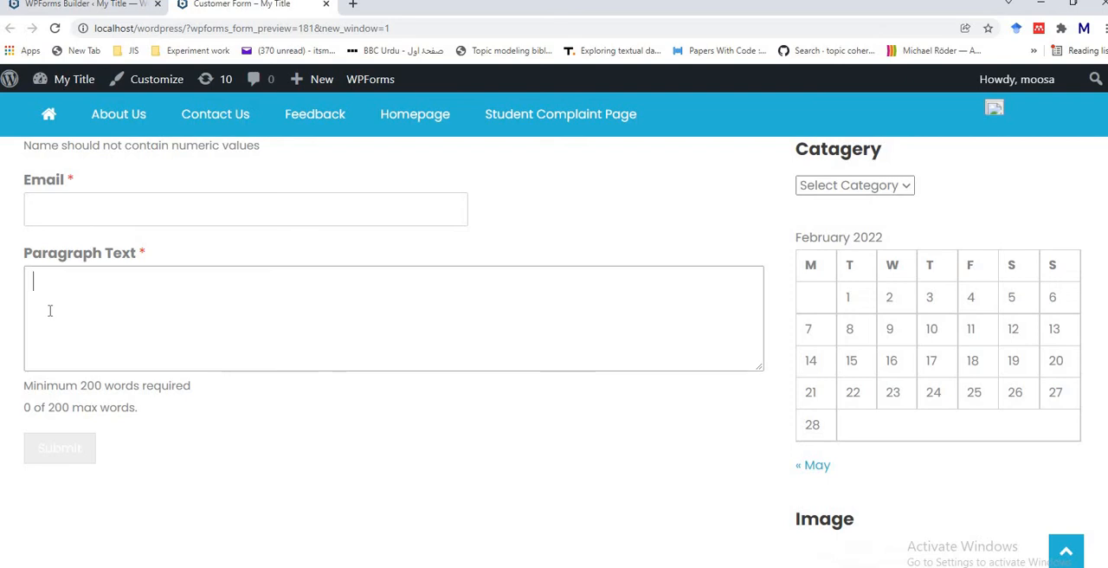
text(I)
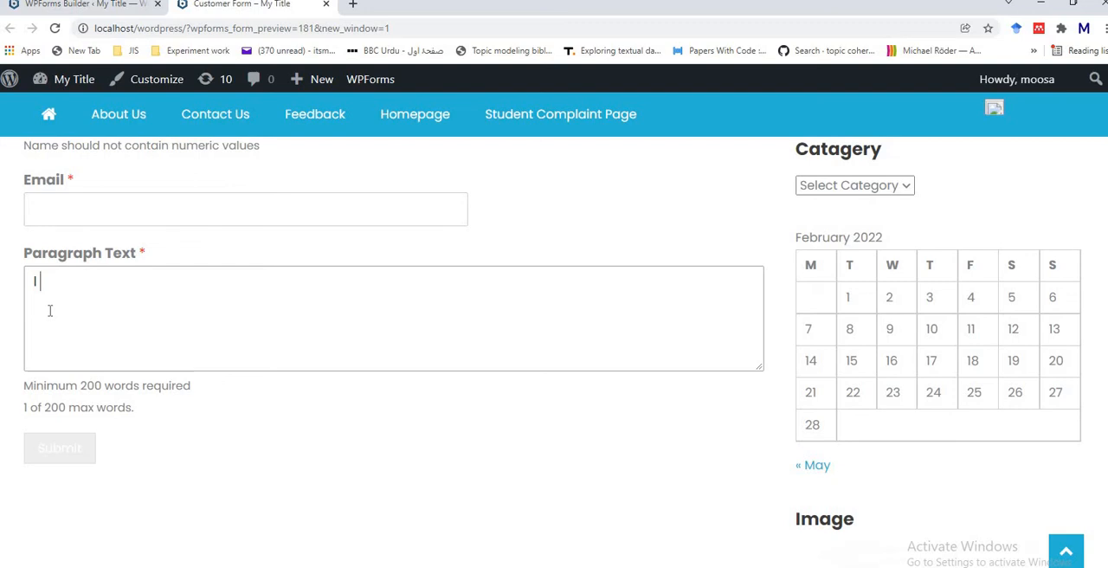
text( am )
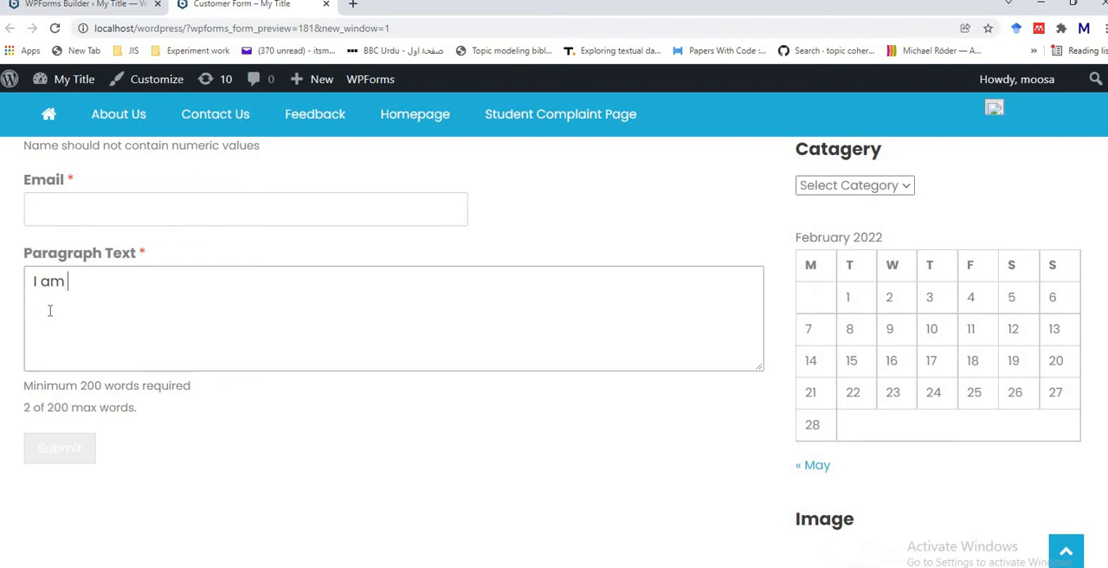
text(still)
Step: Back in the form builder, change the Paragraph Text field's description to "Maximum 200 words allowed" and save the form
click(74, 7)
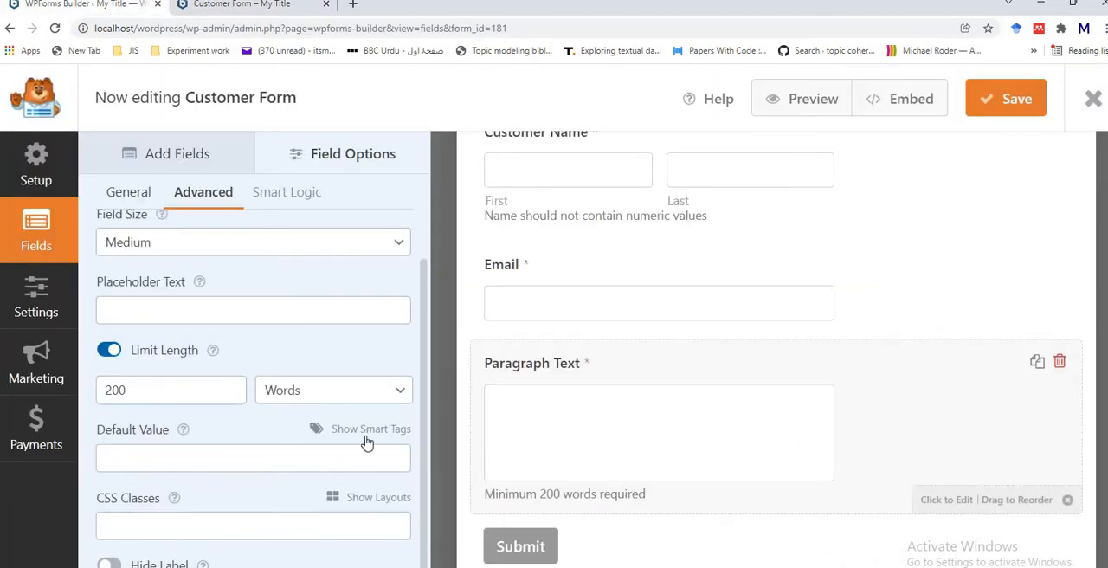
click(121, 193)
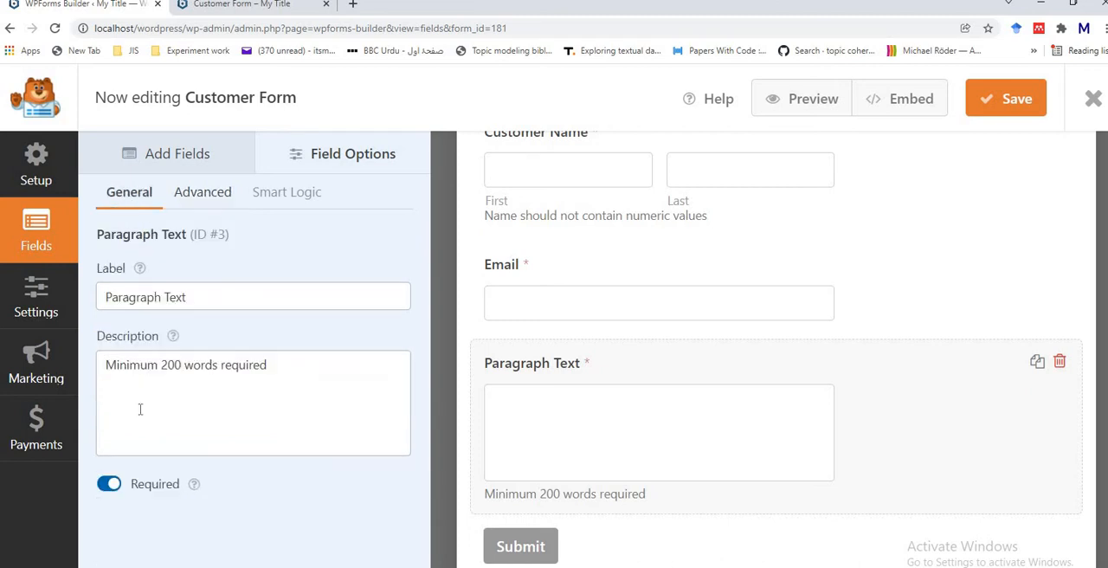
click(156, 365)
key(BackSpace)
key(BackSpace)
key(BackSpace)
key(BackSpace)
key(BackSpace)
key(BackSpace)
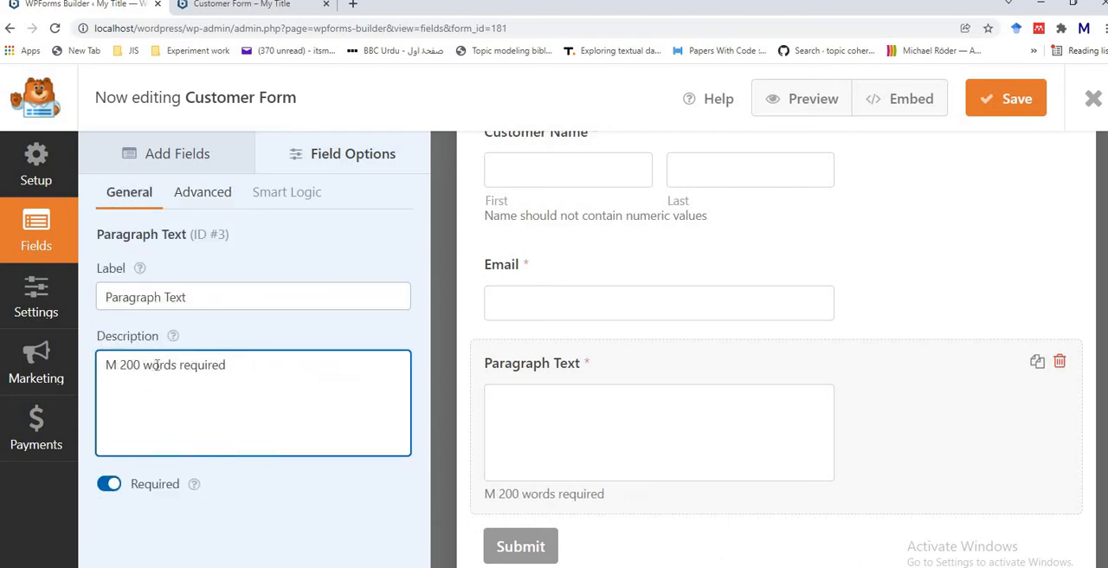
text(axim)
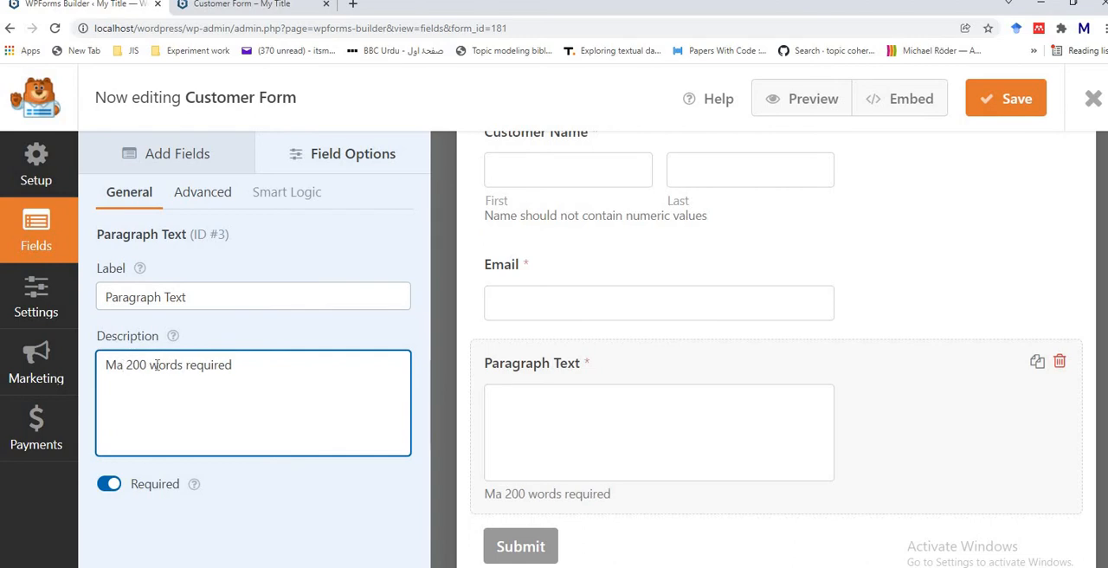
text(um)
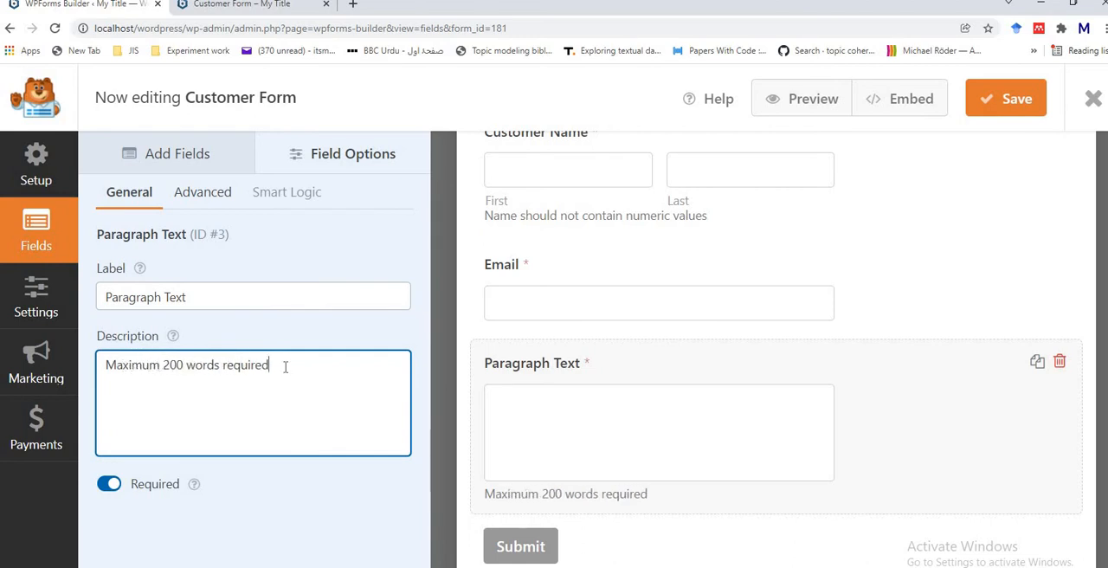
key(BackSpace)
key(BackSpace)
key(BackSpace)
key(BackSpace)
key(BackSpace)
key(BackSpace)
key(BackSpace)
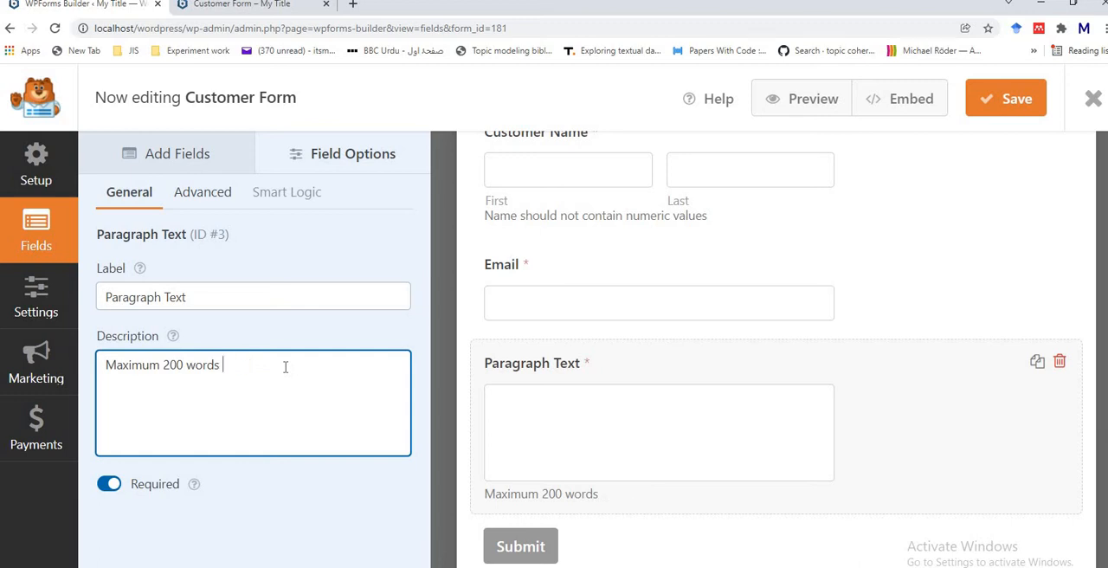
text(allowed)
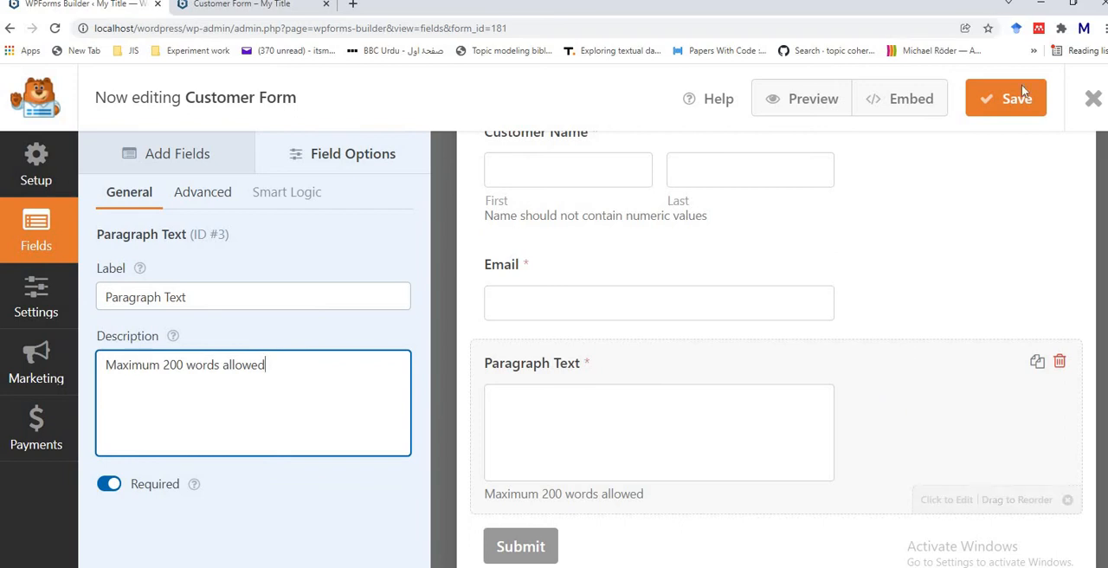
click(1011, 113)
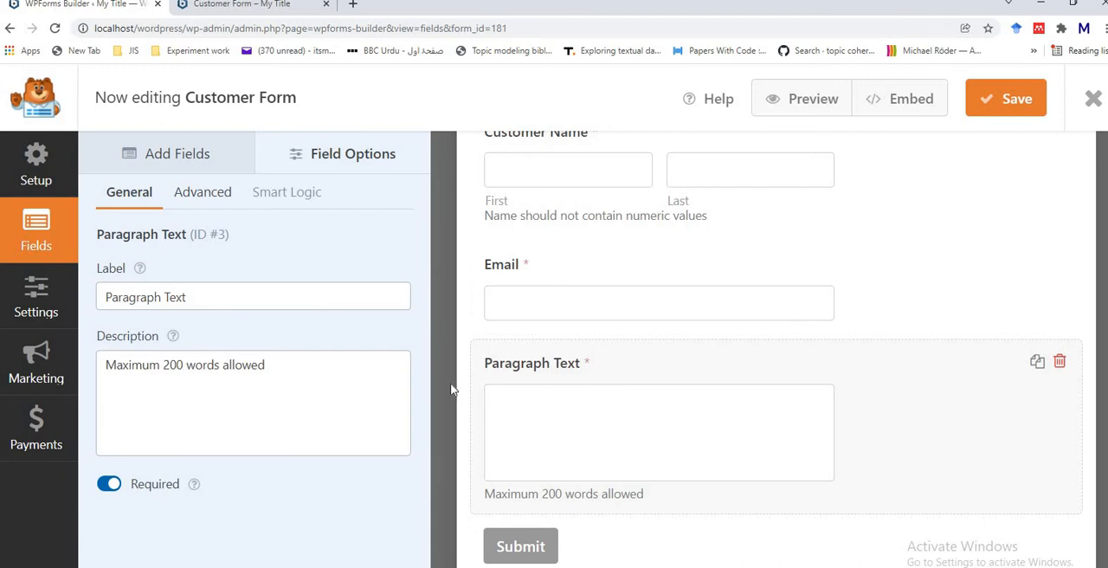
Step: Add a Multiple Choice field to the form below the Paragraph Text field
click(180, 158)
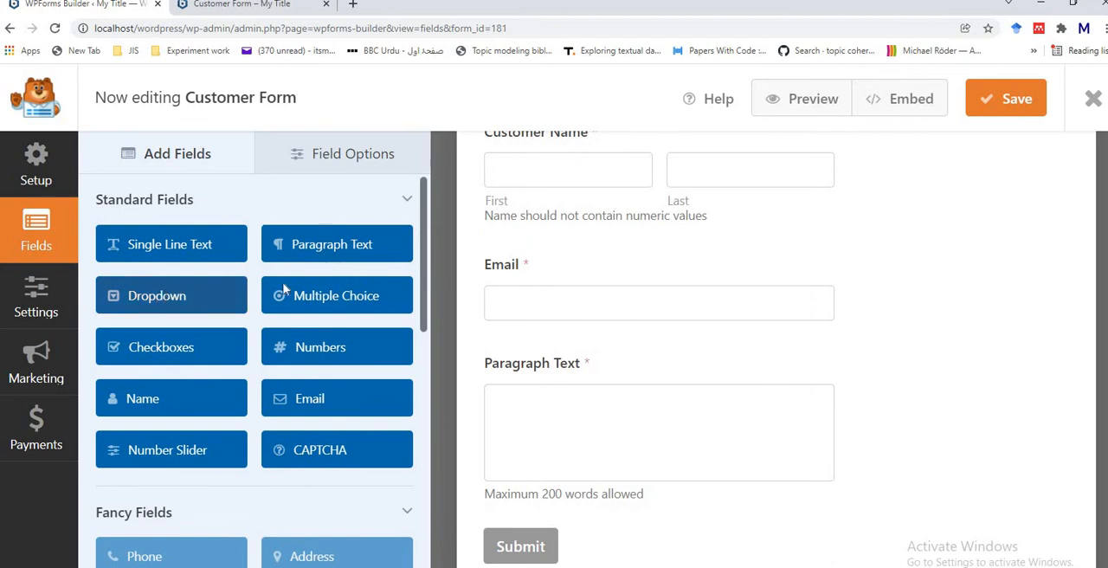
click(317, 293)
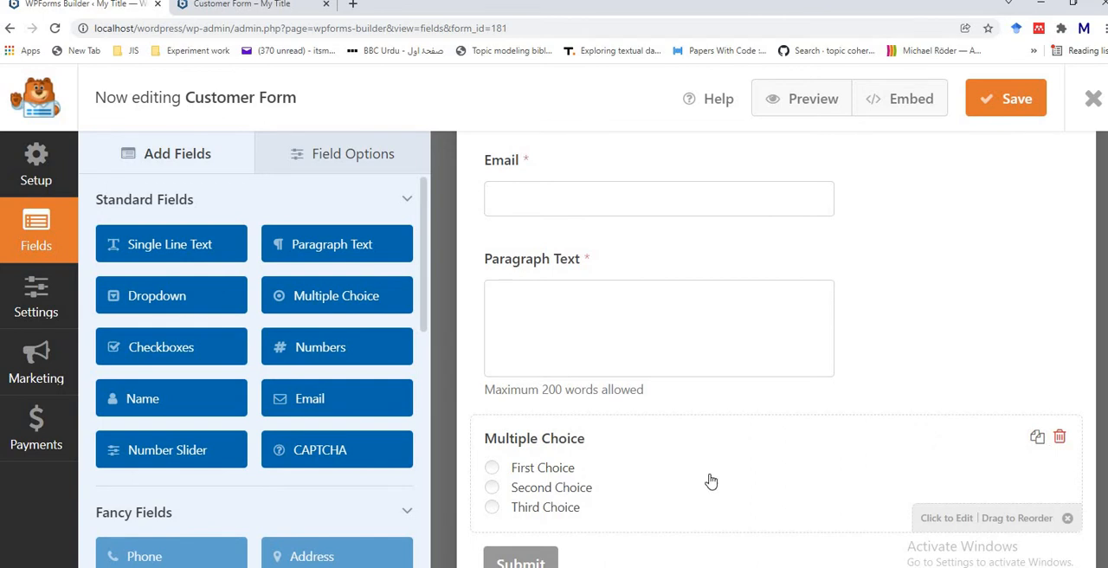
Step: Open the field options of the Multiple Choice field
click(710, 481)
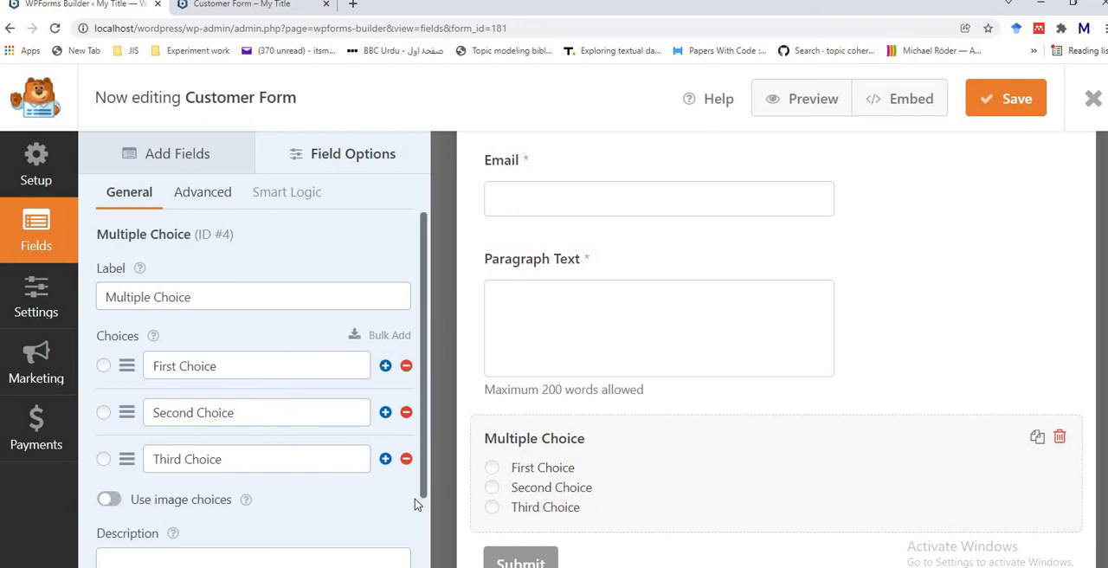
Step: Try adding two extra blank choices below Third Choice and remove both again
click(386, 459)
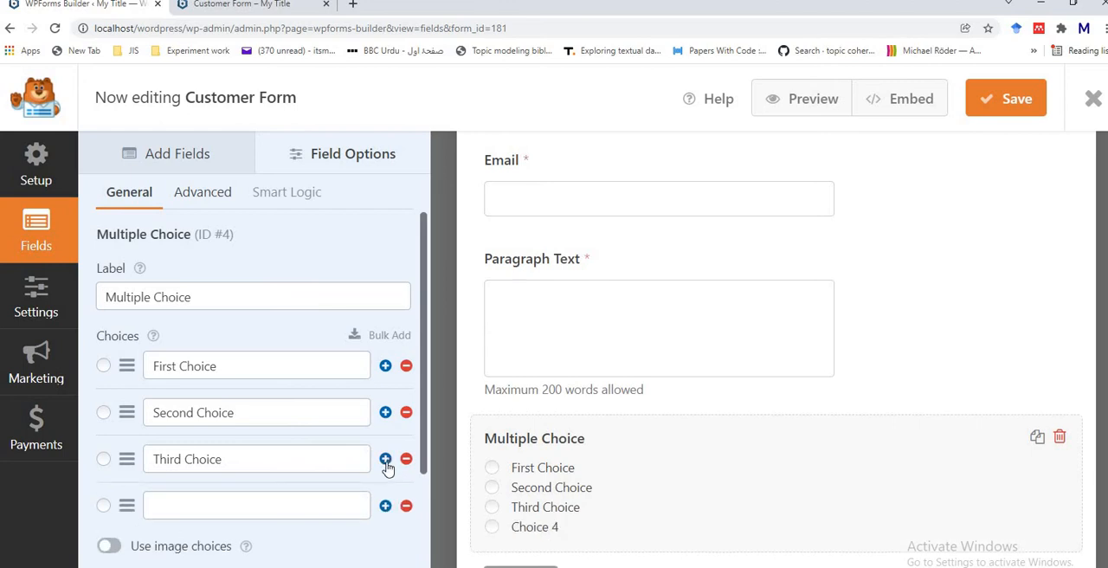
click(385, 506)
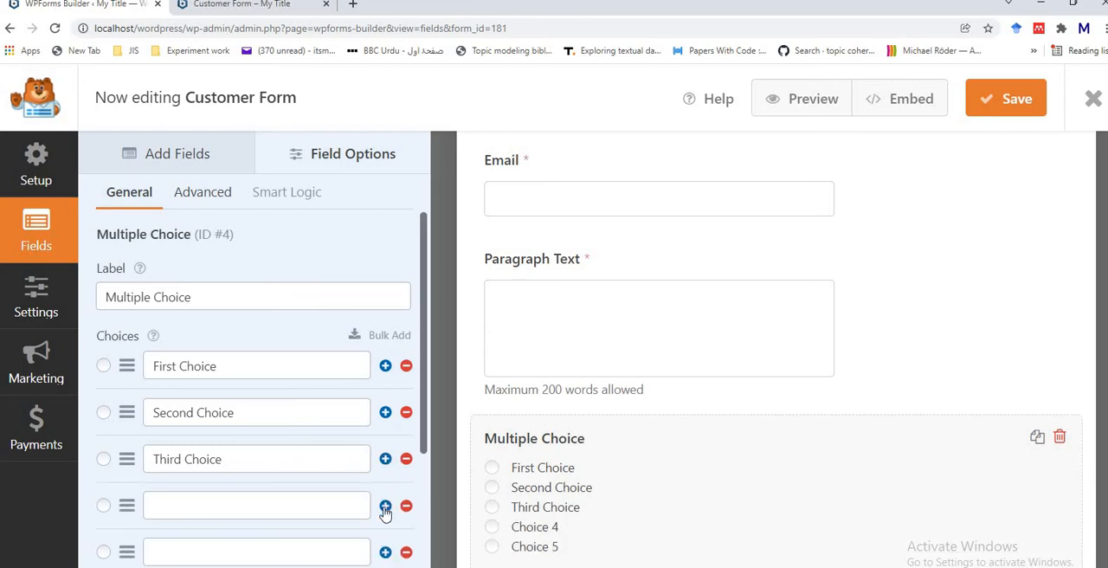
click(406, 554)
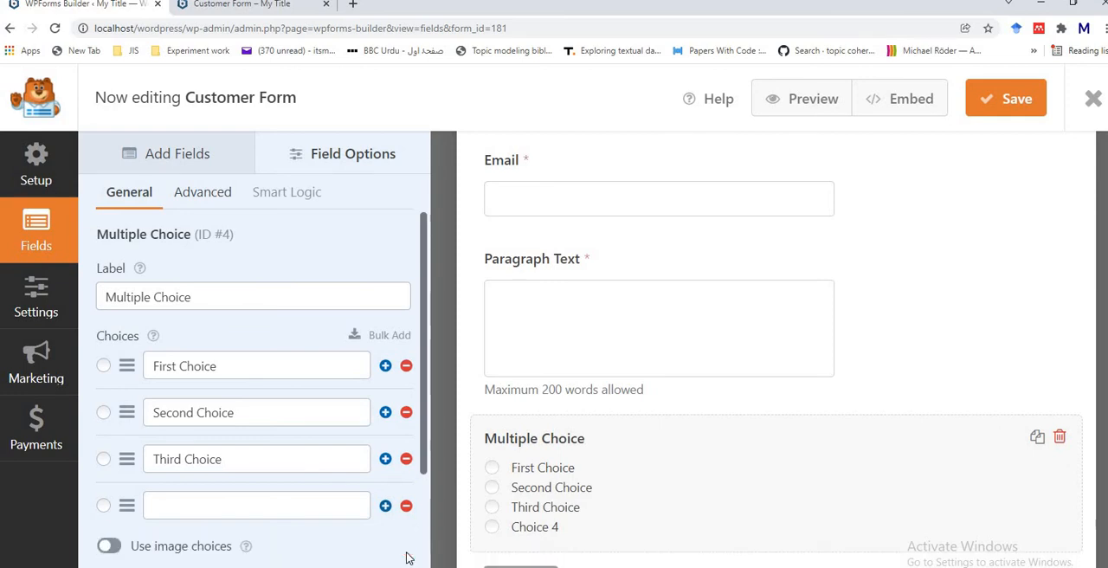
click(406, 509)
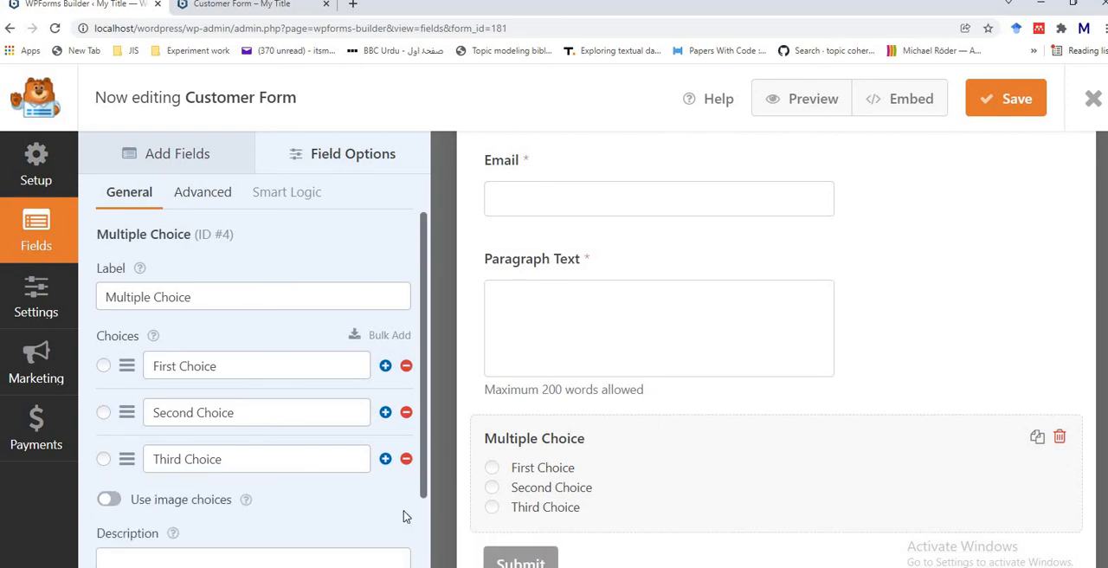
Step: Try marking First Choice and Second Choice as the default selection, leaving no default selected
click(103, 367)
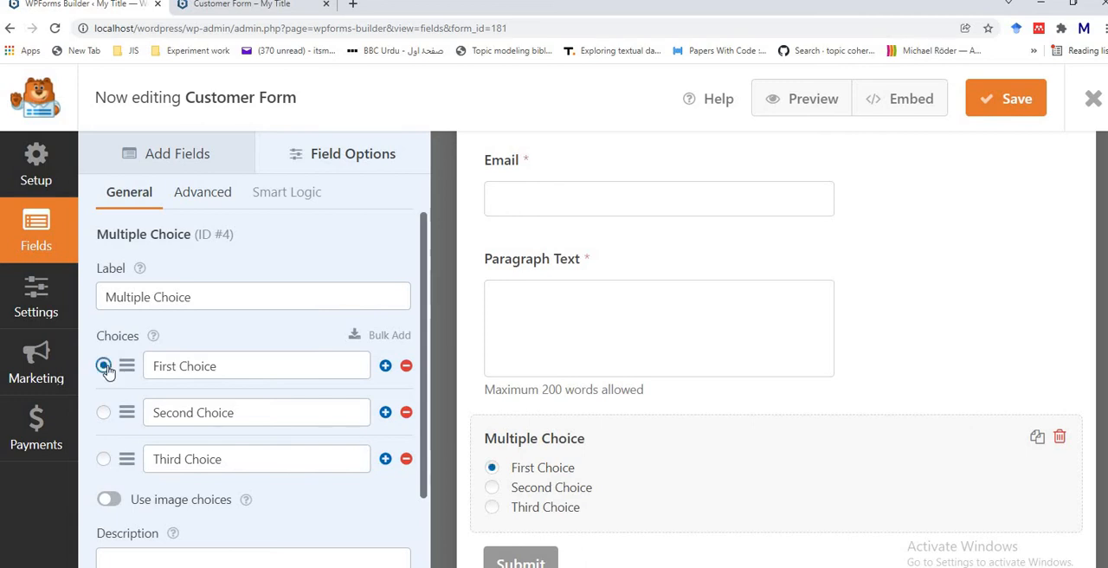
click(104, 413)
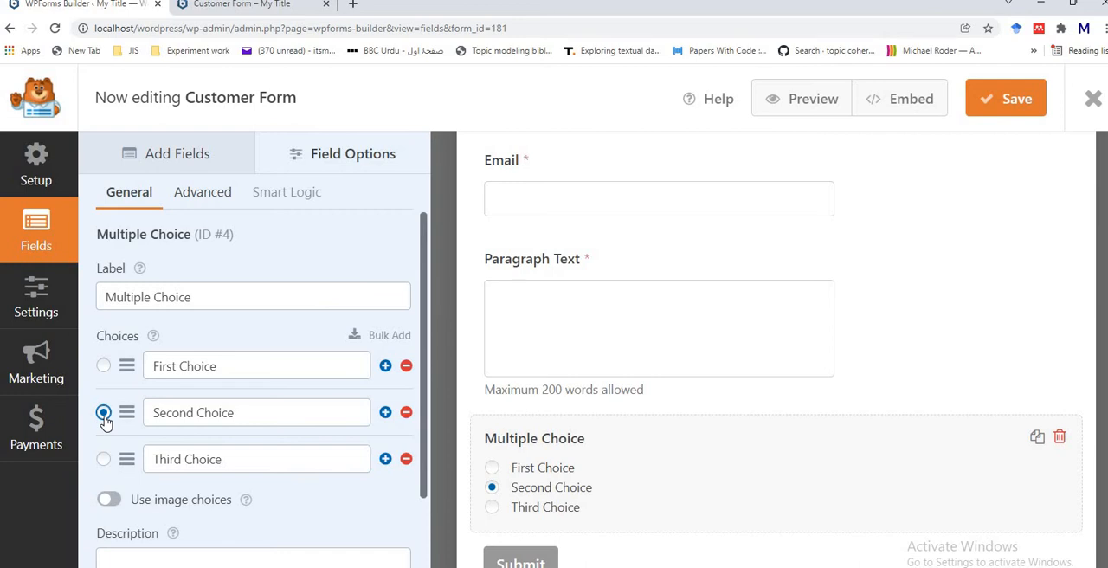
click(103, 414)
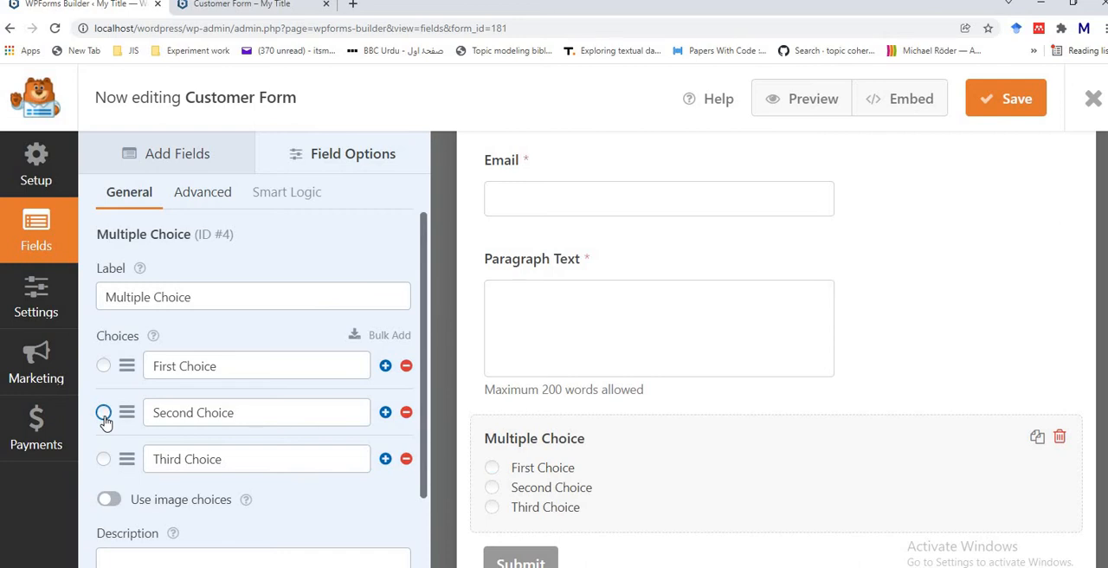
Step: Try out image choices for the Multiple Choice field and switch them off again
click(119, 502)
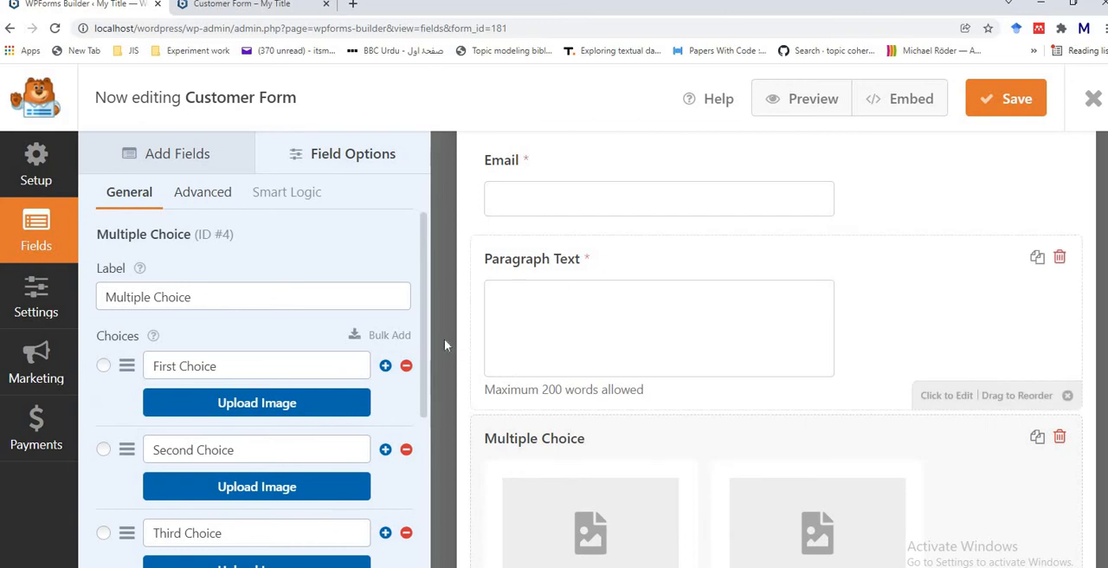
drag(426, 344, 433, 378)
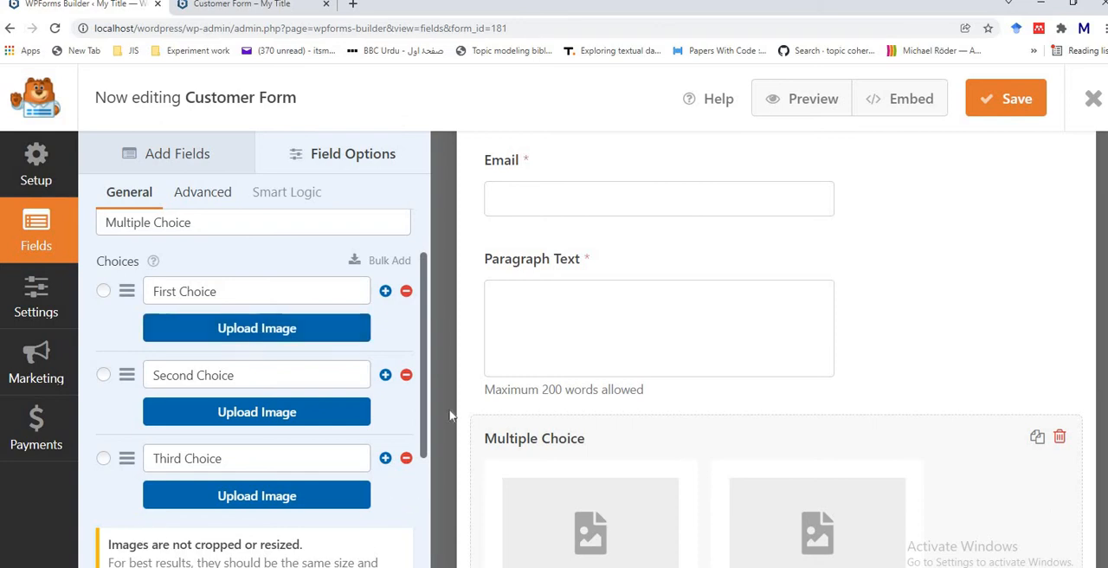
drag(424, 411, 430, 481)
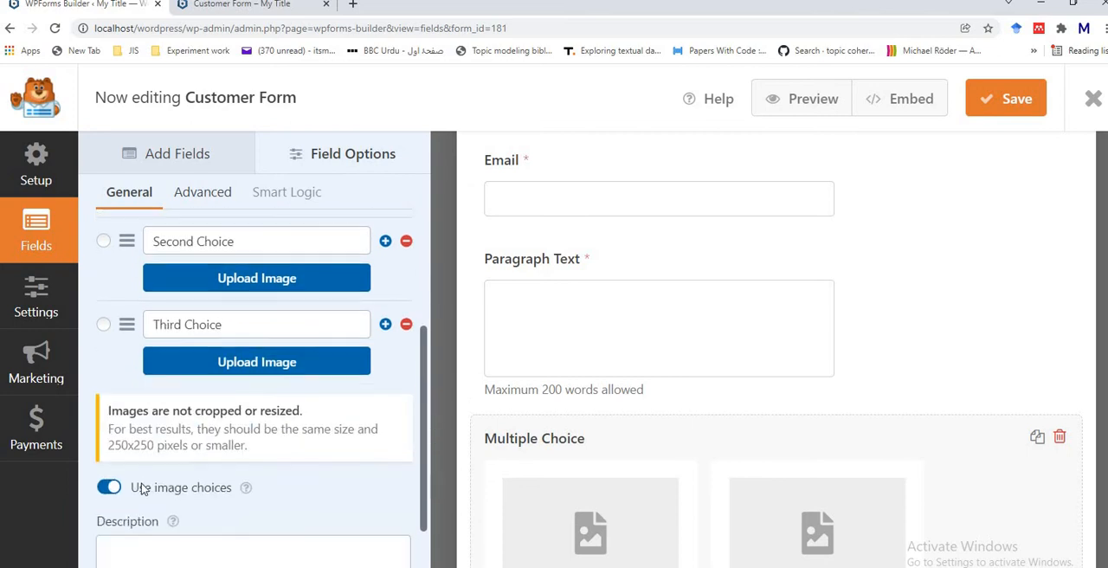
click(108, 490)
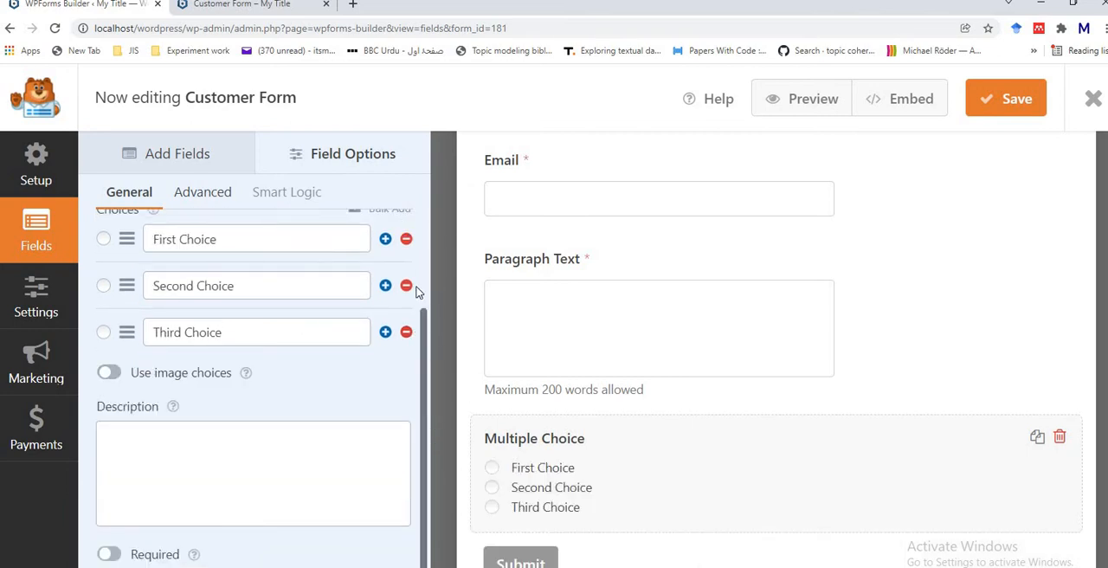
Step: Examine the bulk-add box for choices and the remaining general options of the Multiple Choice field
scroll(419, 291, up, 1)
click(389, 295)
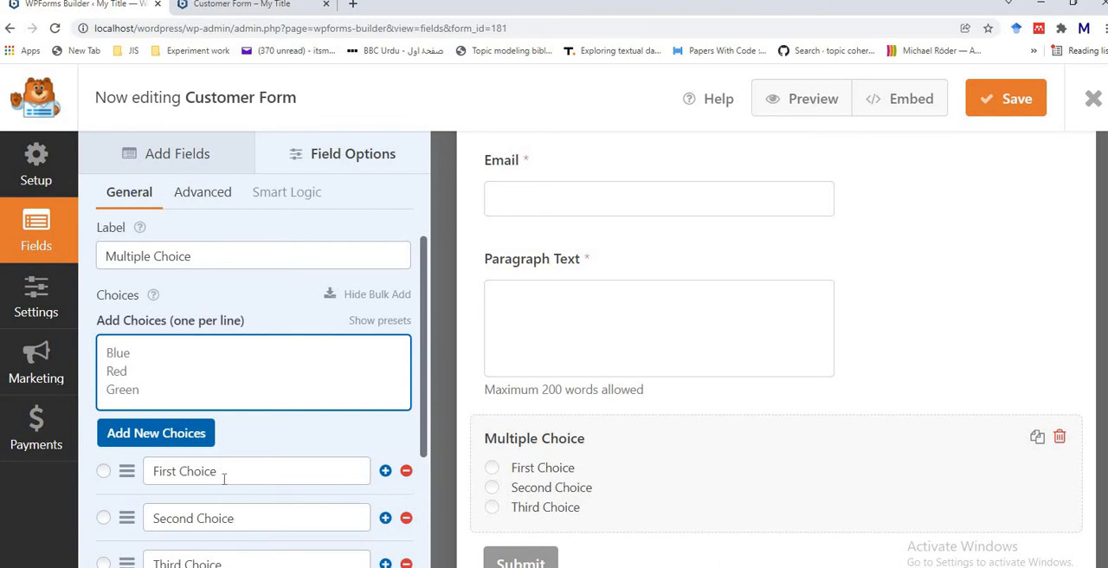
click(132, 348)
click(375, 300)
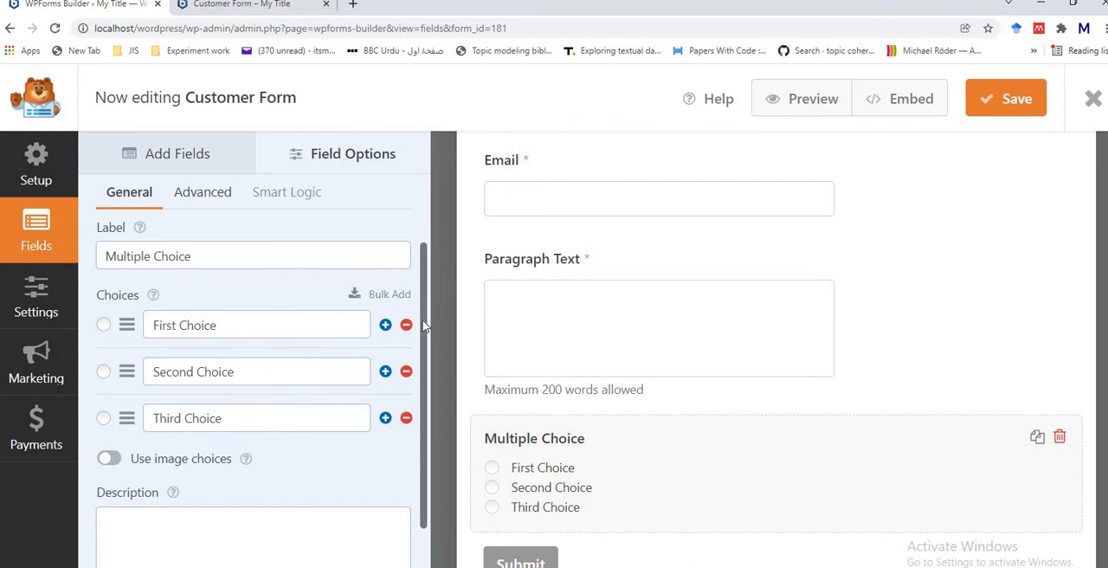
drag(424, 320, 439, 402)
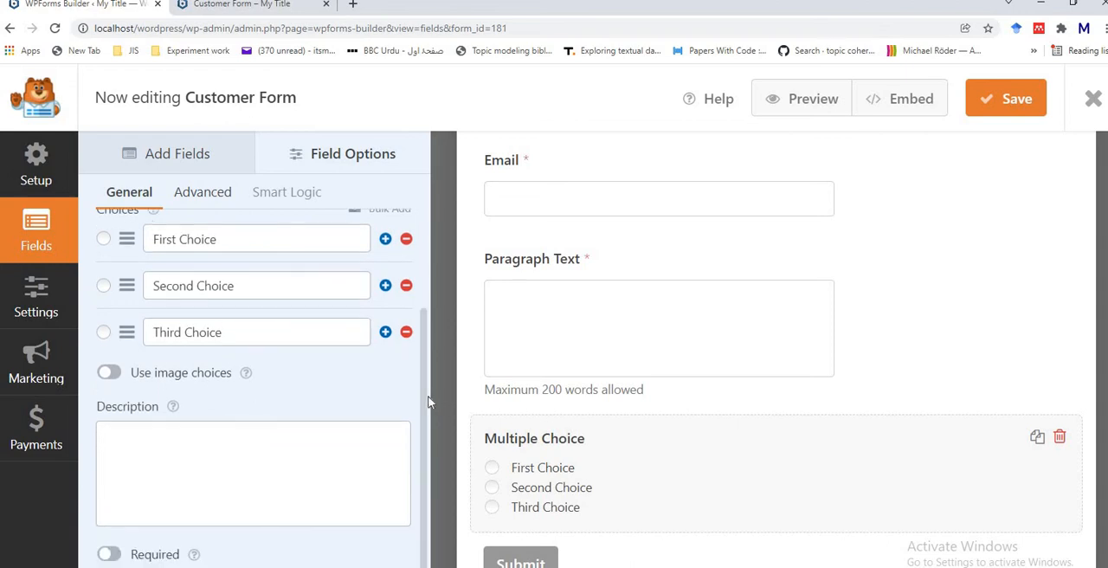
drag(426, 400, 426, 317)
Step: Enable Randomize Choices for the Multiple Choice field
click(206, 195)
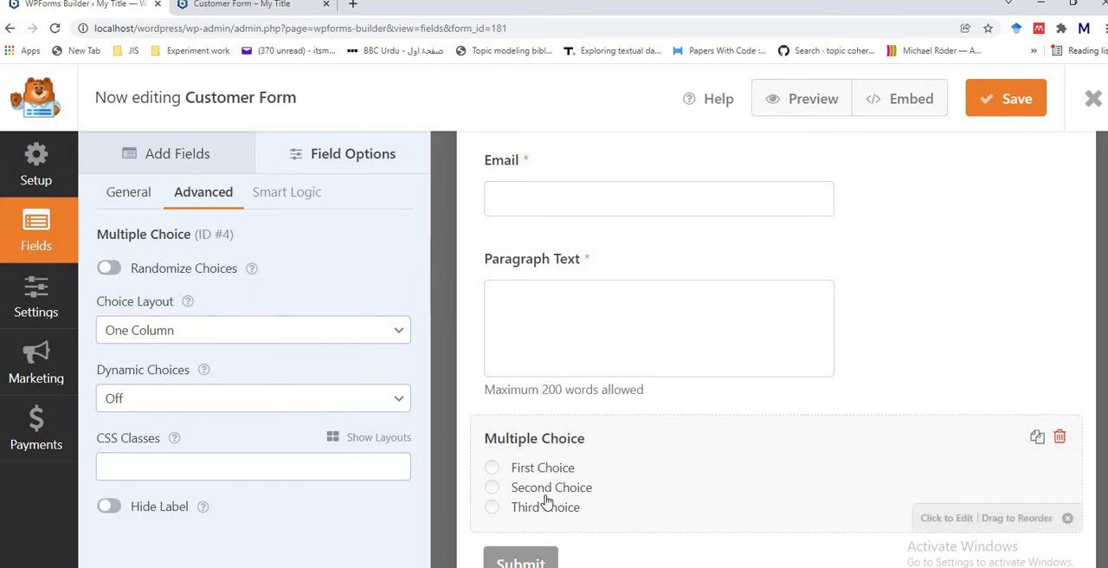
click(118, 271)
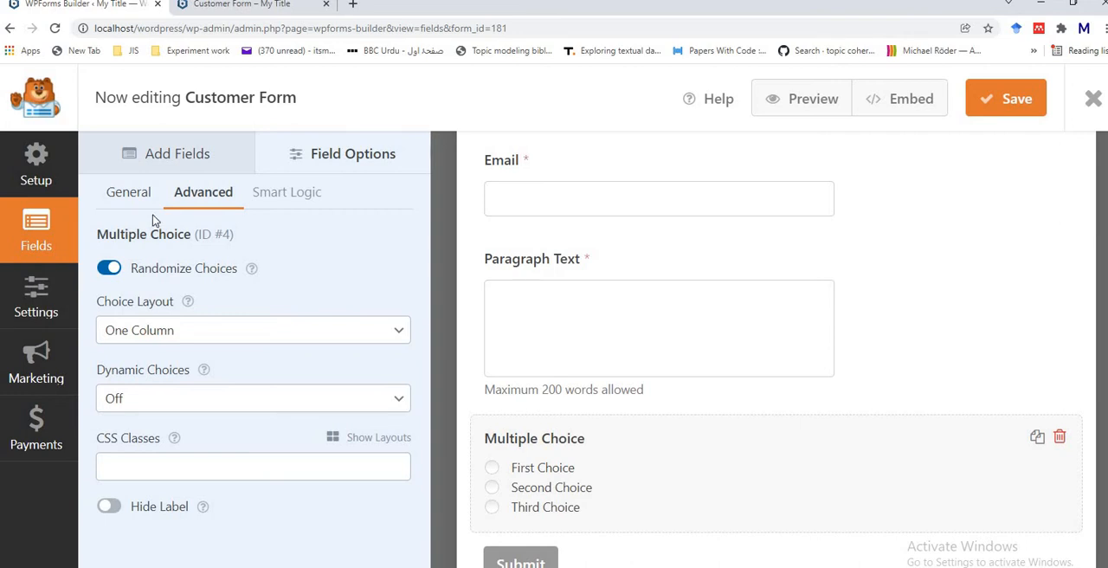
Step: Rename the Multiple Choice field's first choice to "A" and its second choice to "B"
click(138, 196)
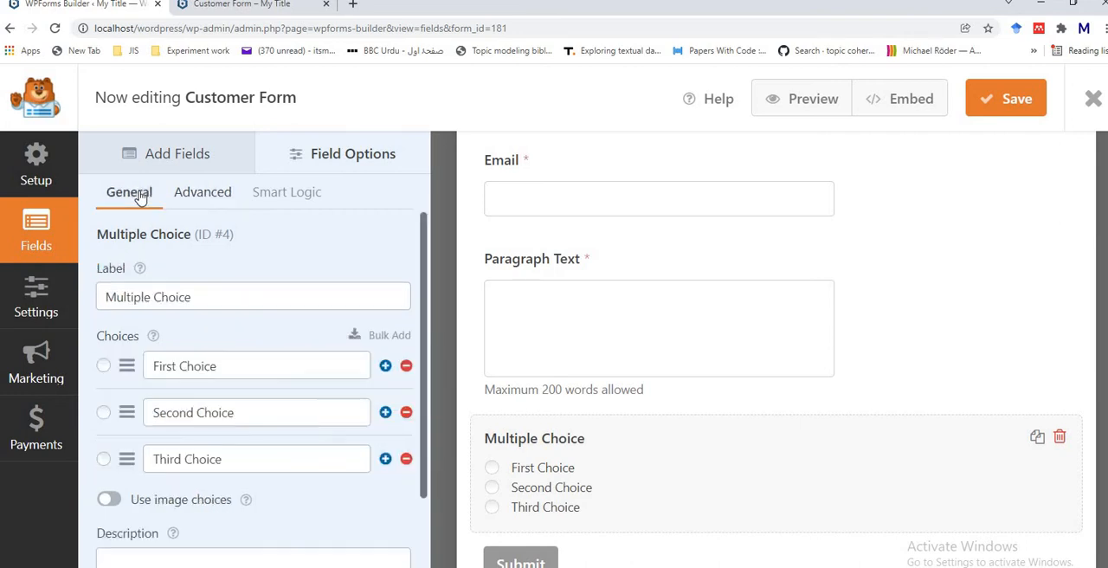
click(242, 376)
key(BackSpace)
key(BackSpace)
key(BackSpace)
key(BackSpace)
key(BackSpace)
key(BackSpace)
key(BackSpace)
key(BackSpace)
key(BackSpace)
key(BackSpace)
key(BackSpace)
key(BackSpace)
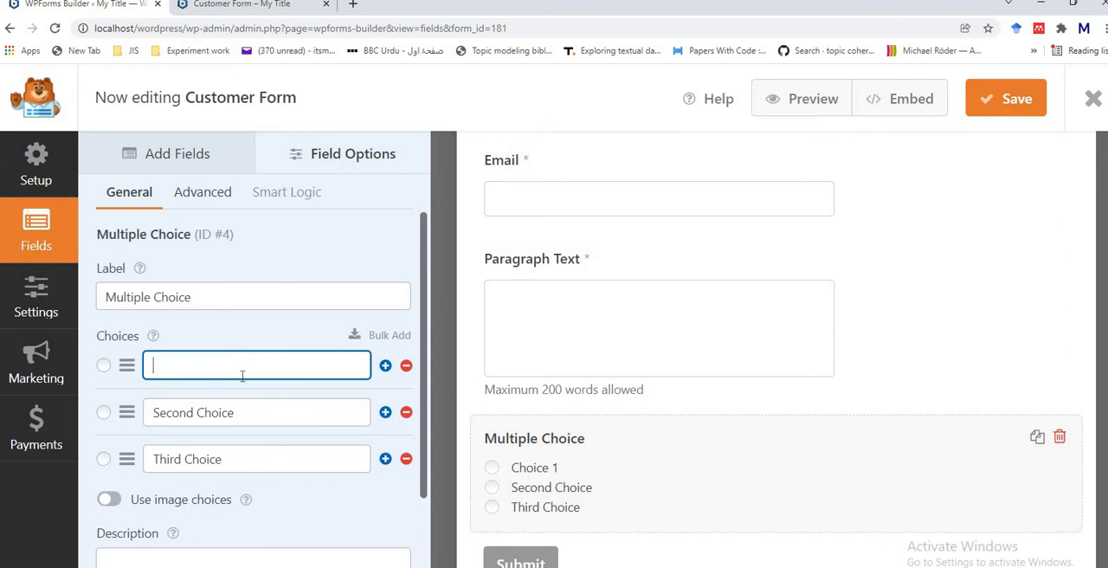
text(A)
click(239, 410)
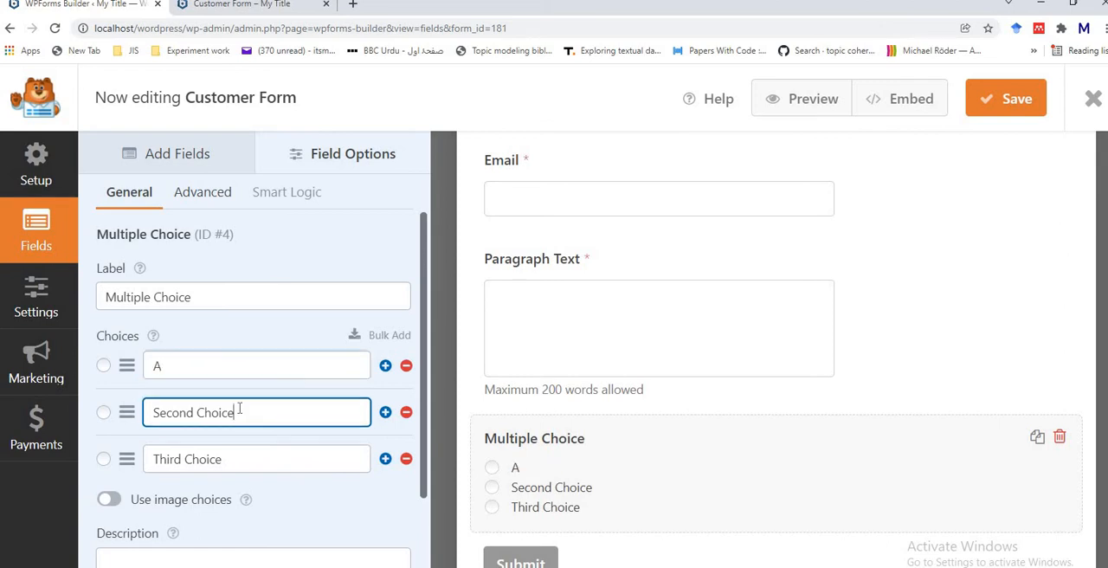
key(BackSpace)
key(BackSpace)
key(BackSpace)
key(BackSpace)
key(BackSpace)
key(BackSpace)
key(BackSpace)
key(BackSpace)
key(BackSpace)
key(BackSpace)
key(BackSpace)
key(BackSpace)
key(BackSpace)
text(B)
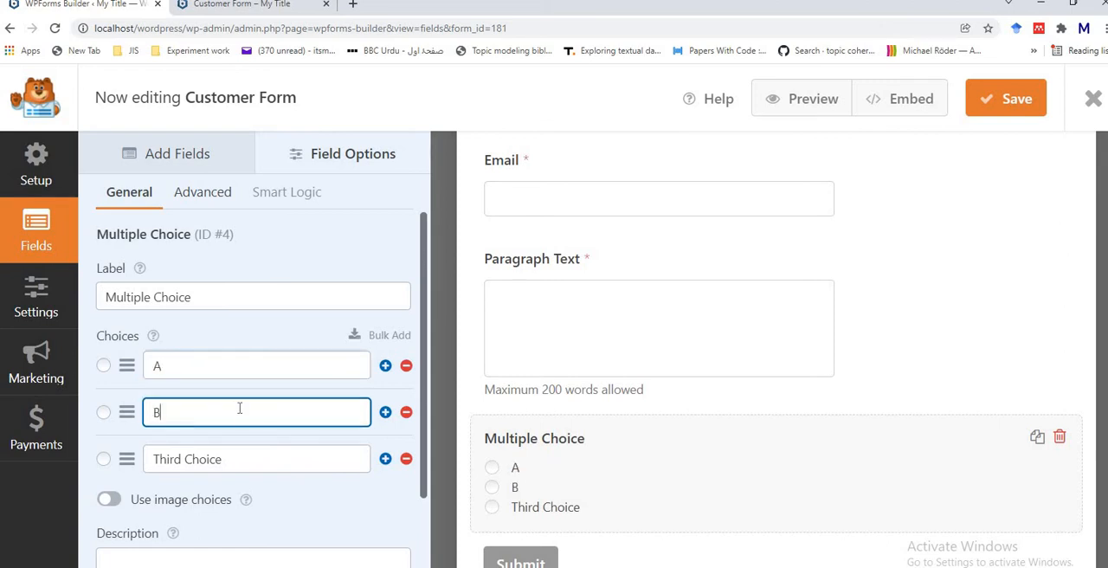
Step: Rename the third choice to "C" and add a fourth choice named "D"
click(249, 459)
key(BackSpace)
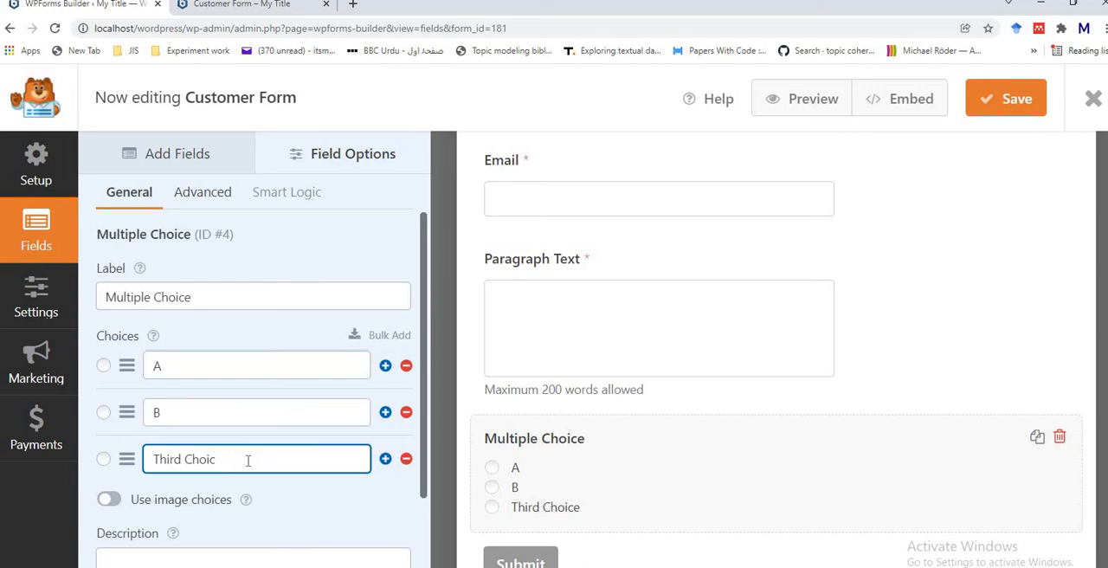
key(BackSpace)
key(BackSpace)
key(BackSpace)
key(BackSpace)
key(BackSpace)
key(BackSpace)
key(BackSpace)
key(BackSpace)
key(BackSpace)
key(BackSpace)
key(BackSpace)
text(C)
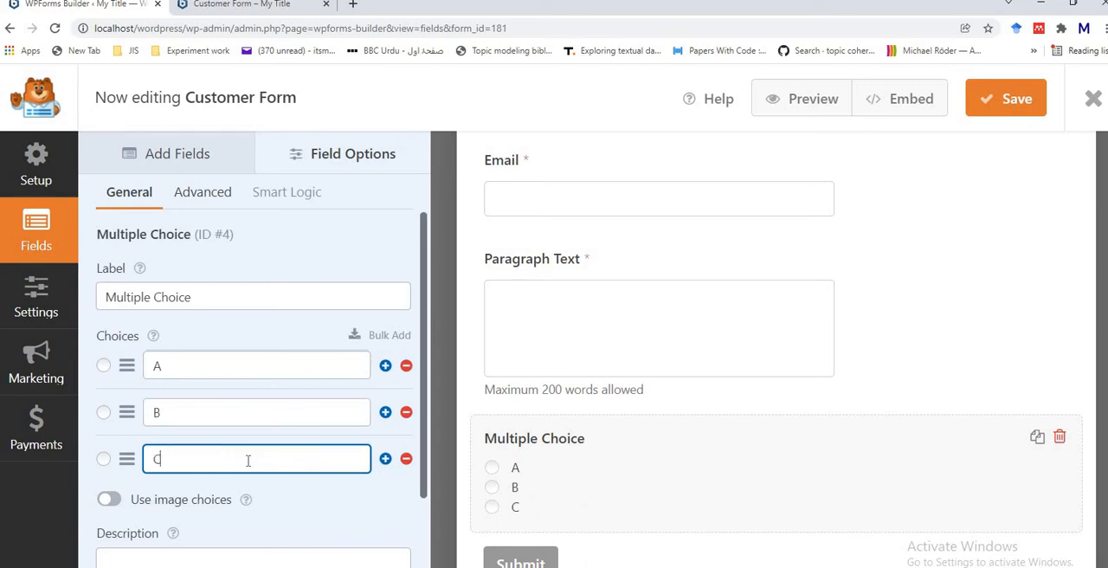
click(385, 458)
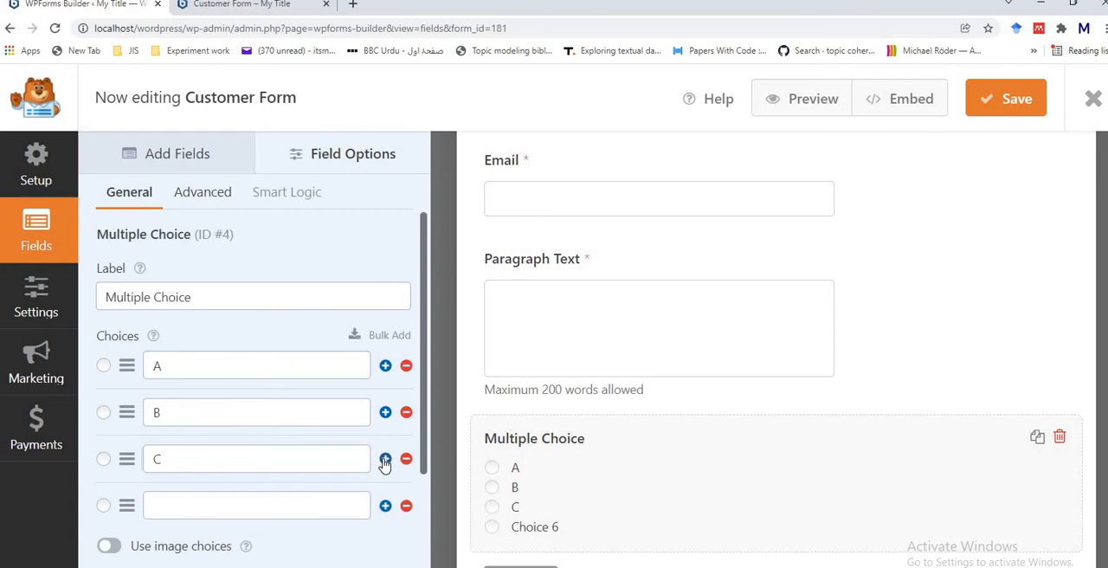
click(224, 502)
text(D)
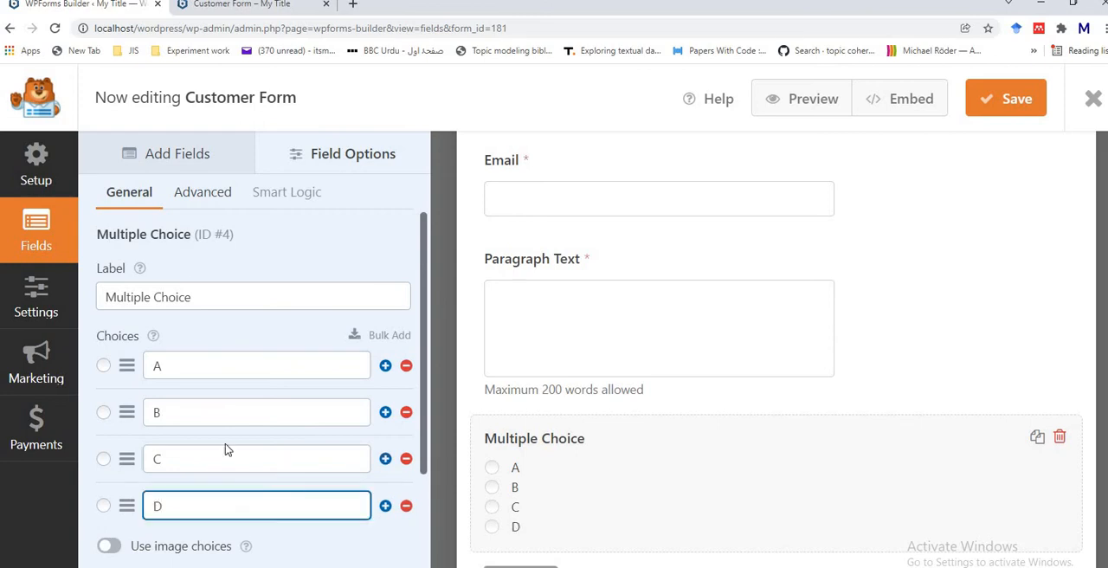
Step: Try the Two Columns choice layout, set the Multiple Choice field's layout to Inline instead, and save the form
click(200, 191)
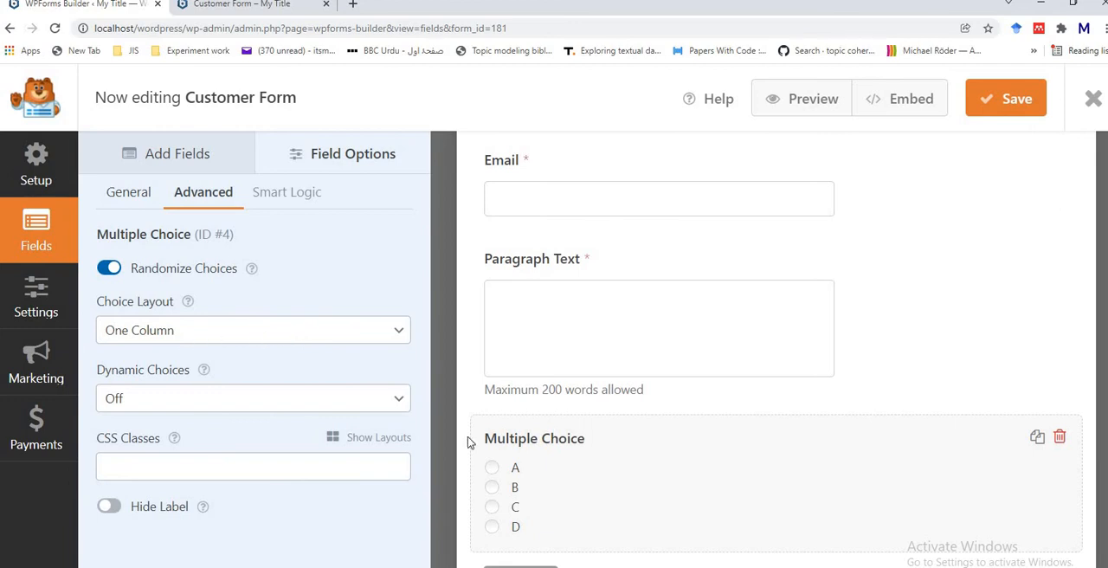
click(396, 330)
click(332, 377)
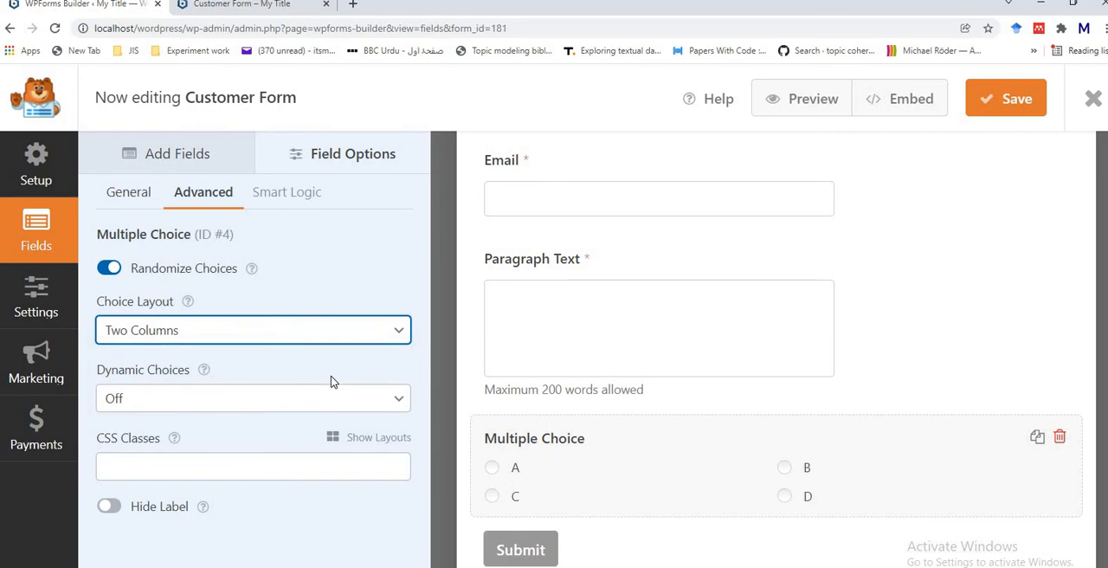
click(400, 341)
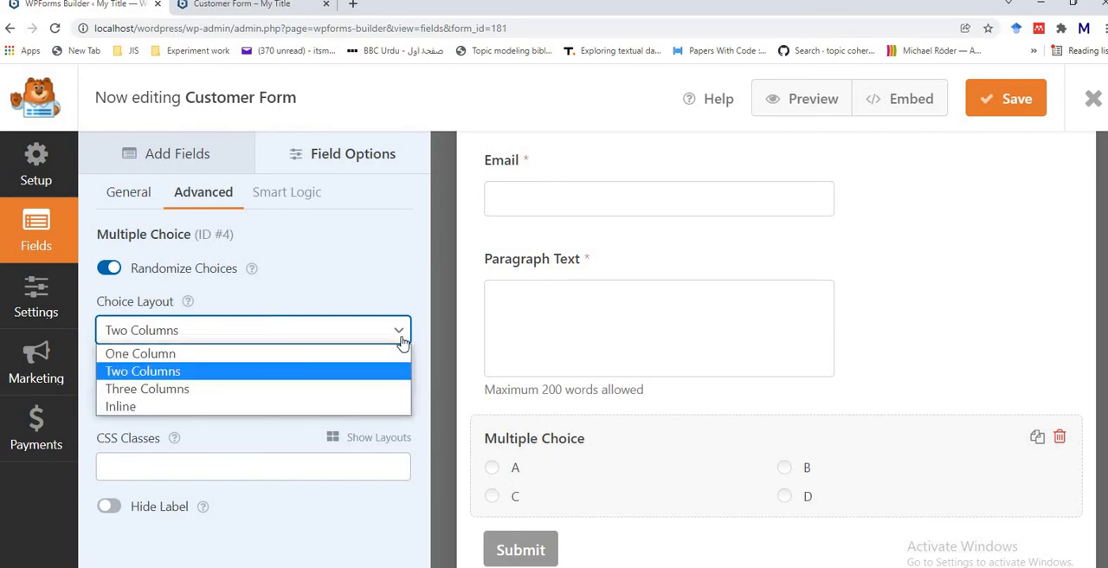
click(317, 411)
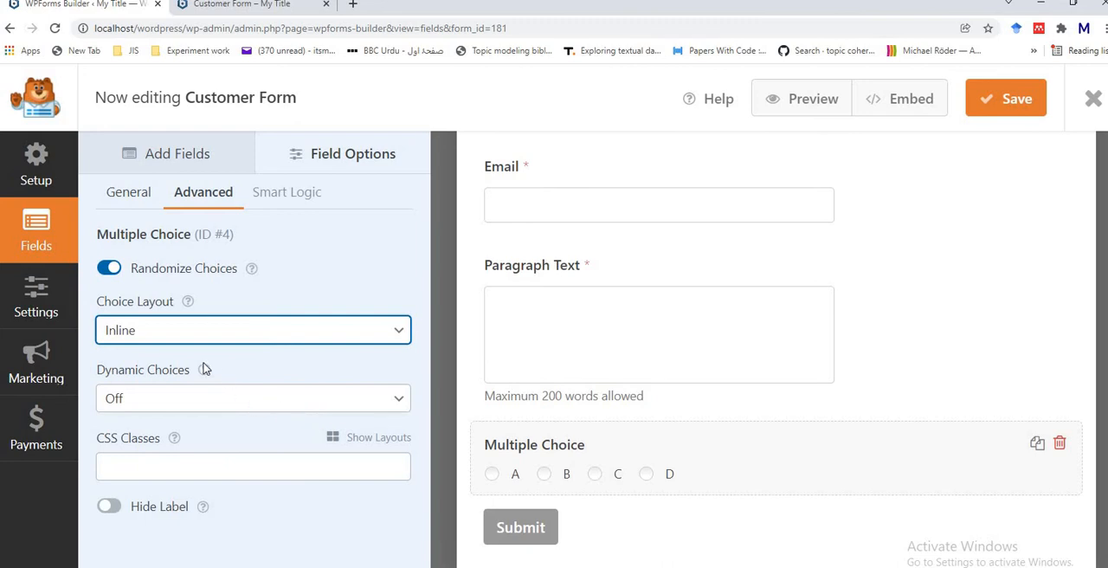
mouse_move(206, 371)
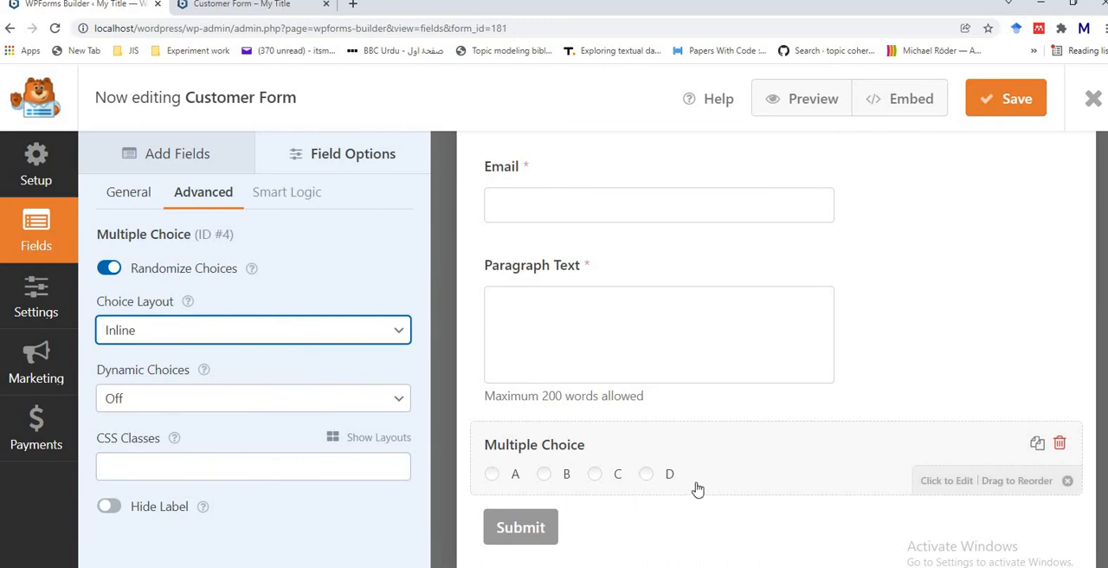
click(996, 100)
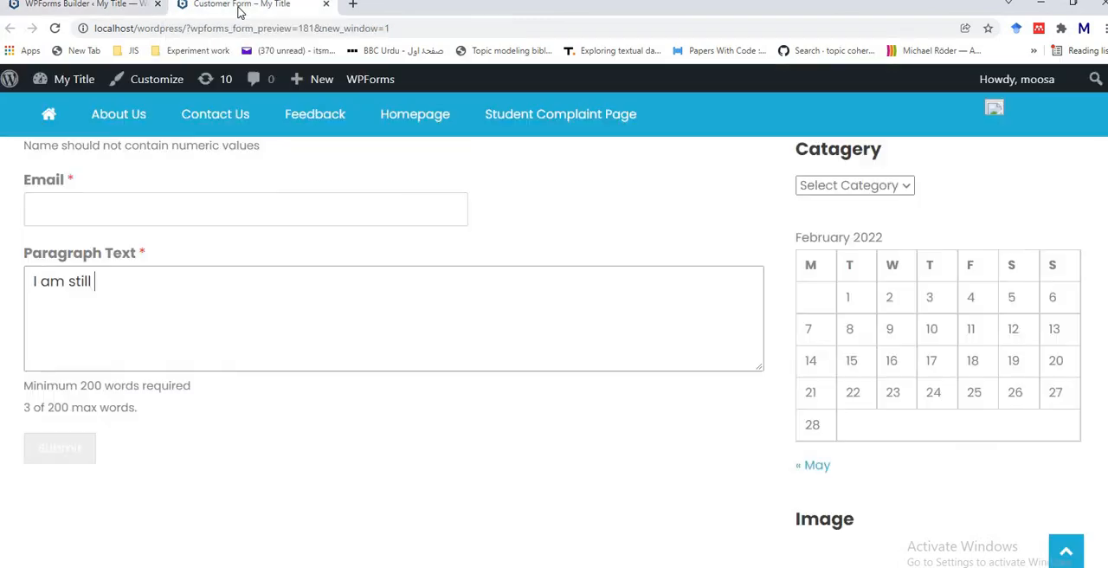
Step: Reload the form preview and check the order and inline layout of the Multiple Choice options
click(240, 9)
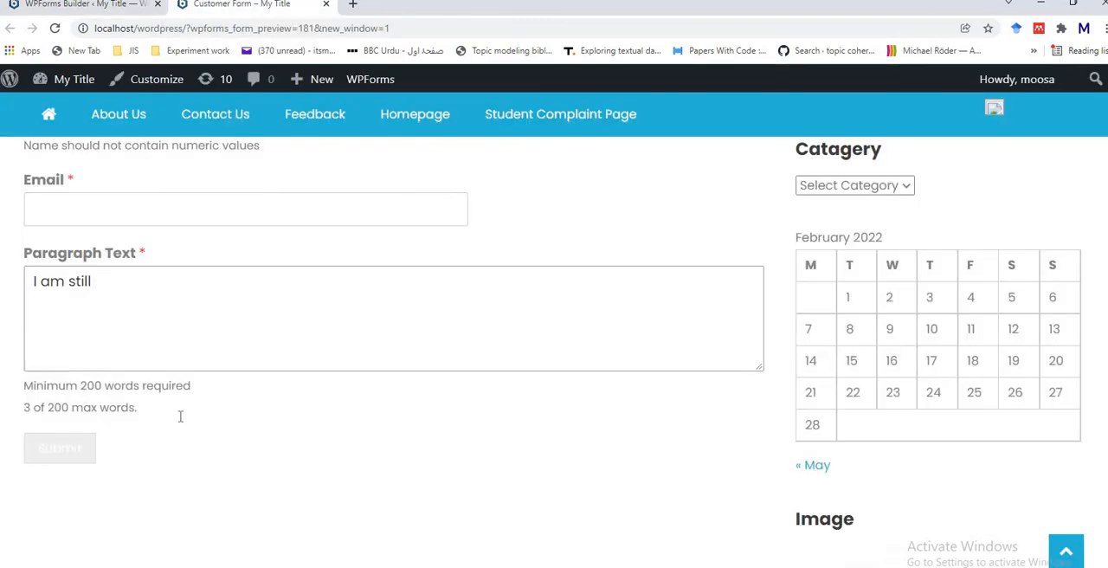
click(55, 28)
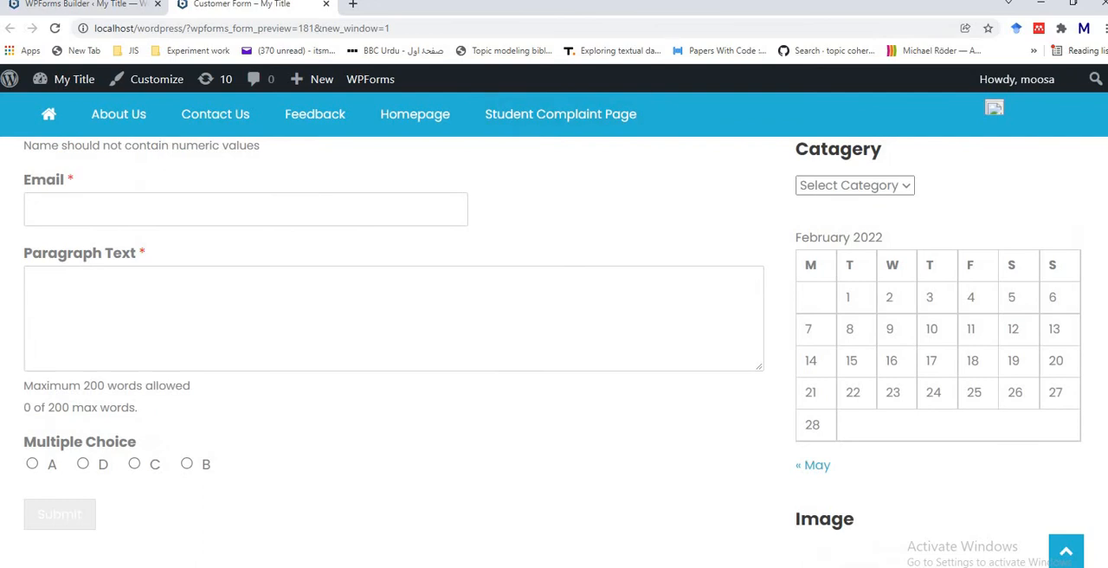
scroll(179, 386, down, 1)
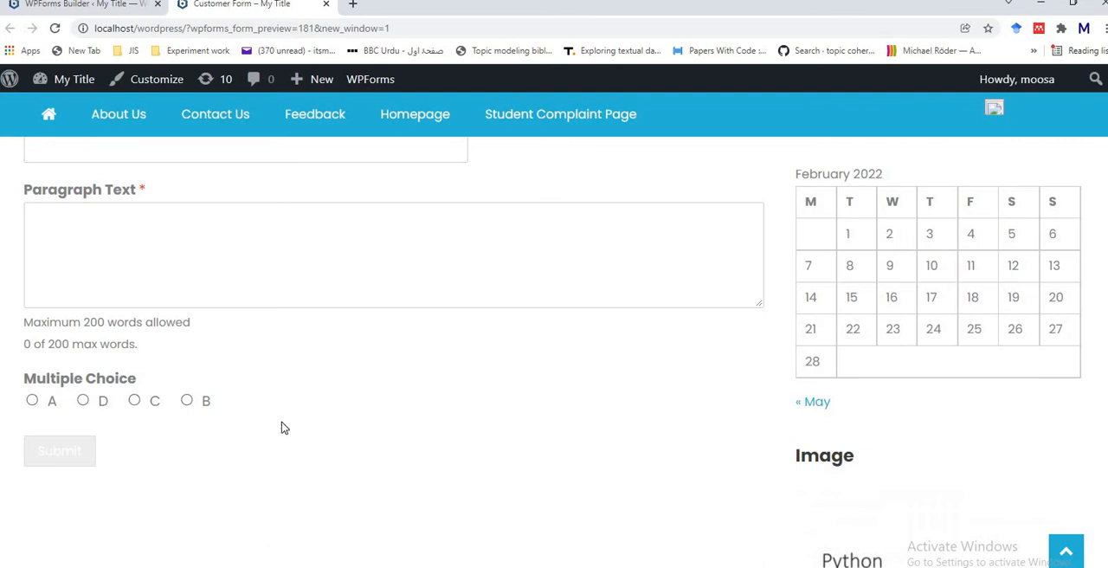
Step: Back in the form builder, turn off Randomize Choices for the Multiple Choice field
click(125, 8)
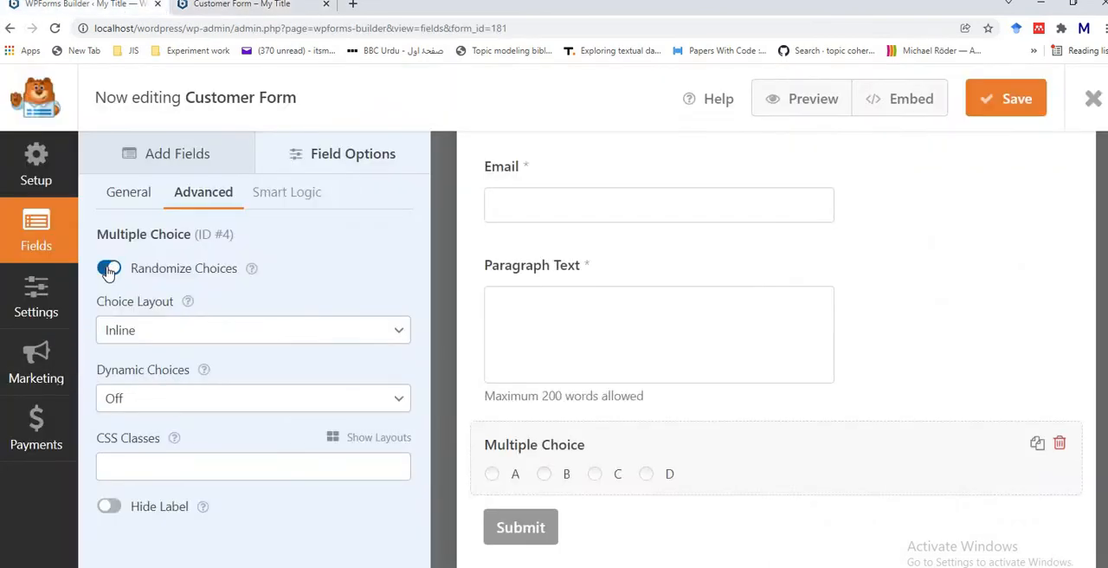
click(108, 268)
drag(530, 484, 509, 507)
Step: Browse the field types available for the form, from Dropdown down through the fancy fields
click(192, 160)
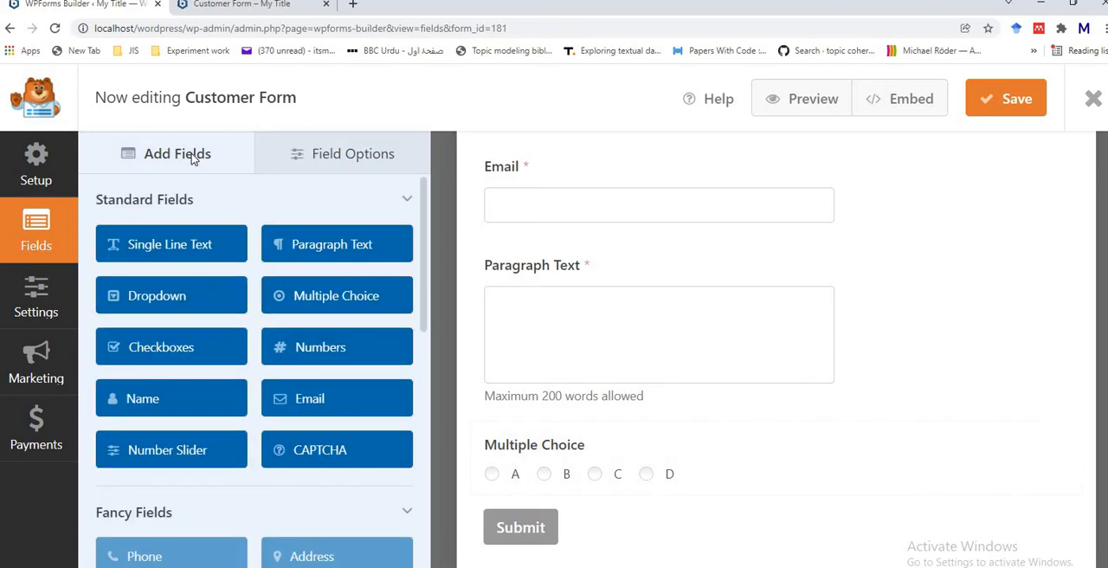
click(177, 299)
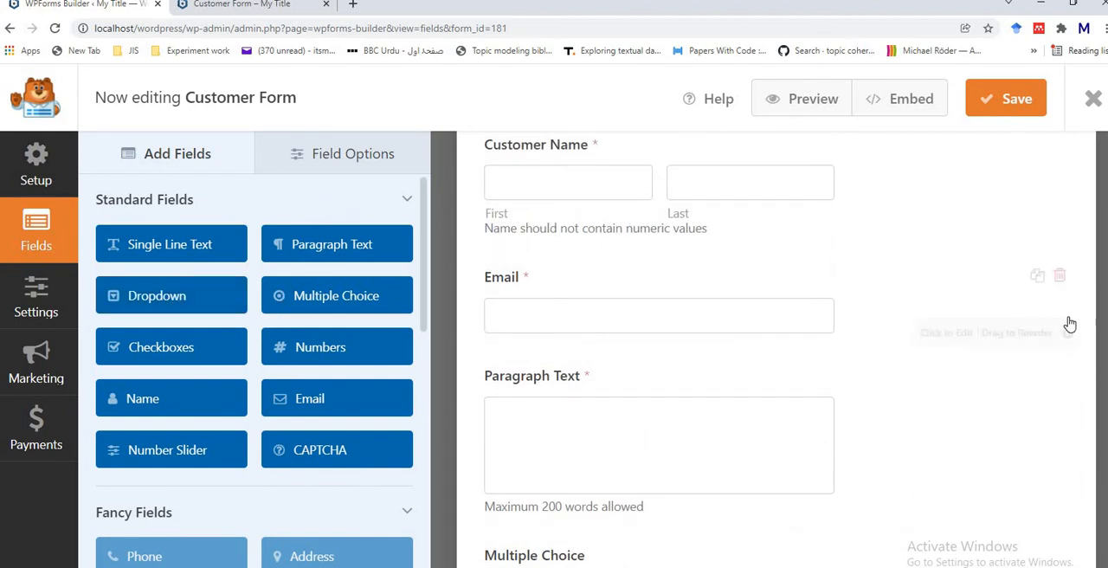
key(Page_Down)
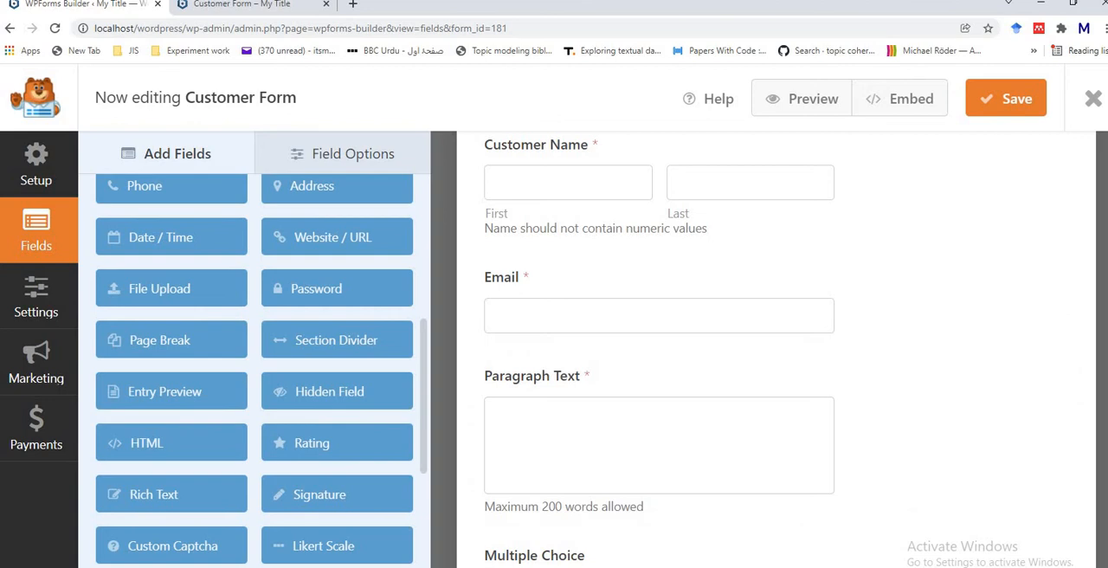
Step: Open the Dropdown field's options and rename its first choice to Punjab
scroll(715, 453, down, 3)
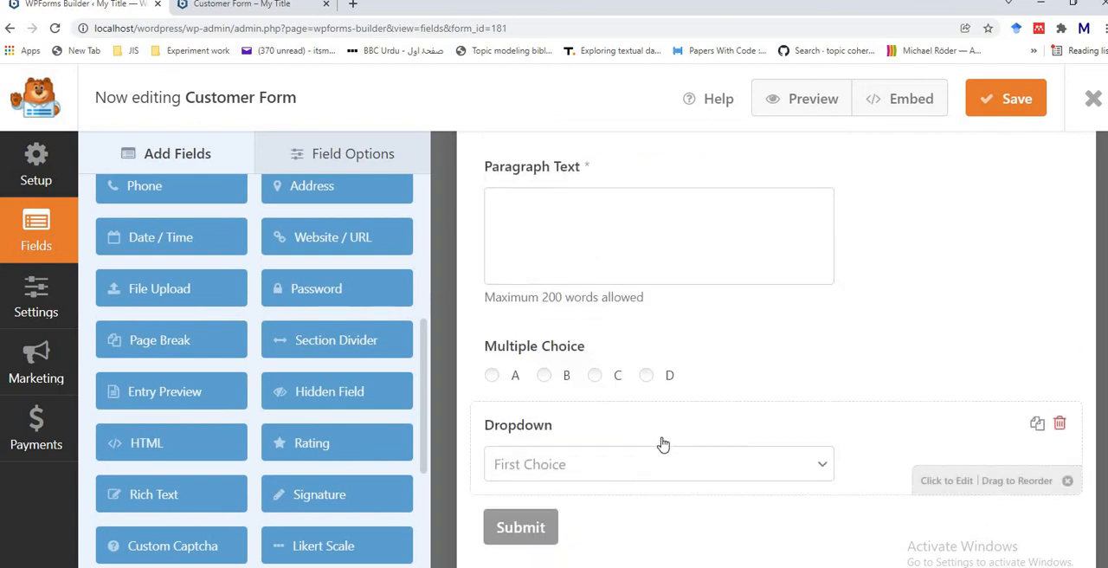
click(663, 444)
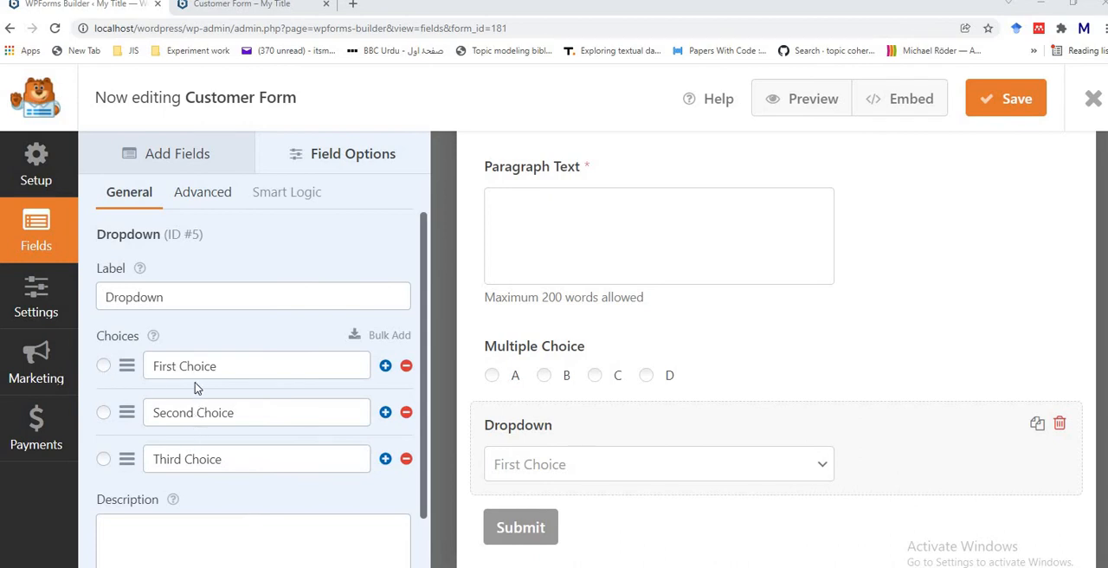
click(227, 368)
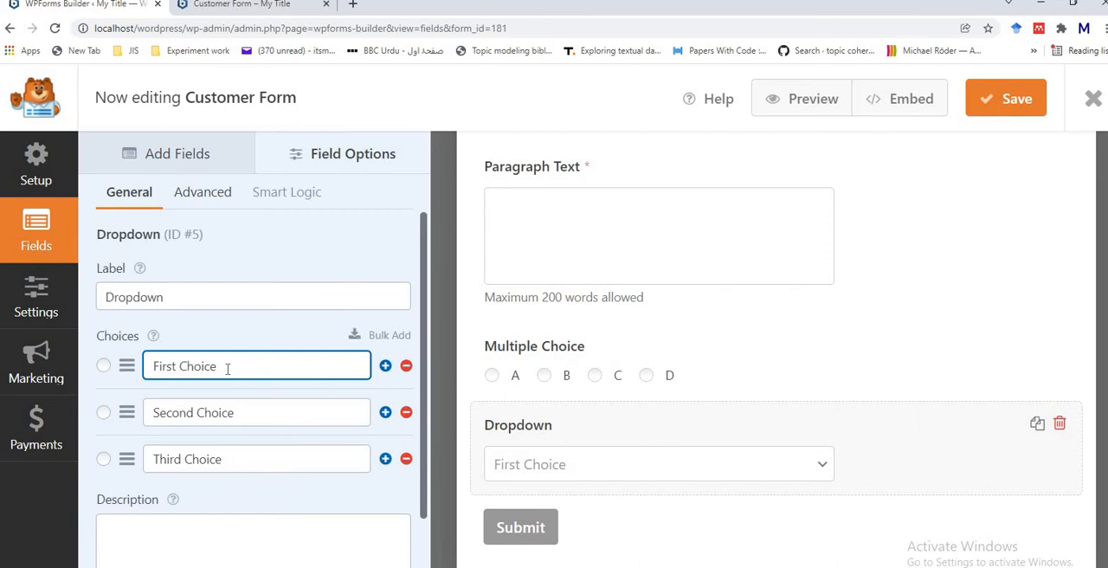
key(BackSpace)
key(BackSpace)
key(BackSpace)
key(BackSpace)
key(BackSpace)
key(BackSpace)
key(BackSpace)
key(BackSpace)
key(BackSpace)
key(BackSpace)
key(BackSpace)
key(BackSpace)
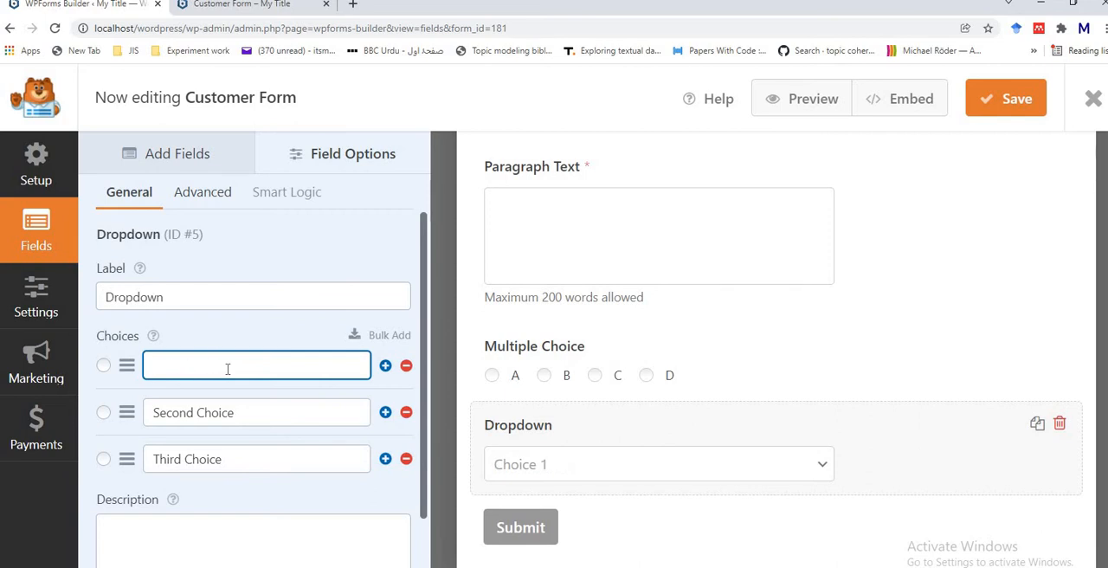
text(Punjab)
Step: Rename the Dropdown field's second choice to KPK
click(210, 415)
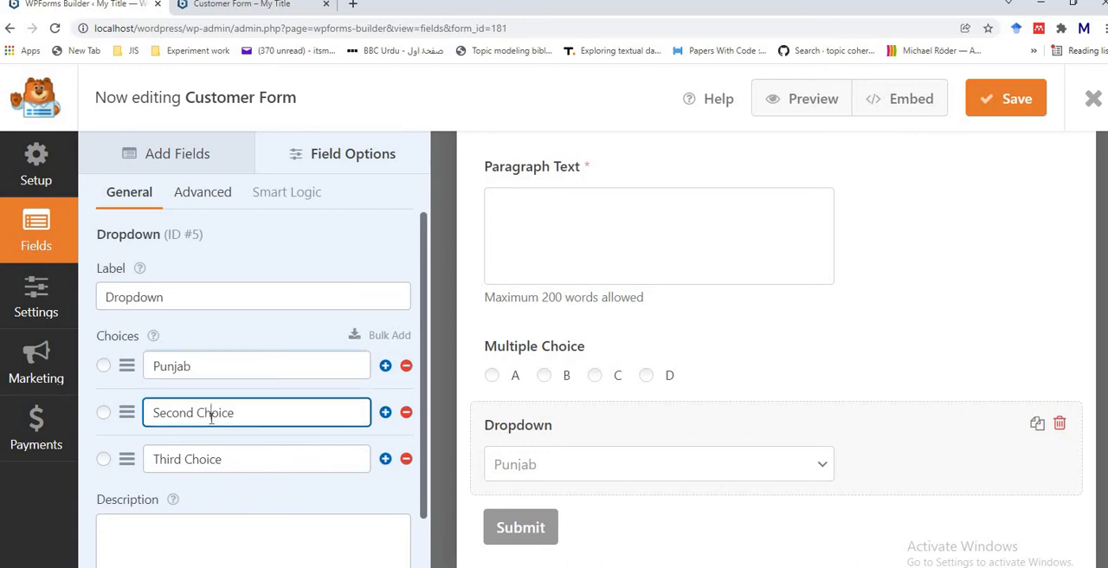
key(BackSpace)
key(BackSpace)
key(BackSpace)
key(BackSpace)
key(BackSpace)
key(BackSpace)
key(BackSpace)
key(BackSpace)
key(BackSpace)
key(Delete)
key(Delete)
key(Delete)
key(Delete)
text(KPK)
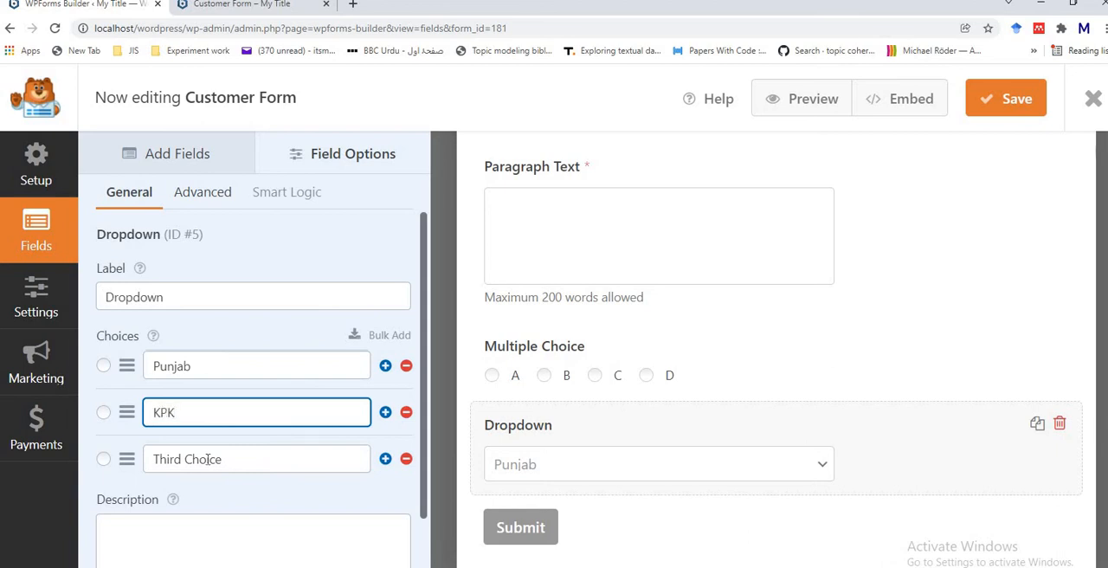
Step: Rename the Dropdown field's third choice to SINDH
click(230, 460)
key(BackSpace)
key(BackSpace)
key(BackSpace)
key(BackSpace)
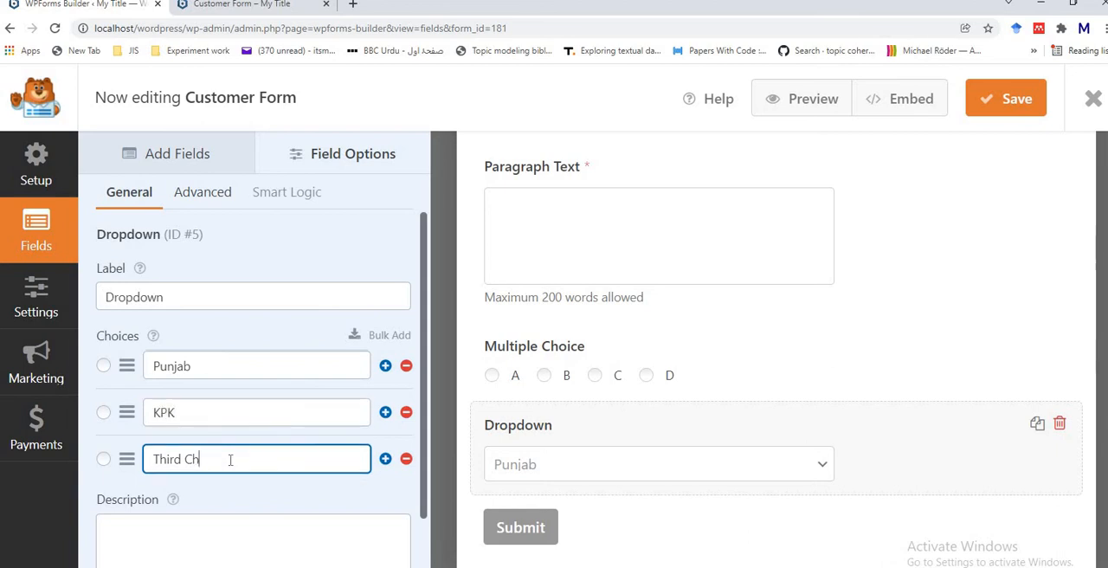
key(BackSpace)
key(BackSpace)
key(BackSpace)
key(BackSpace)
key(BackSpace)
key(BackSpace)
key(BackSpace)
key(BackSpace)
text(SINDH)
Step: Rewrite the Dropdown field's first choice in capitals as PUNJAB
click(207, 367)
key(BackSpace)
key(BackSpace)
key(BackSpace)
key(BackSpace)
key(BackSpace)
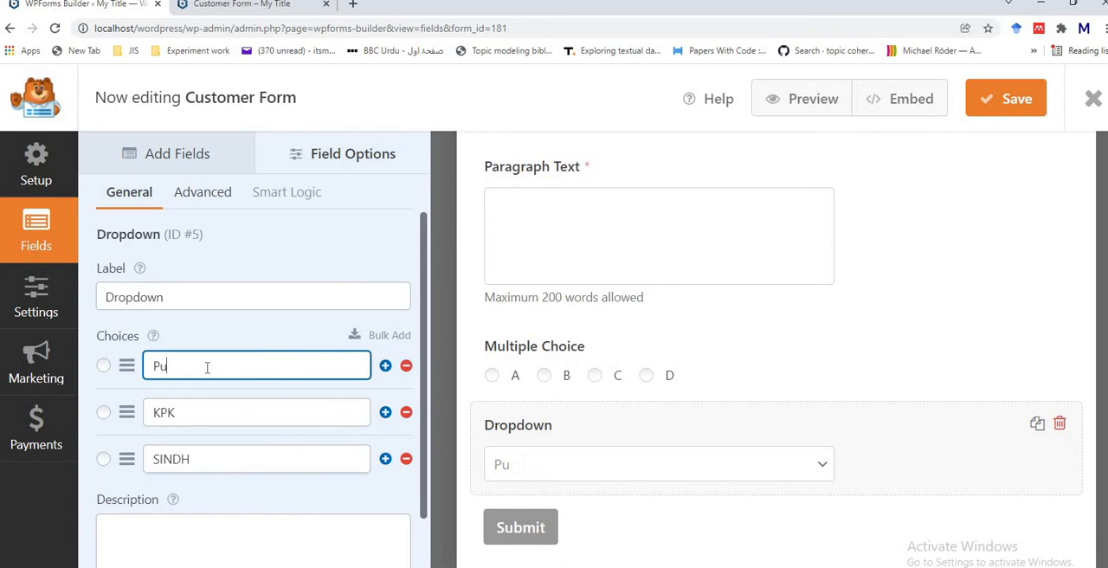
text(UNJAB)
Step: Review the Dropdown field's remaining general options and its advanced options, including the available styles
drag(428, 467, 432, 547)
scroll(432, 547, down, 1)
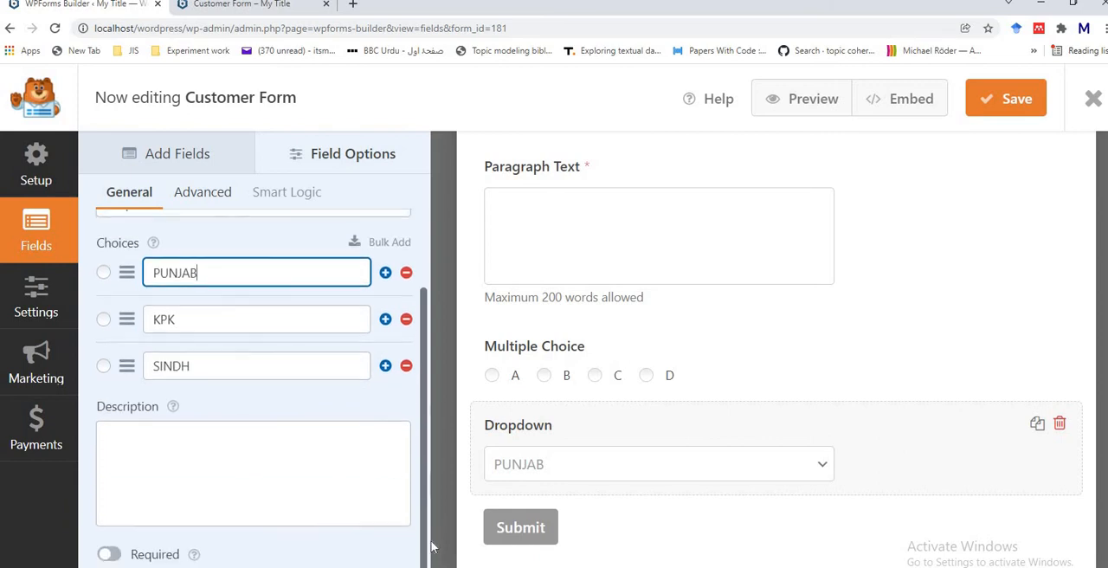
scroll(412, 459, up, 2)
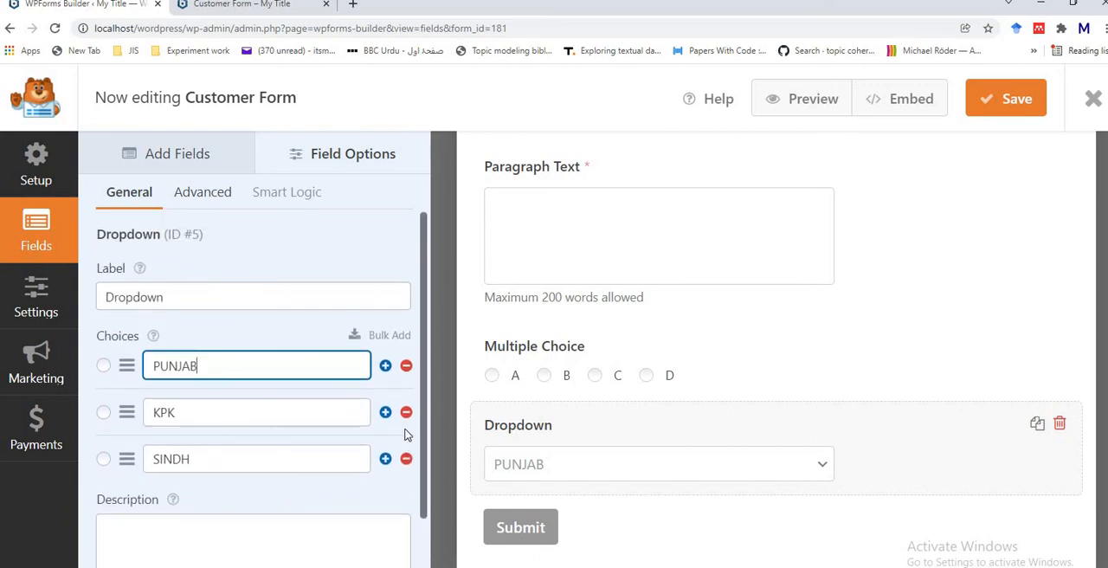
click(200, 194)
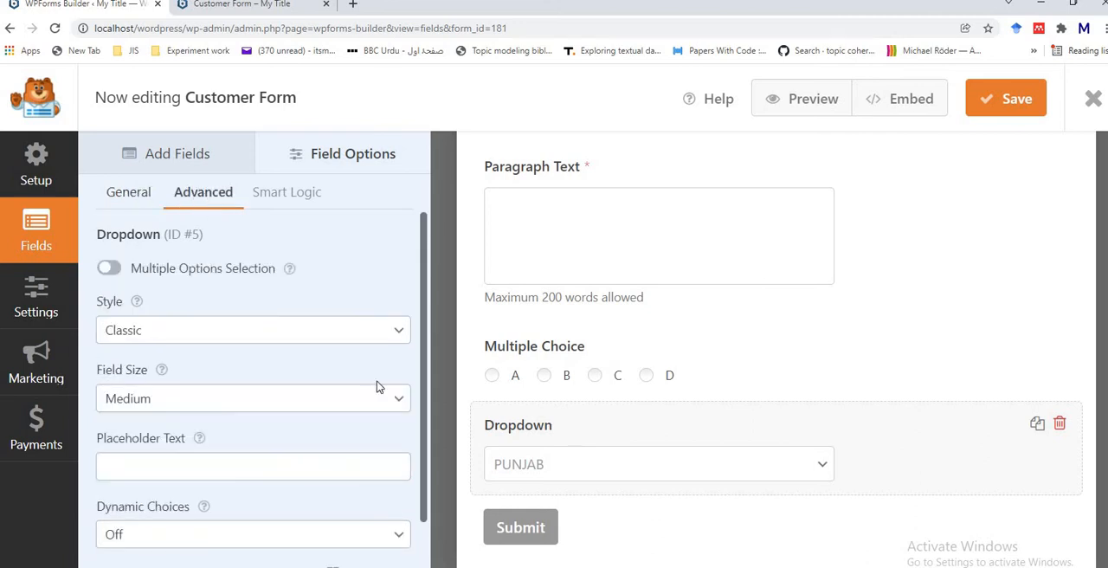
click(374, 334)
click(374, 334)
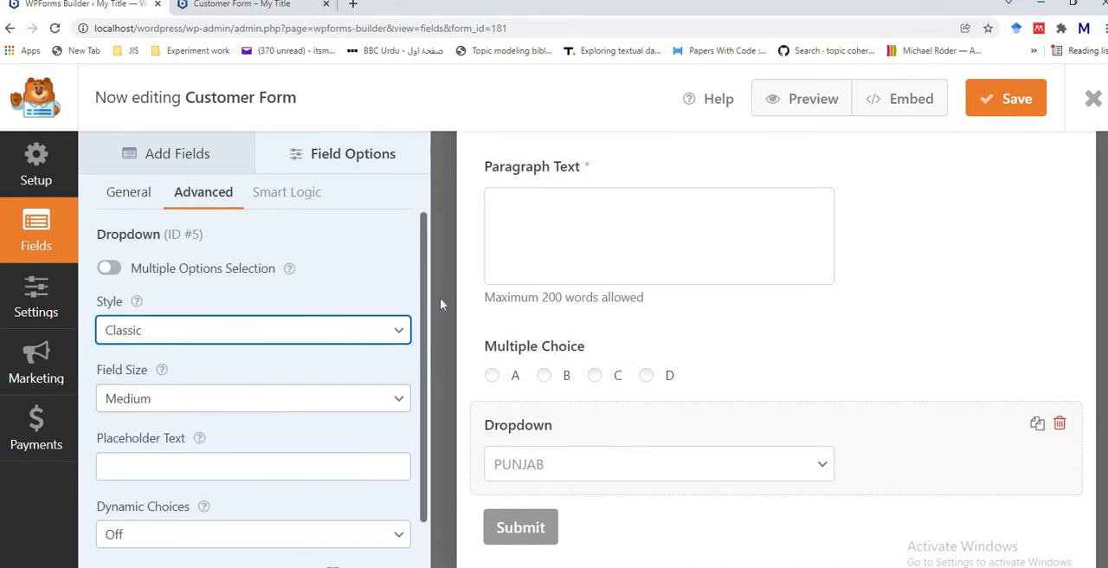
drag(426, 294, 434, 361)
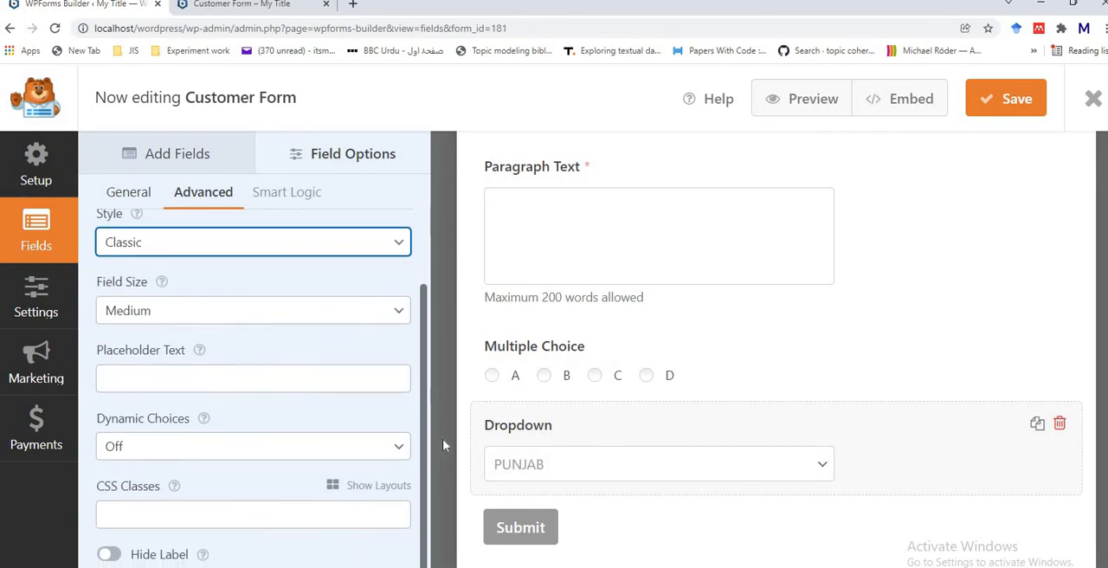
scroll(419, 329, up, 1)
scroll(419, 329, down, 1)
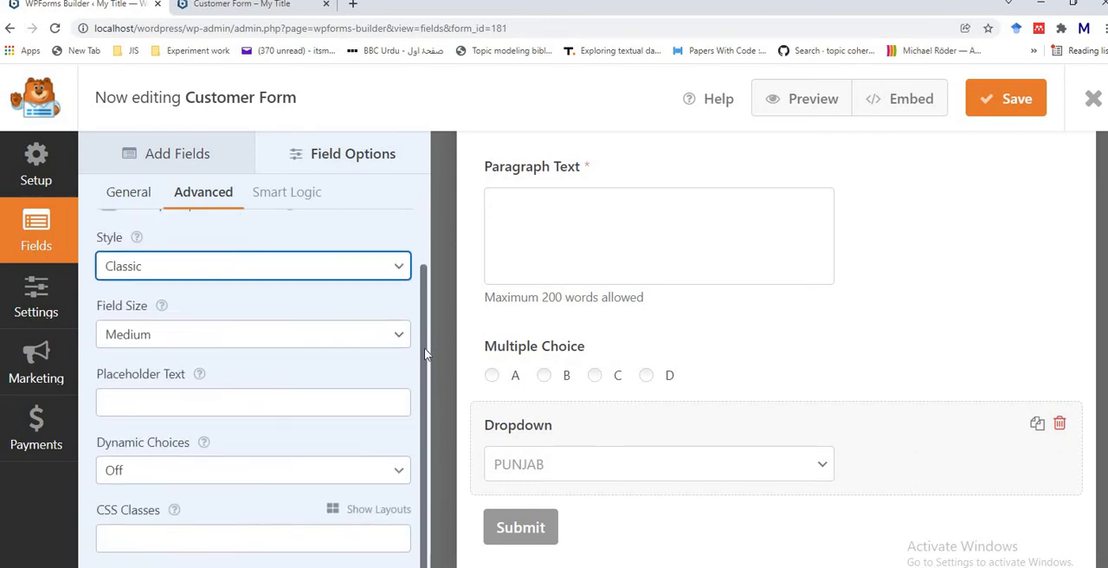
Step: Set the Dropdown field's placeholder text to "Select Province" and save the form
click(227, 399)
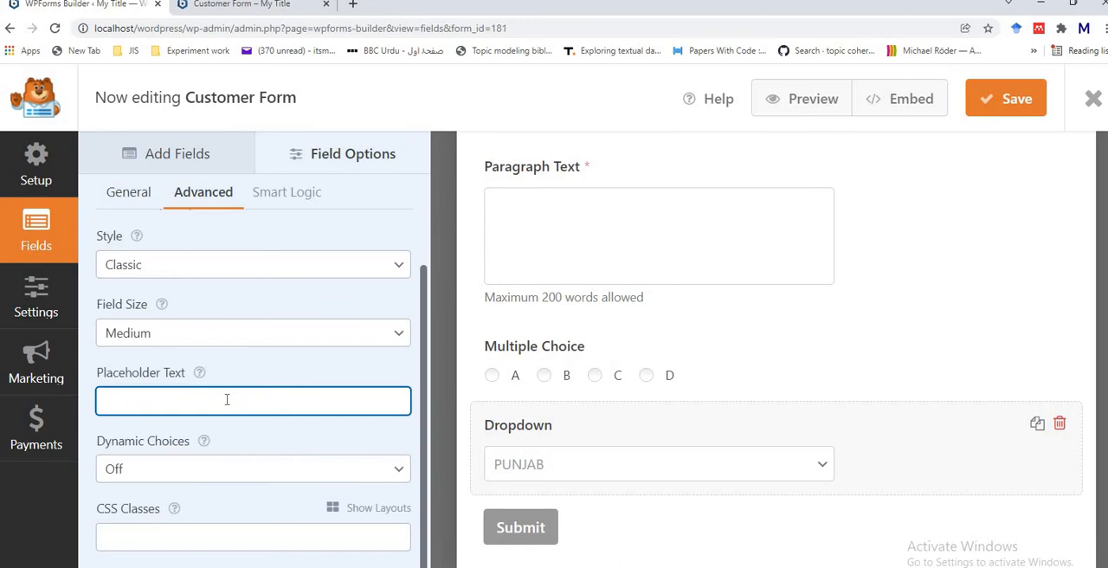
text(Select Prov)
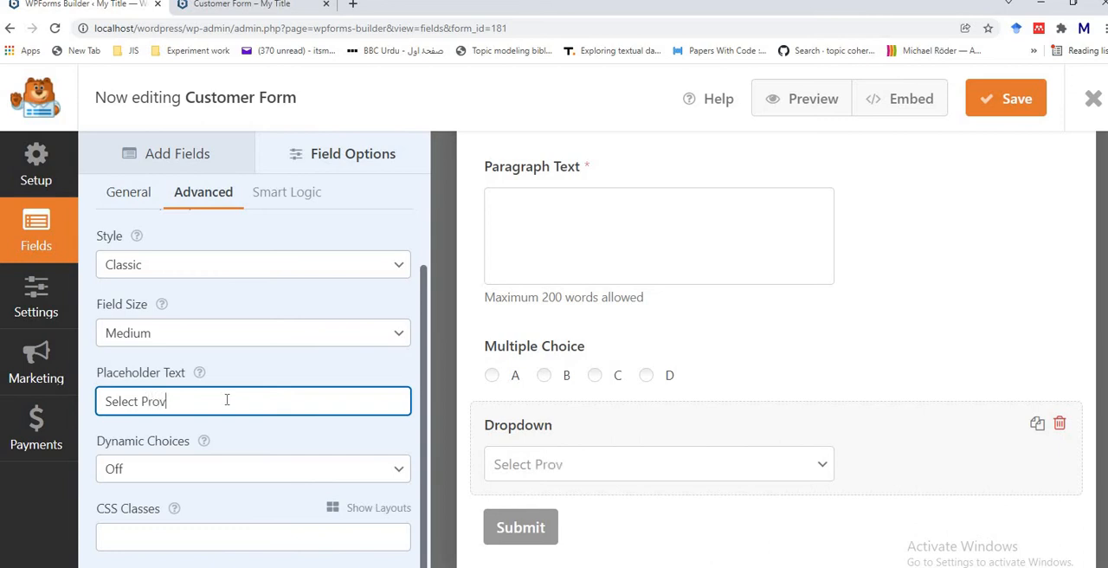
text(ince)
click(1020, 102)
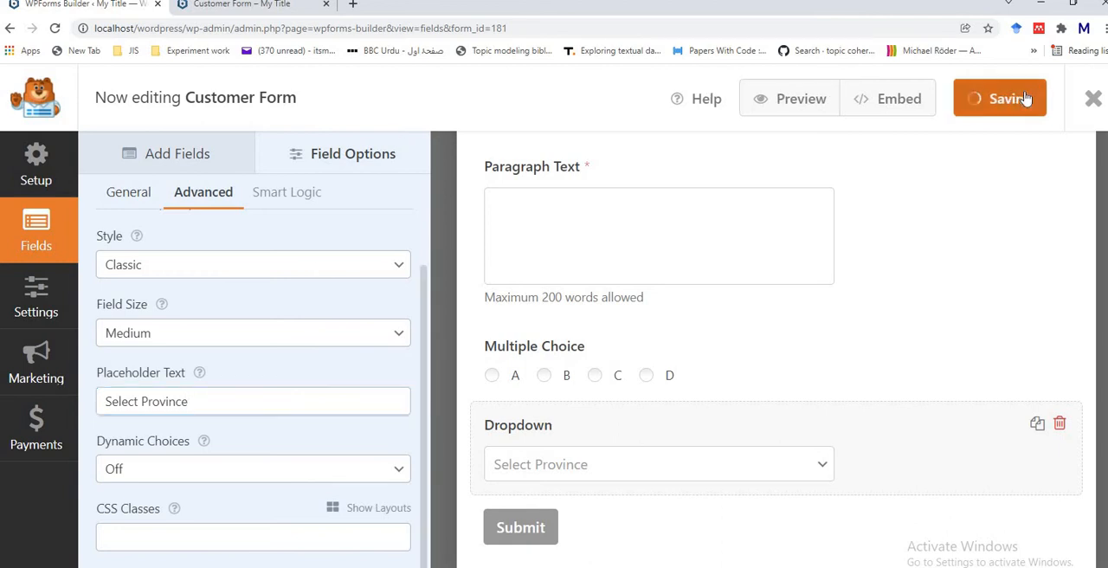
Step: Reload the form preview and test the Dropdown field by choosing KPK from its list
click(219, 12)
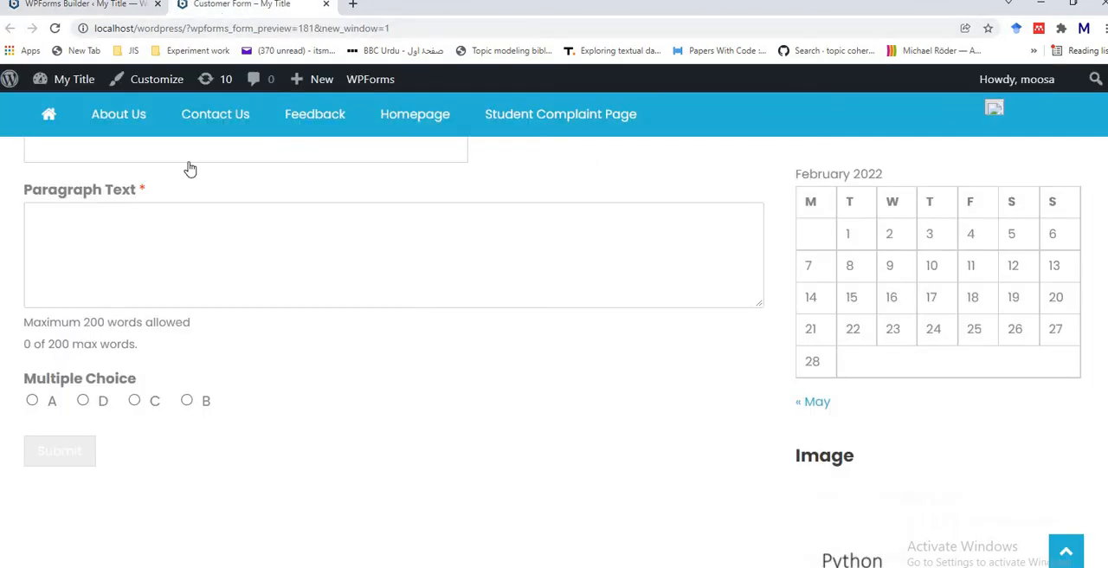
click(55, 29)
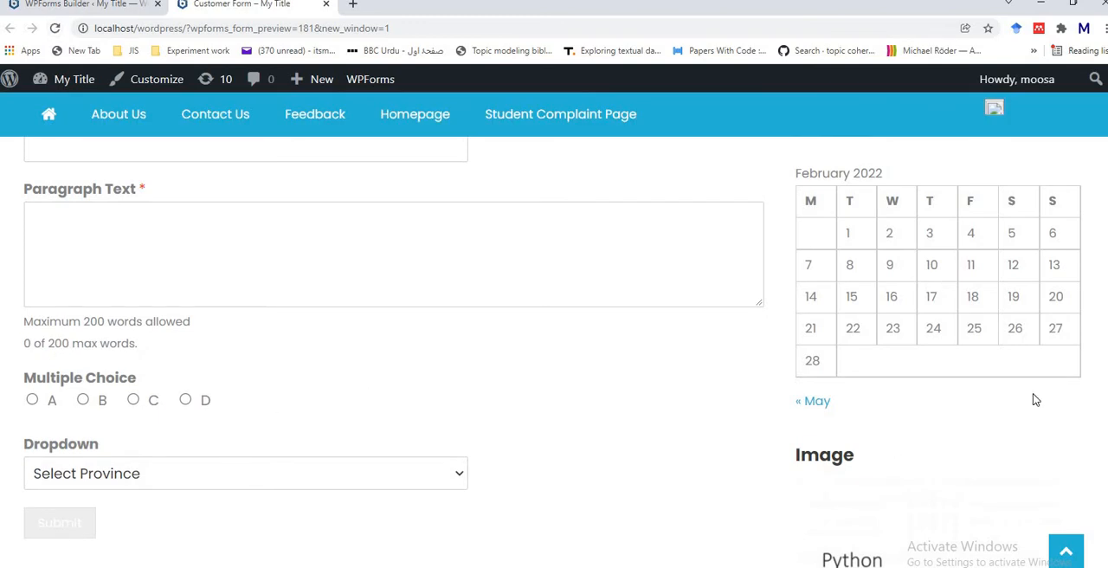
scroll(554, 346, down, 2)
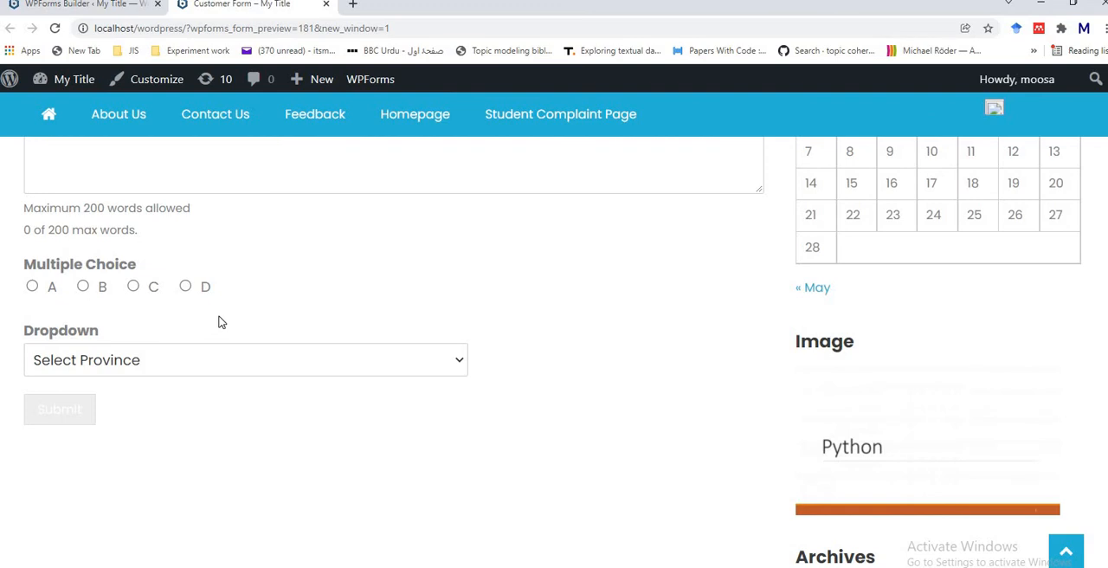
click(448, 366)
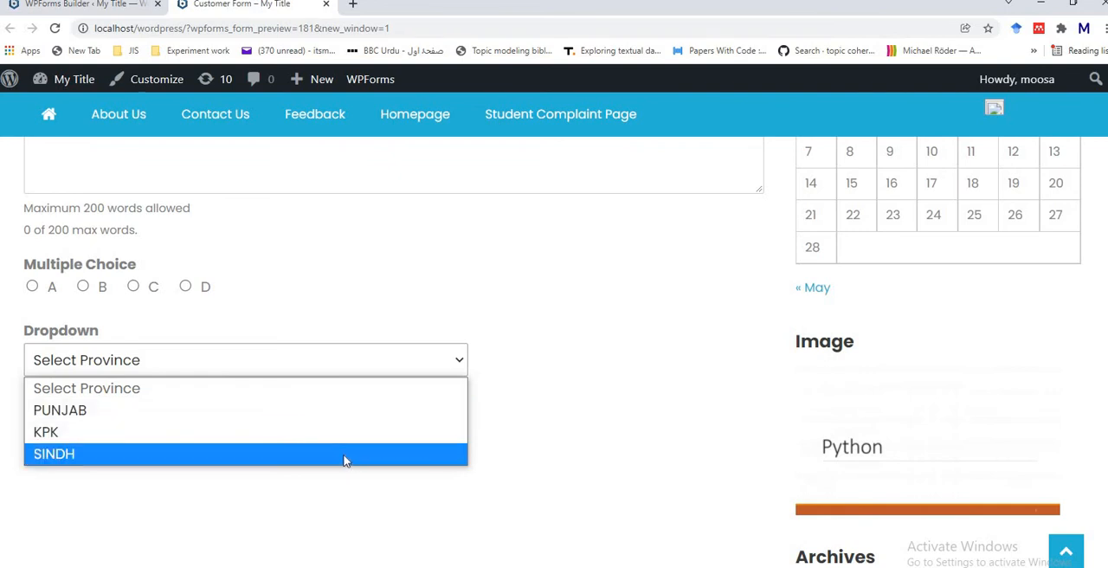
click(349, 428)
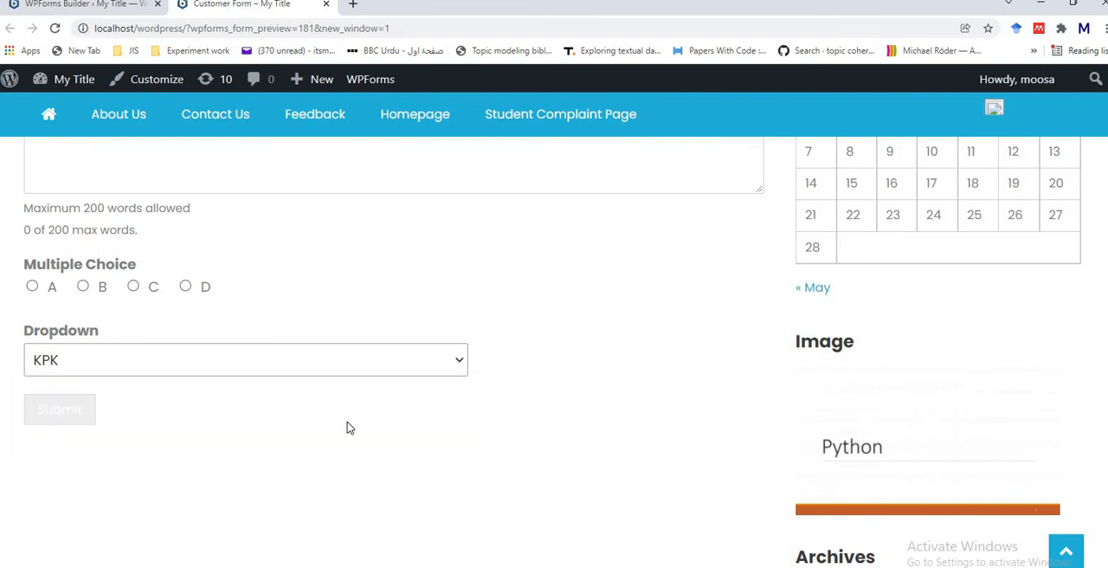
Step: Back in the form builder, add a Checkboxes field from the standard fields below the Dropdown field
click(119, 13)
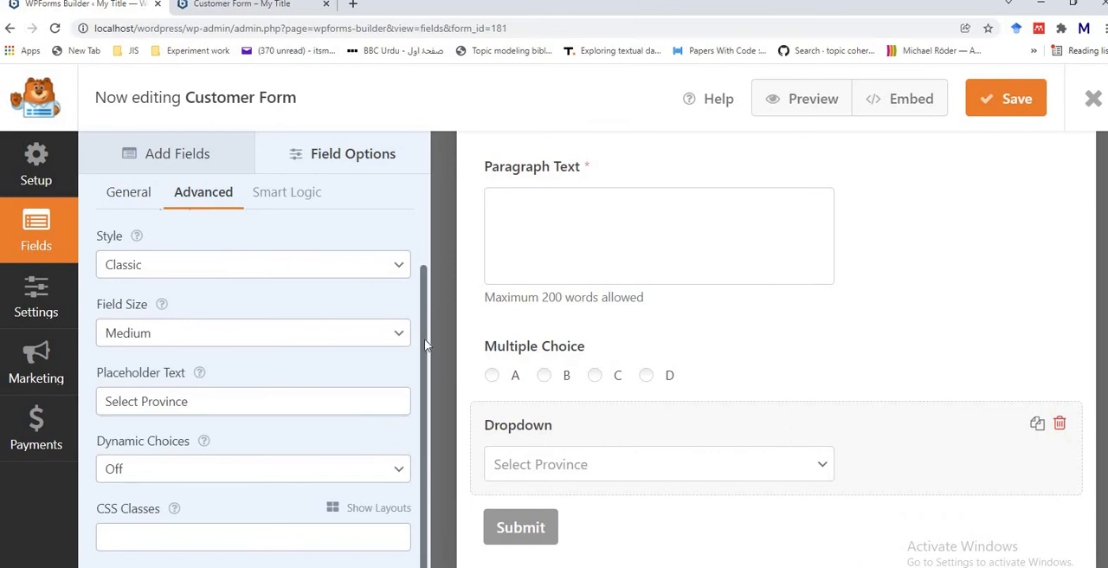
drag(424, 344, 422, 303)
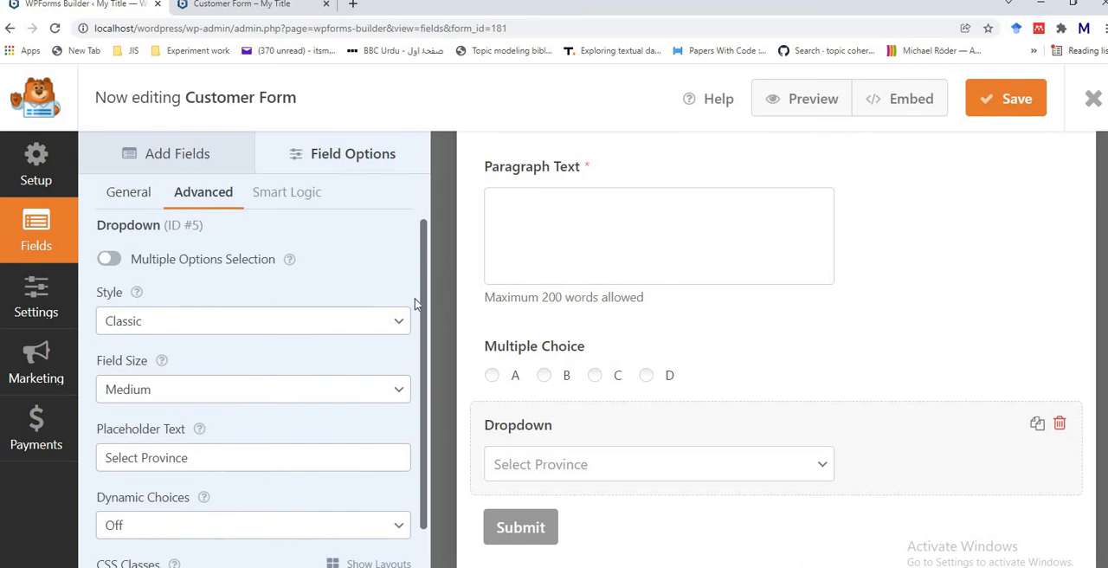
scroll(415, 303, down, 2)
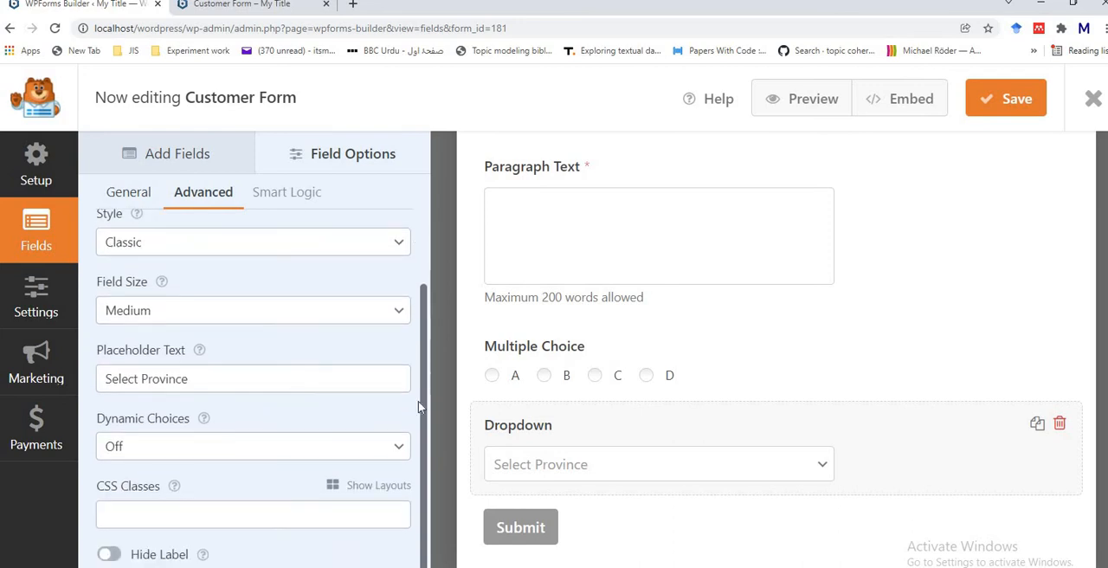
scroll(413, 294, up, 1)
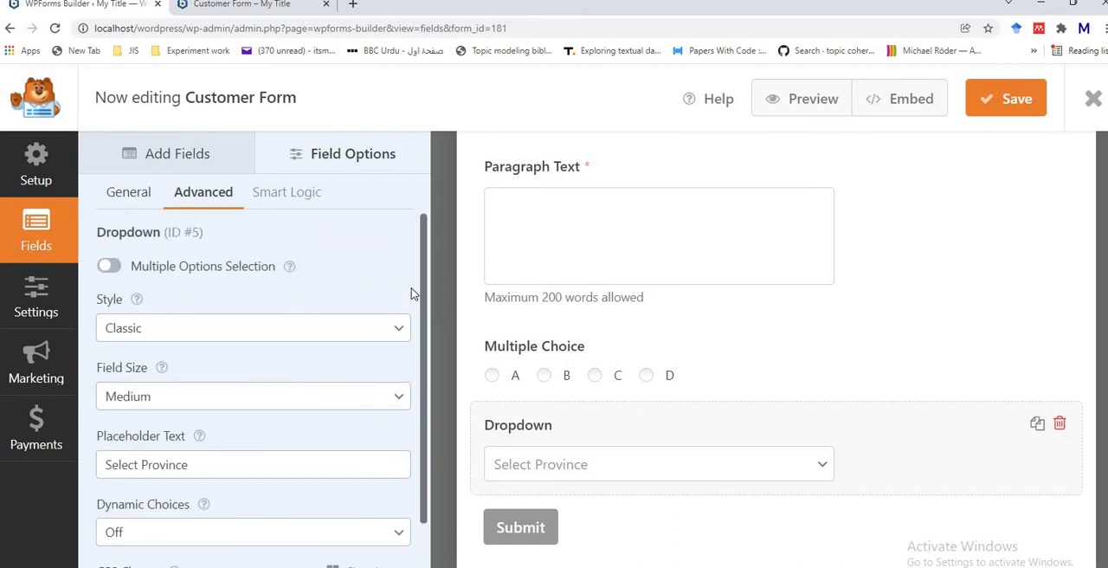
click(169, 154)
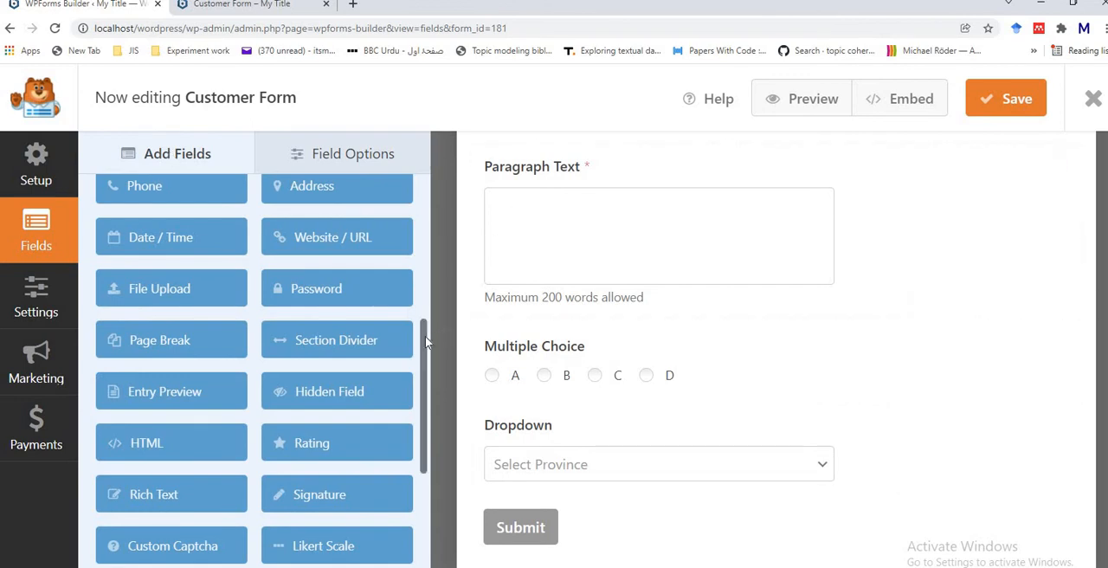
scroll(411, 252, up, 5)
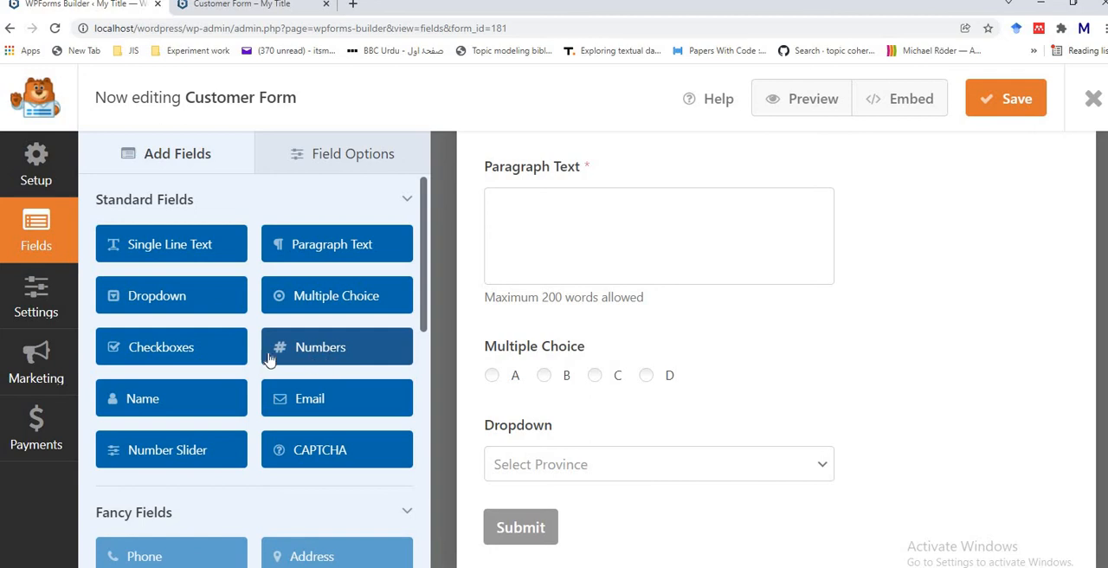
click(171, 346)
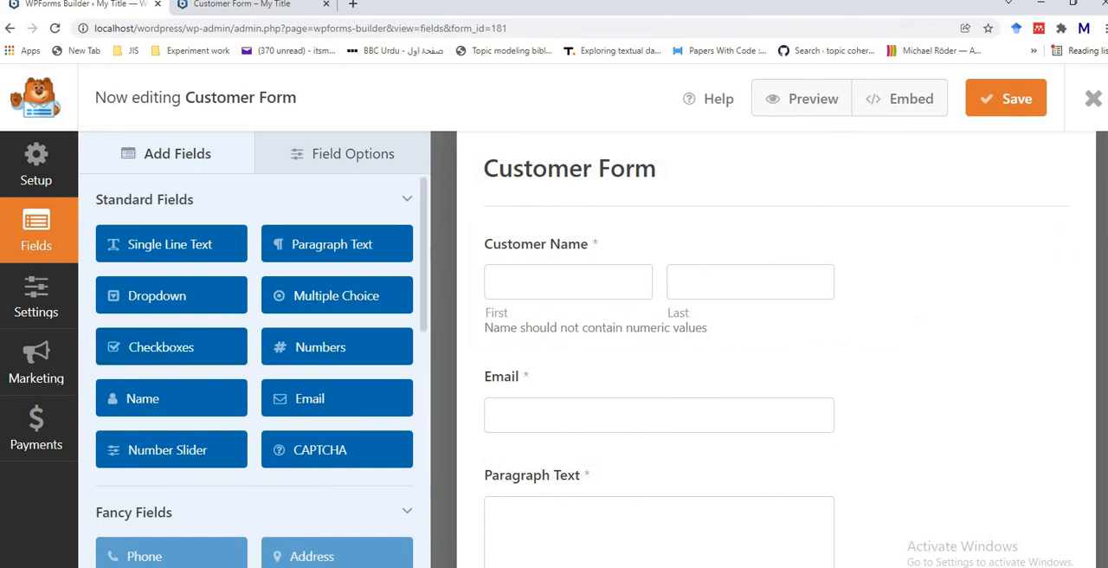
scroll(644, 542, down, 5)
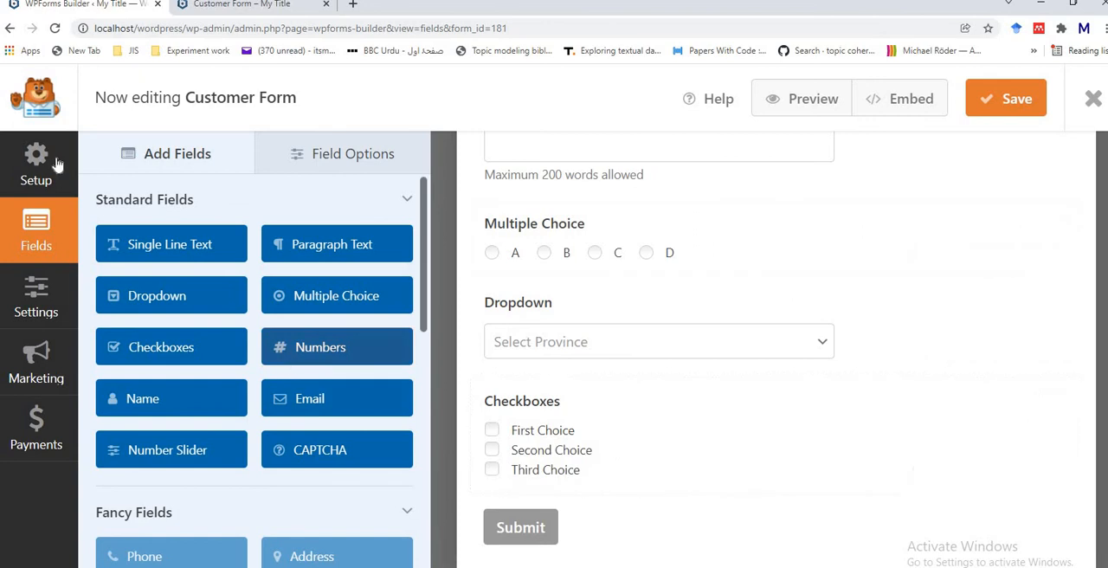
Step: Open the Checkboxes field's options, review its general and advanced settings, and look over the whole form
click(631, 462)
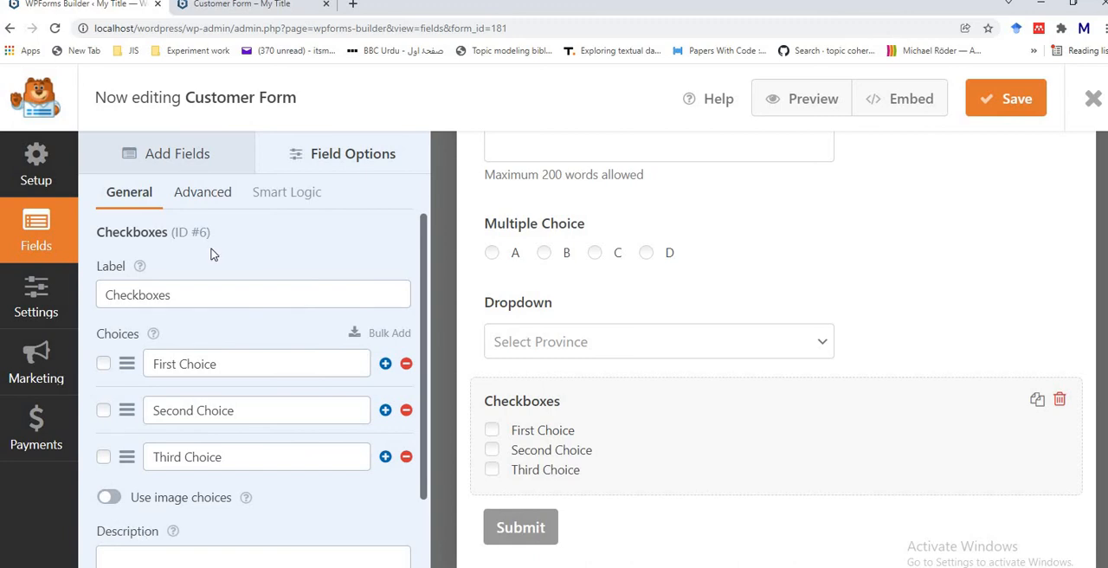
click(193, 197)
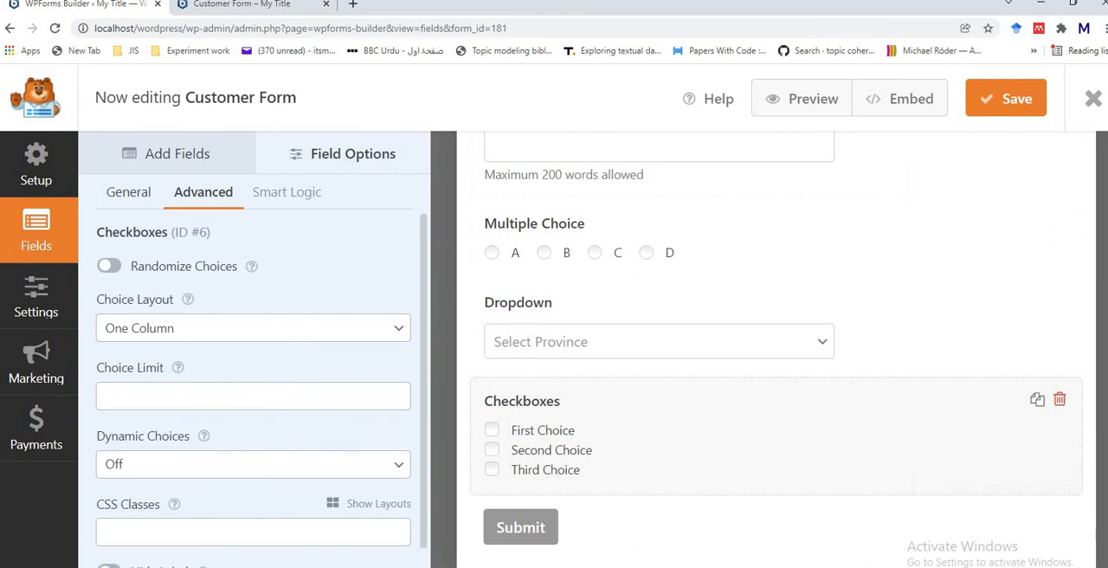
scroll(1099, 166, up, 7)
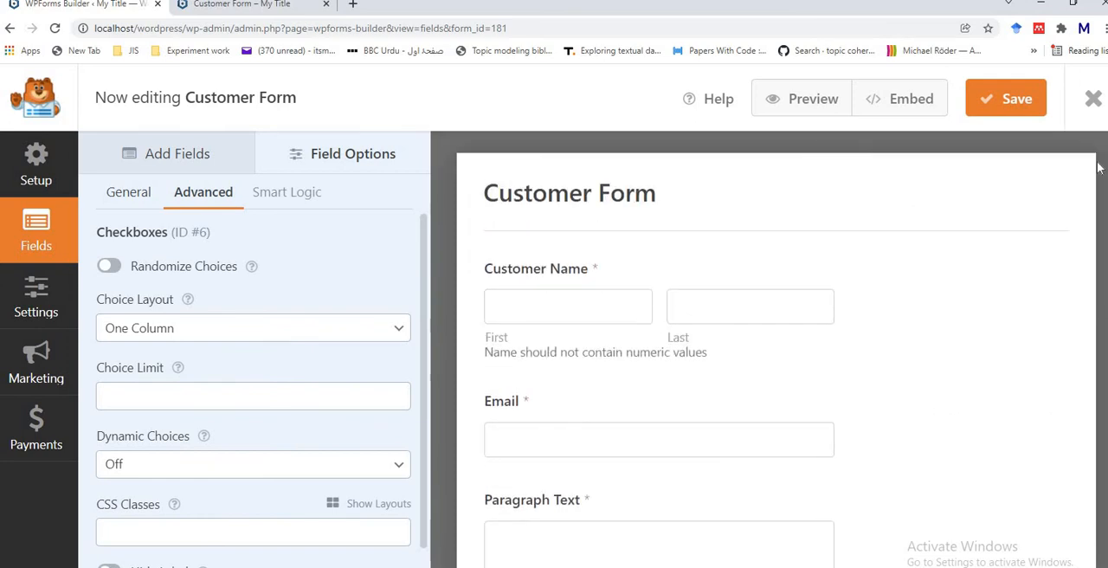
scroll(1099, 167, down, 3)
scroll(777, 351, down, 7)
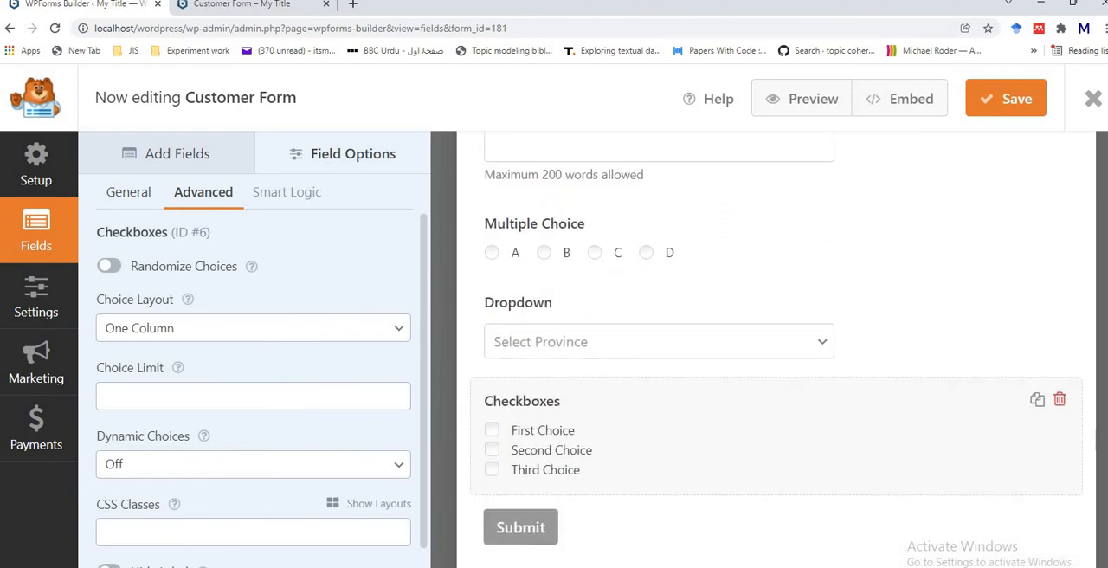
scroll(1081, 147, up, 10)
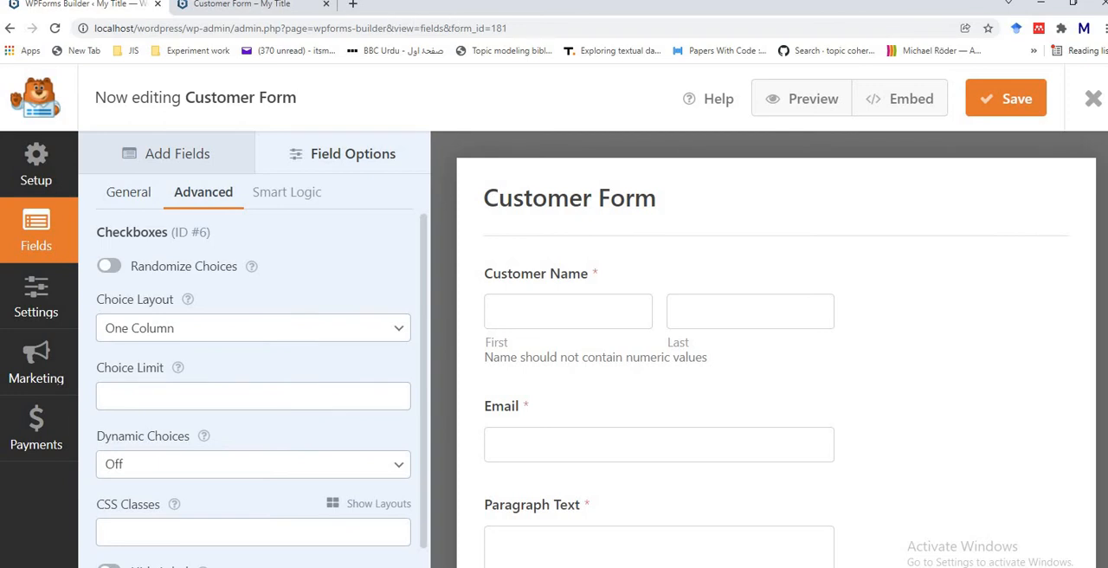
Step: Leave the form builder, return to the WordPress dashboard and open the list of all pages
click(9, 31)
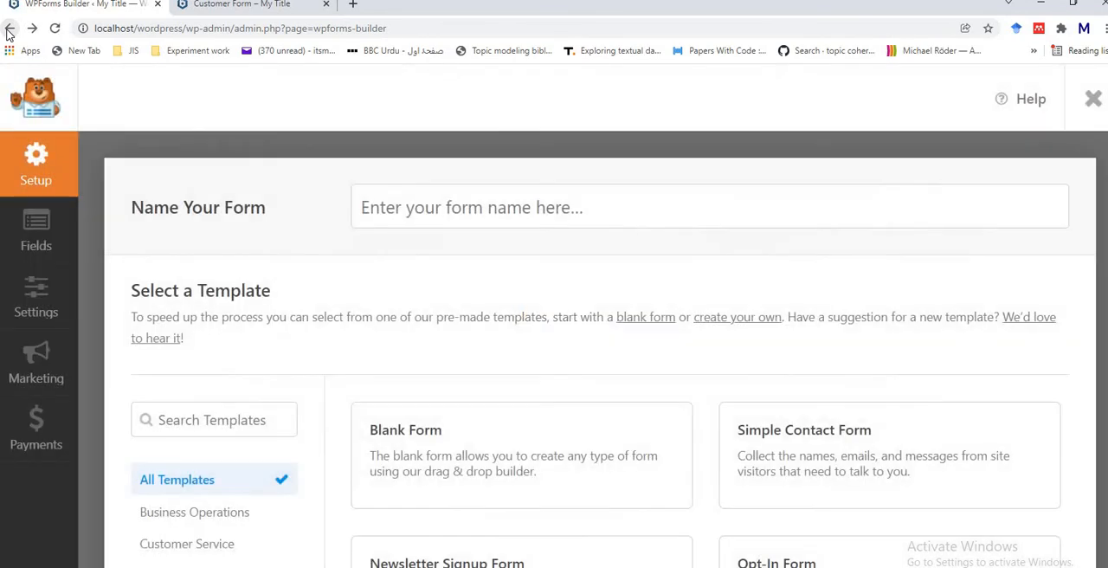
click(8, 31)
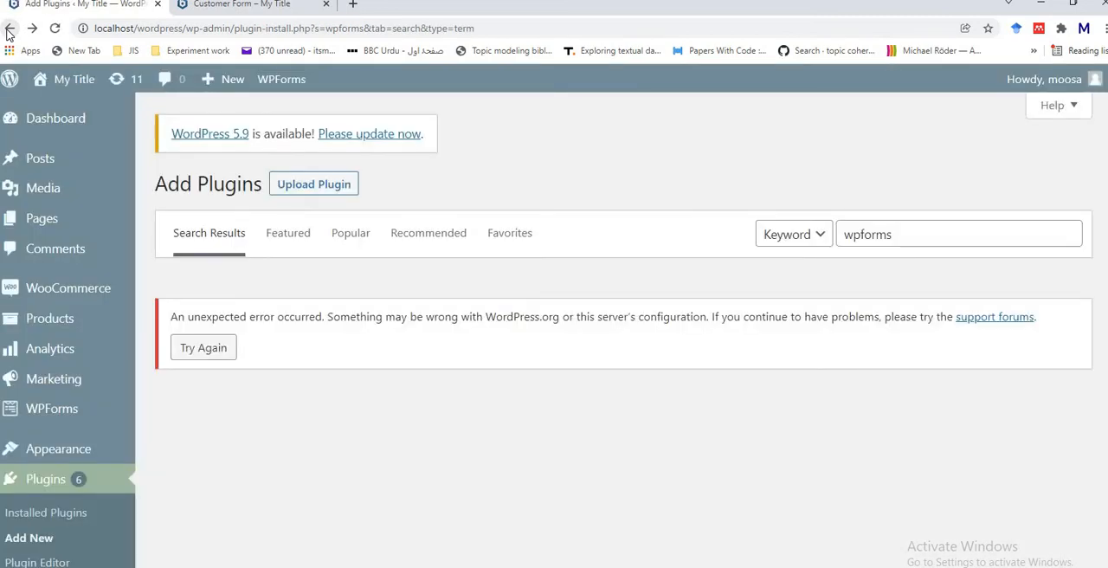
click(52, 116)
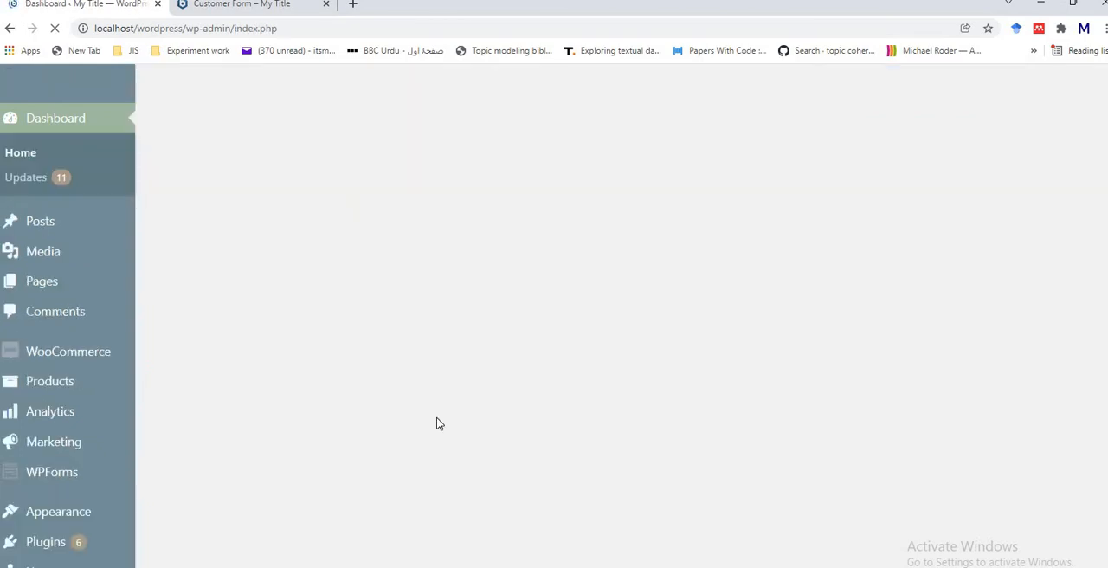
scroll(437, 423, down, 6)
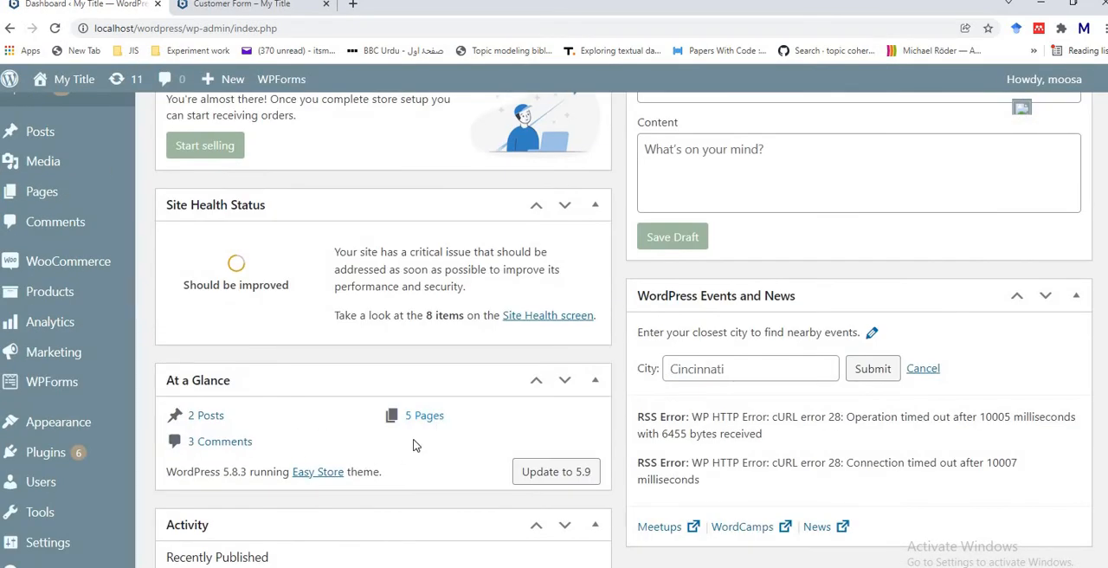
click(429, 423)
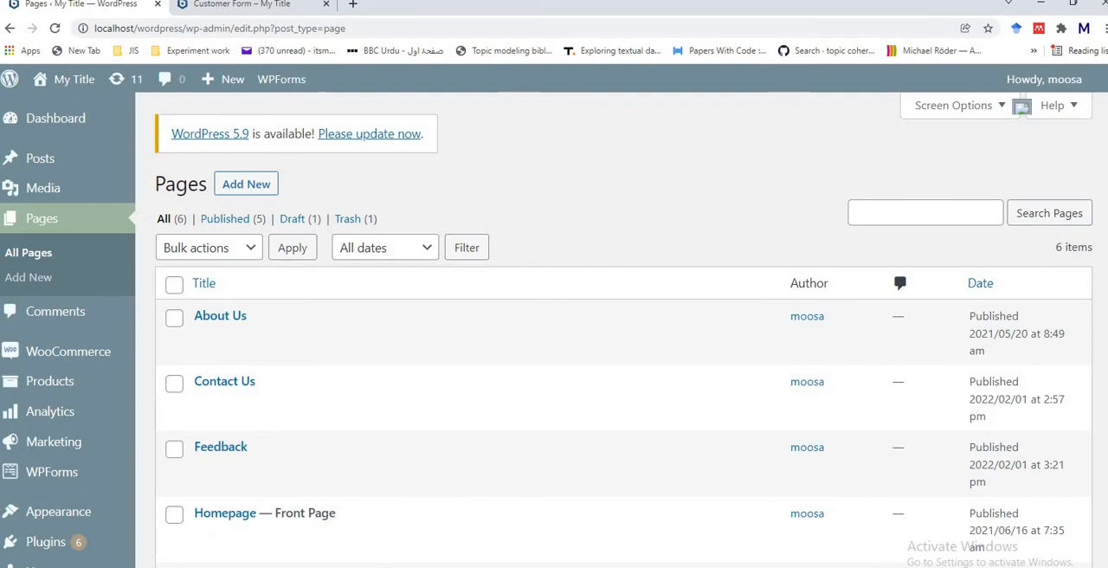
scroll(1095, 324, down, 2)
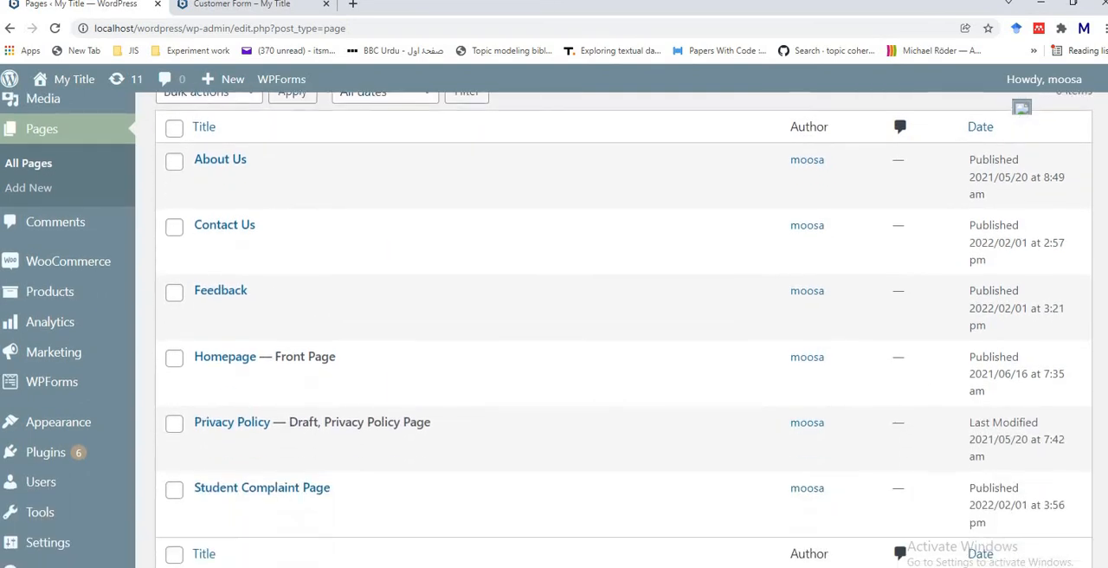
scroll(1095, 325, up, 2)
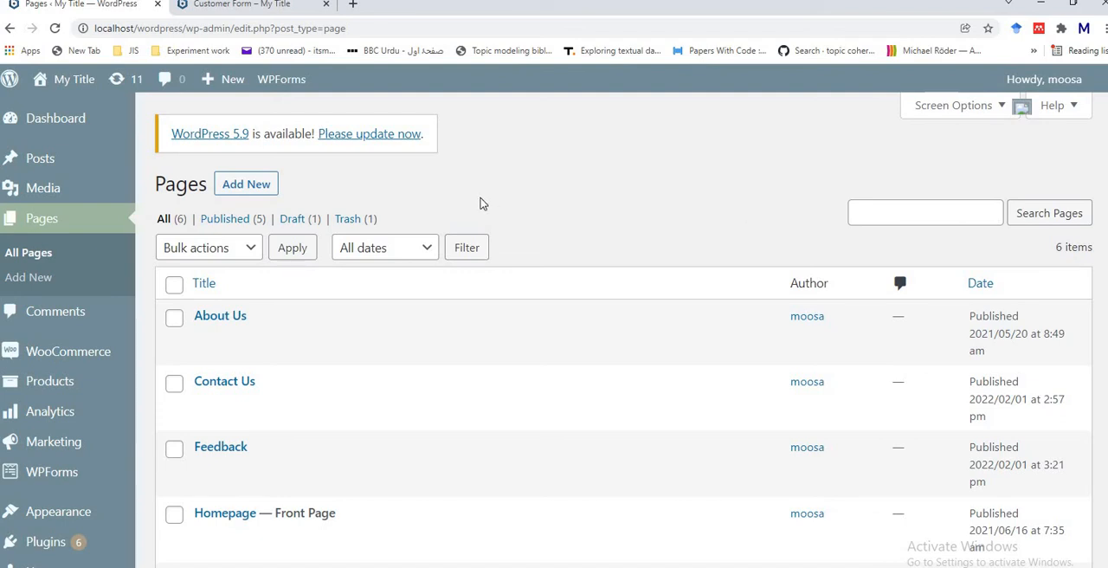
Step: Add a new page and title it "Customer Feedback"
click(259, 191)
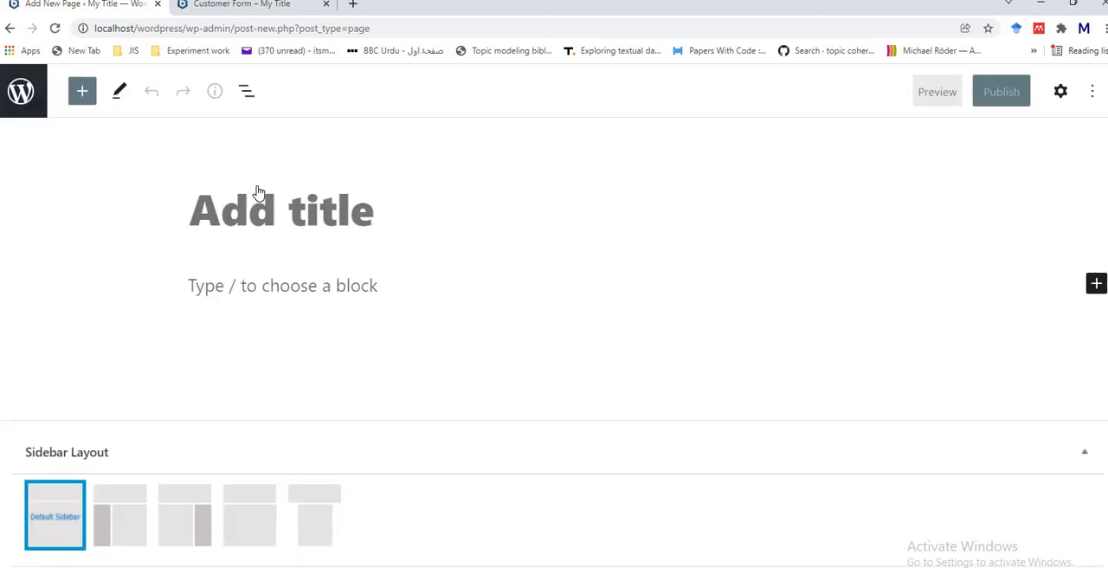
text(C)
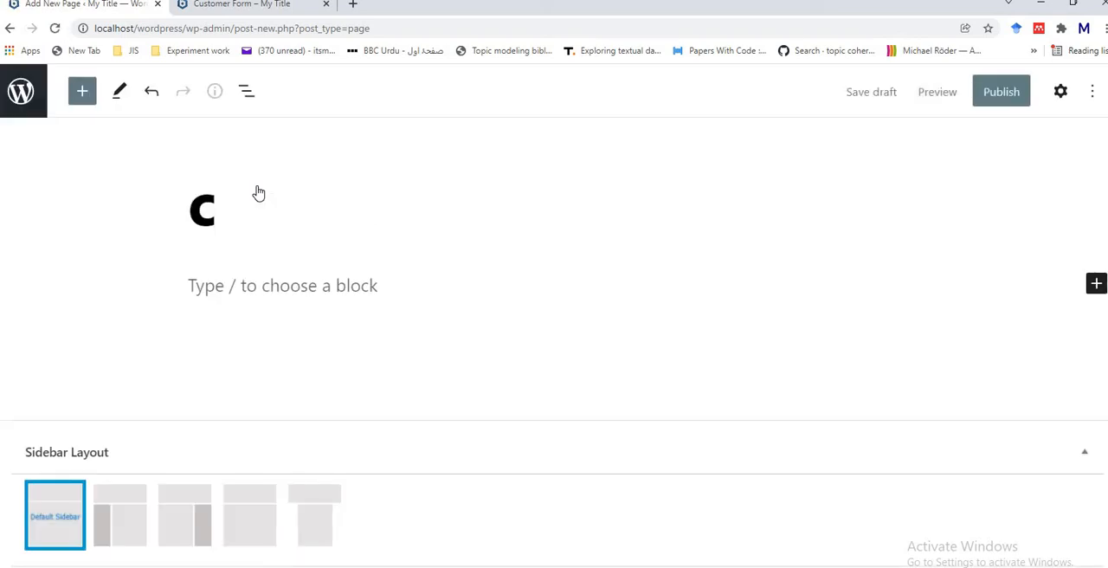
text(ustomer )
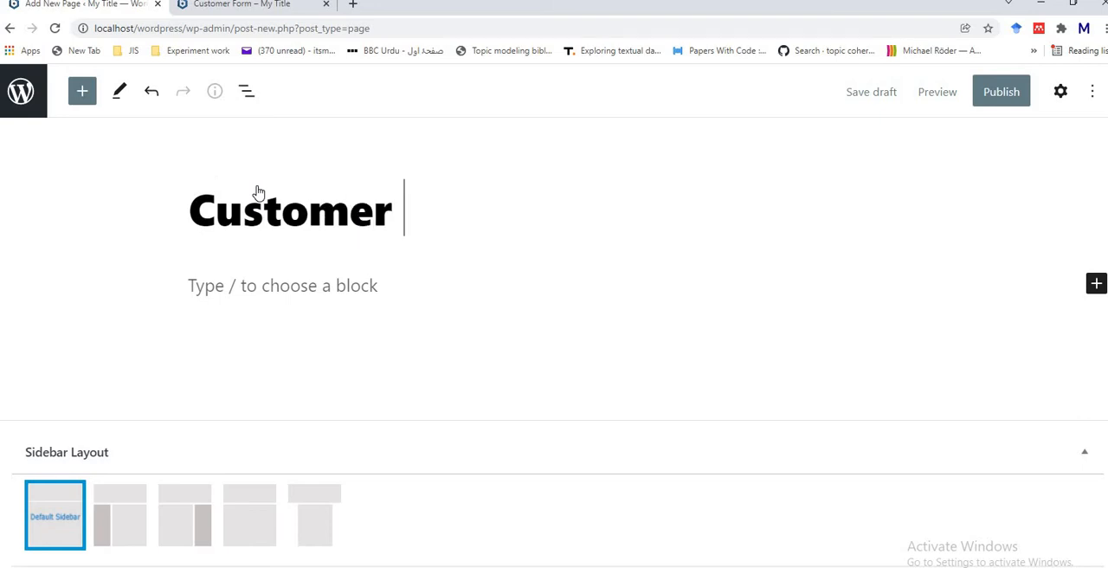
text(Feed)
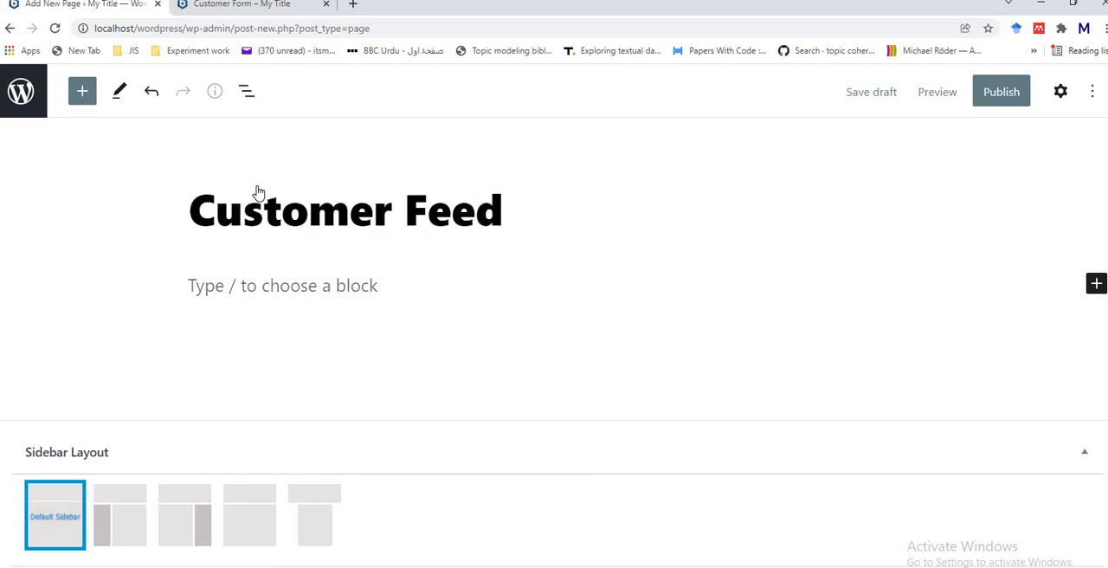
text(back)
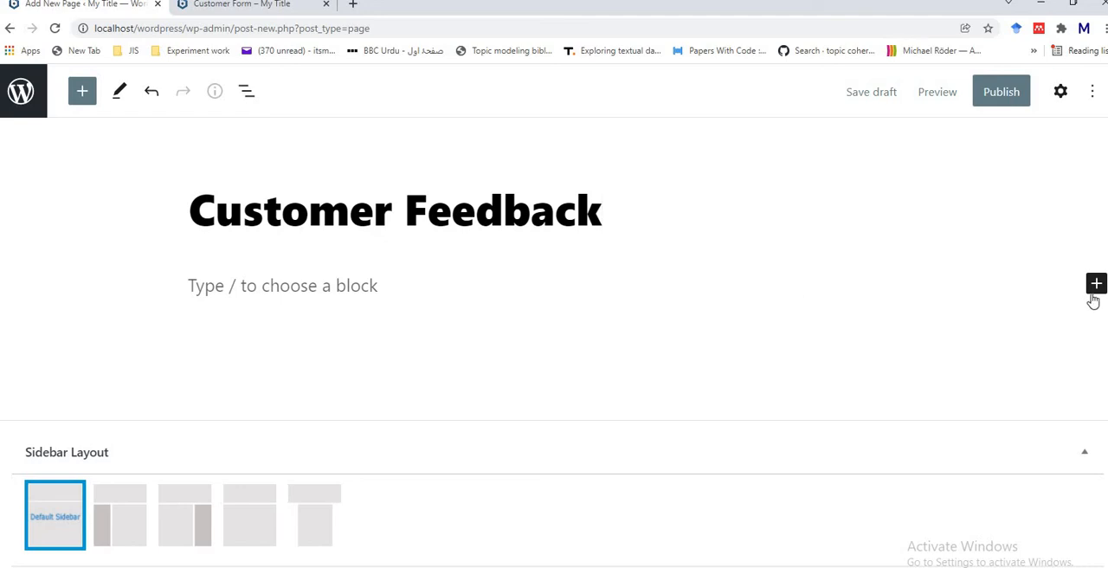
Step: Insert a WPForms block below the page title and select Customer Form as its form
click(1094, 292)
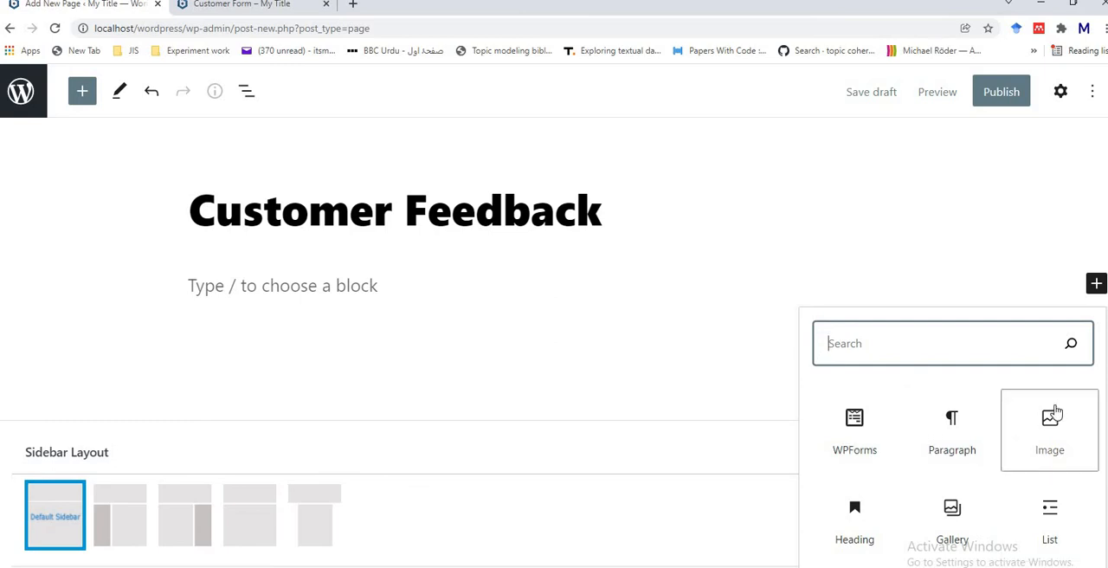
click(871, 429)
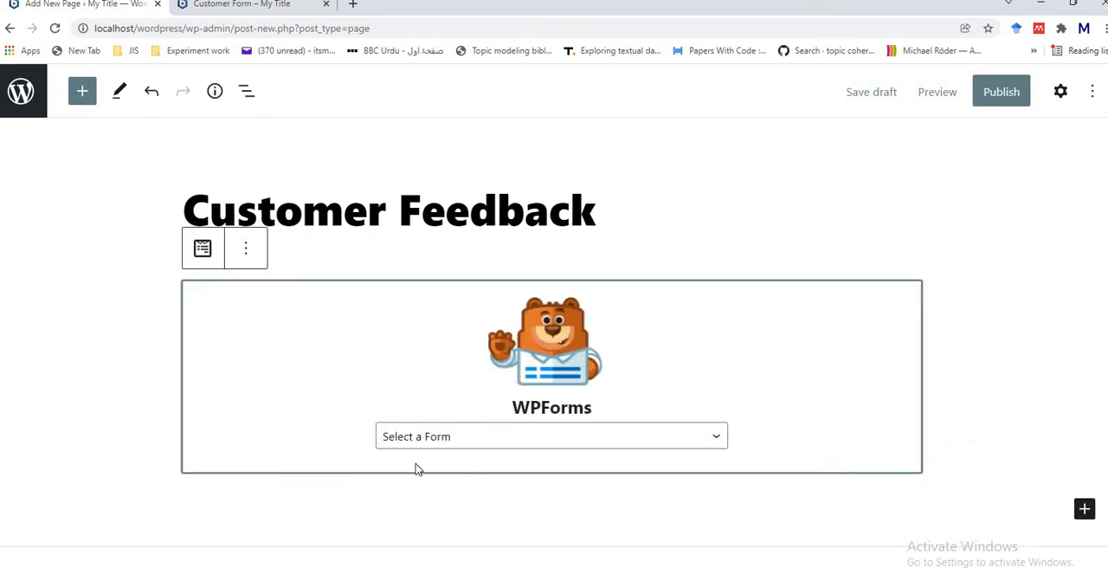
click(716, 440)
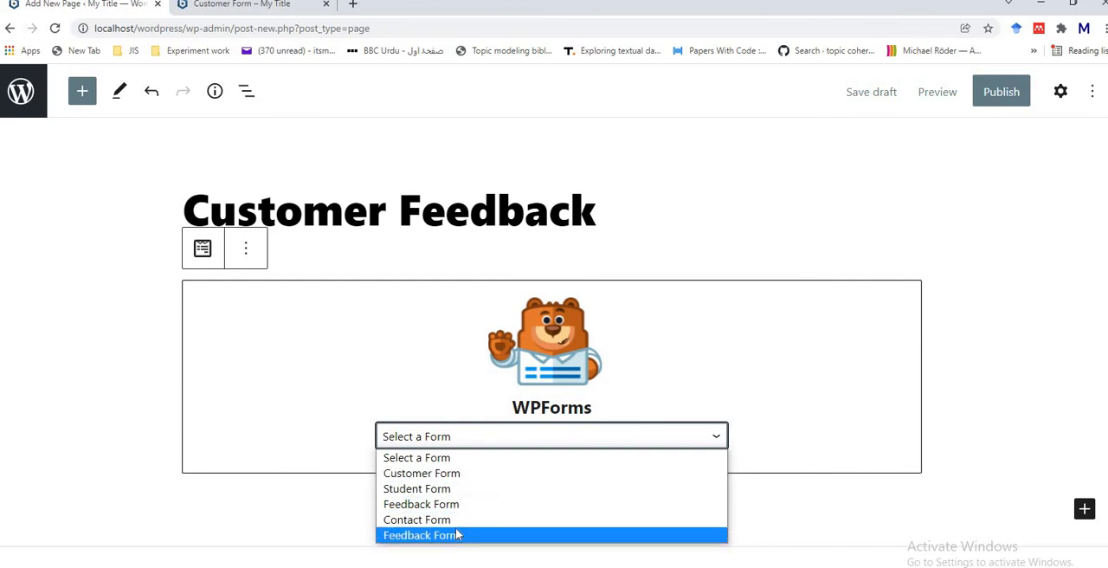
click(455, 478)
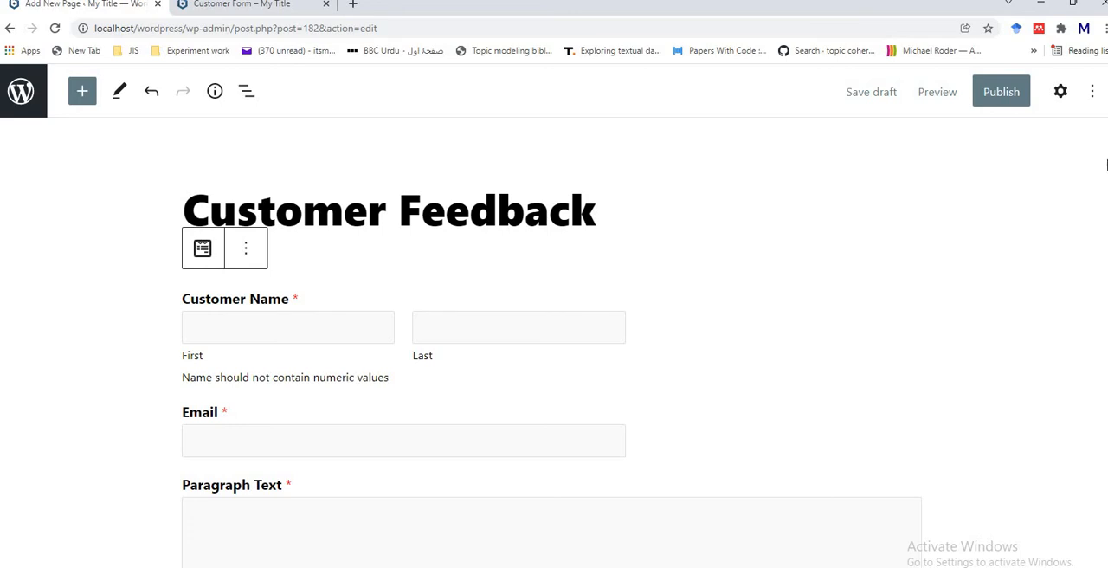
Step: Check the embedded Customer Form from top to bottom and publish the Customer Feedback page
scroll(554, 346, down, 3)
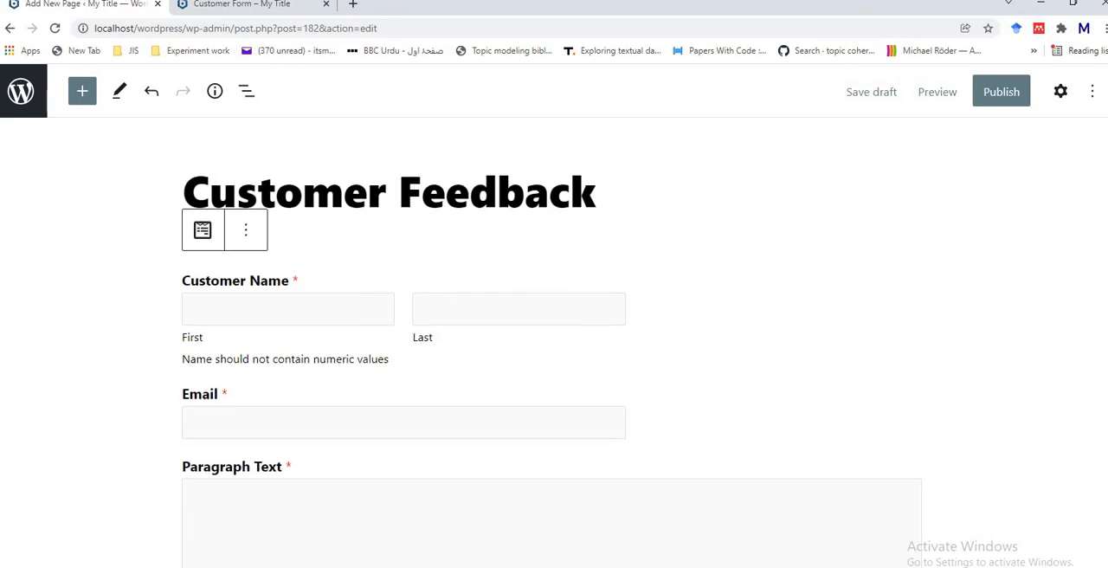
scroll(554, 347, down, 3)
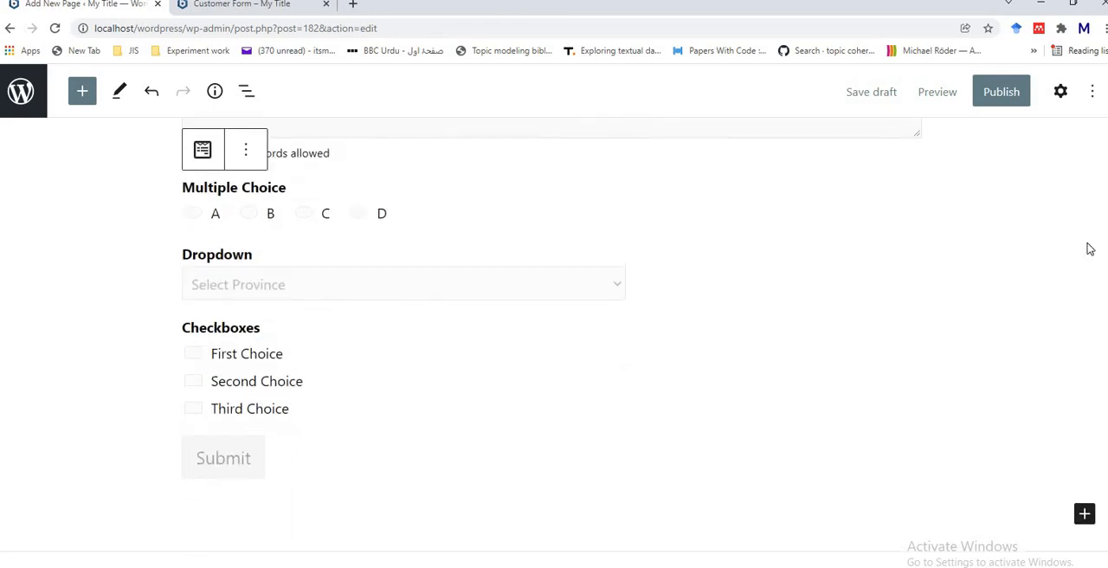
scroll(1088, 247, up, 4)
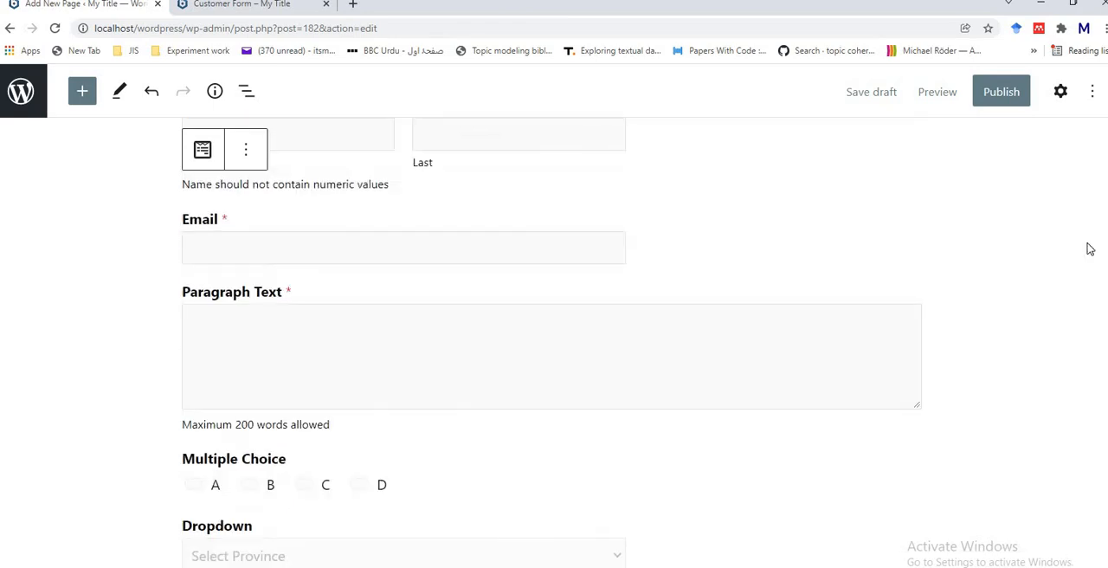
click(1006, 94)
click(970, 92)
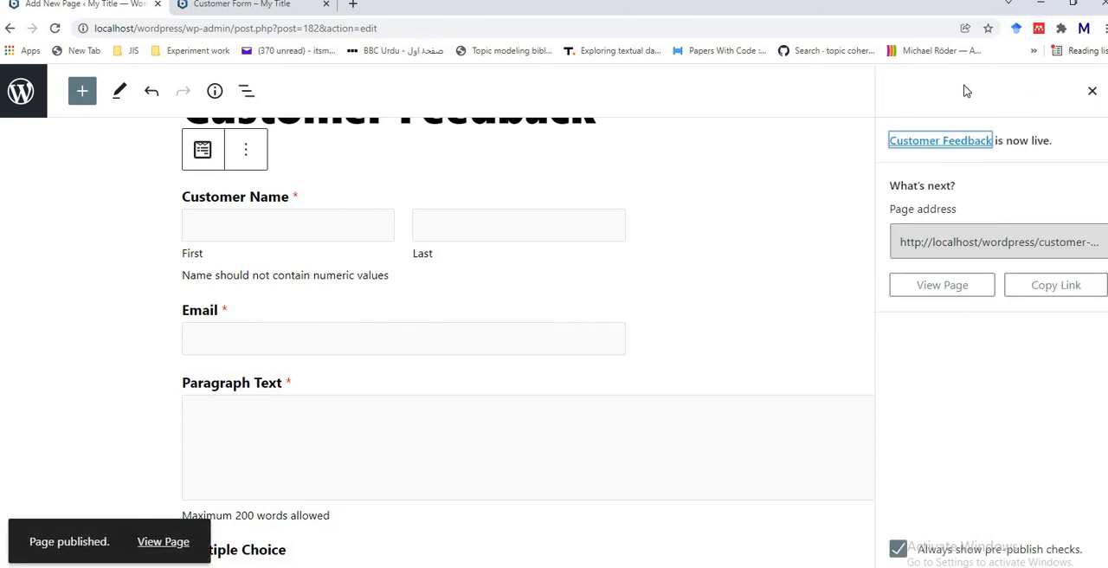
Step: View the published Customer Feedback page on the site and look over all fields of its form
click(166, 544)
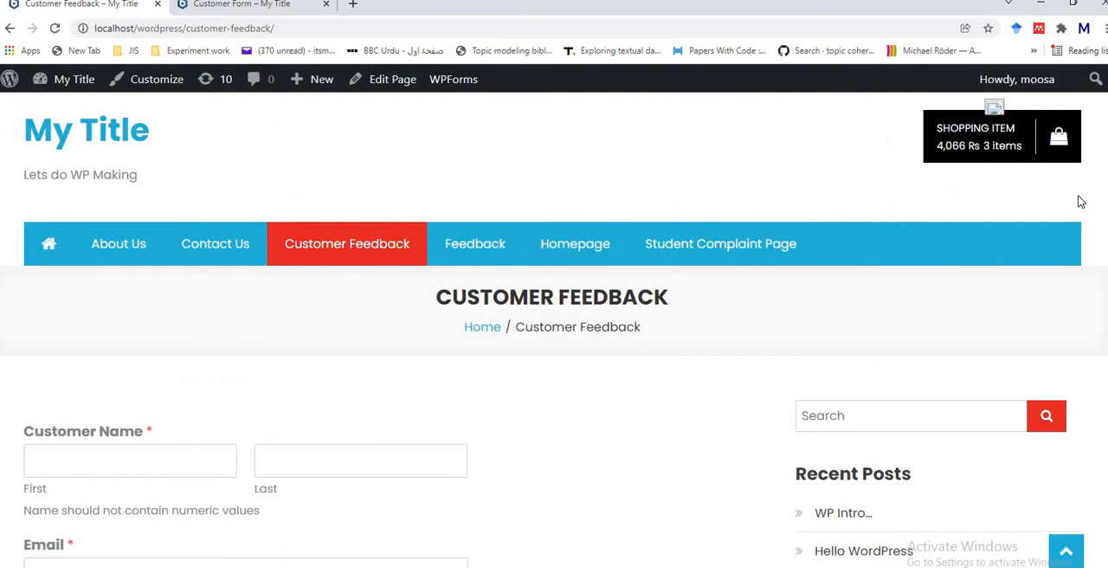
scroll(554, 329, down, 2)
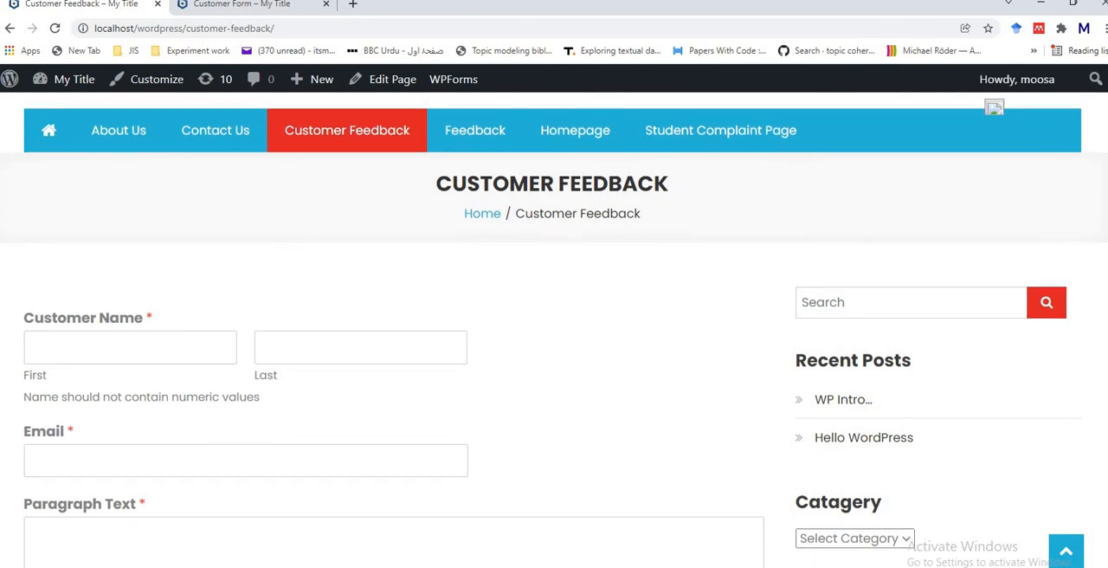
scroll(554, 346, down, 2)
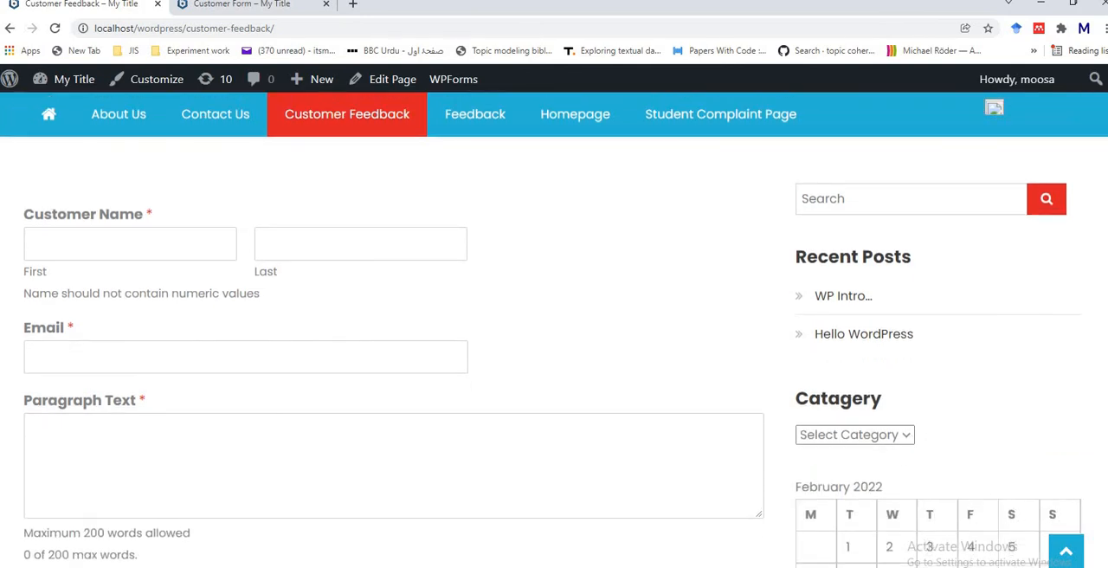
scroll(554, 346, down, 1)
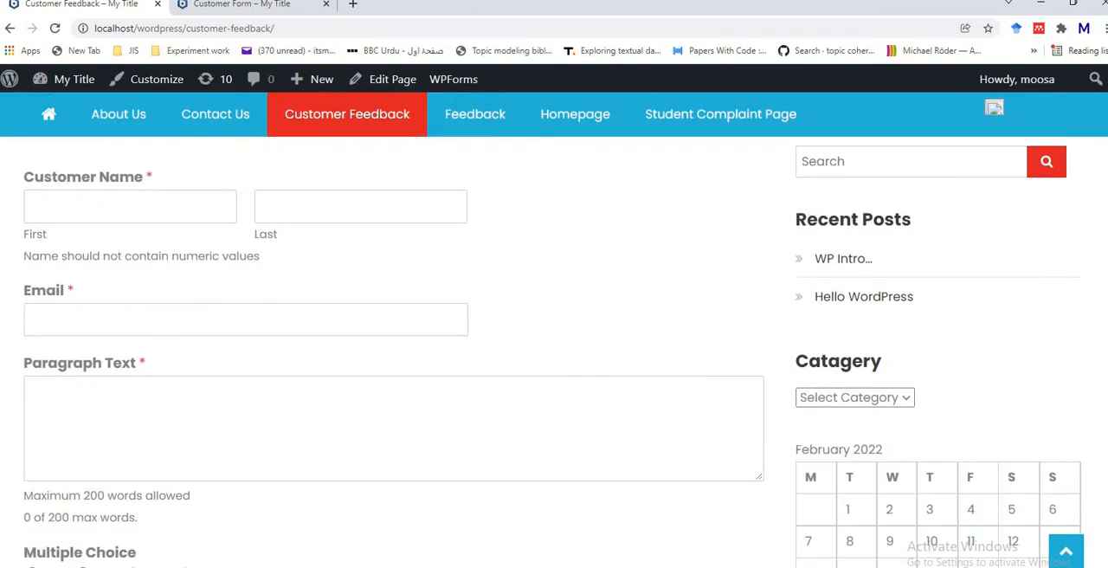
scroll(554, 346, down, 5)
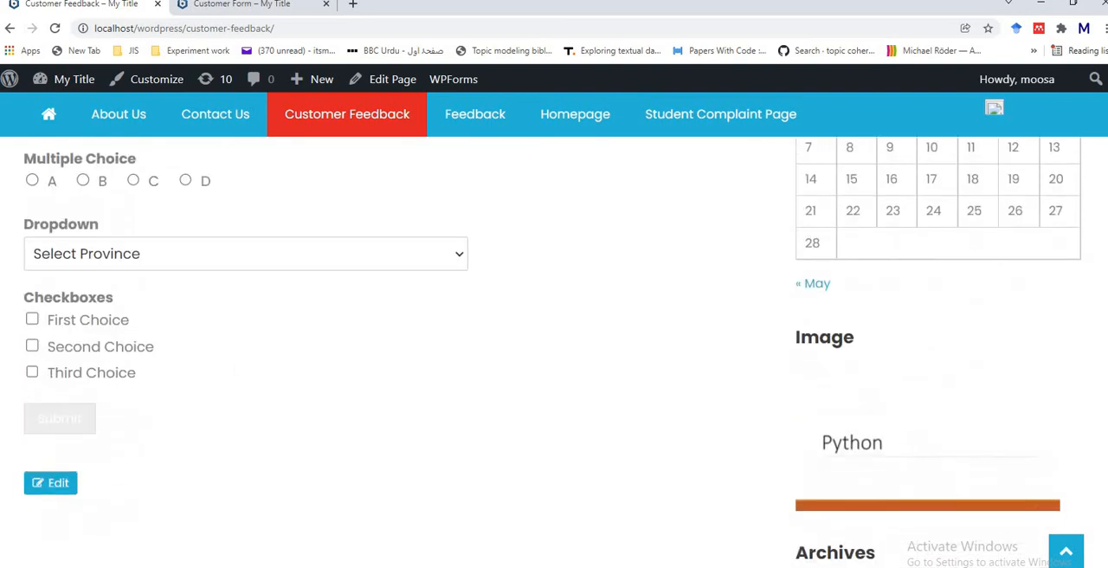
scroll(554, 346, up, 5)
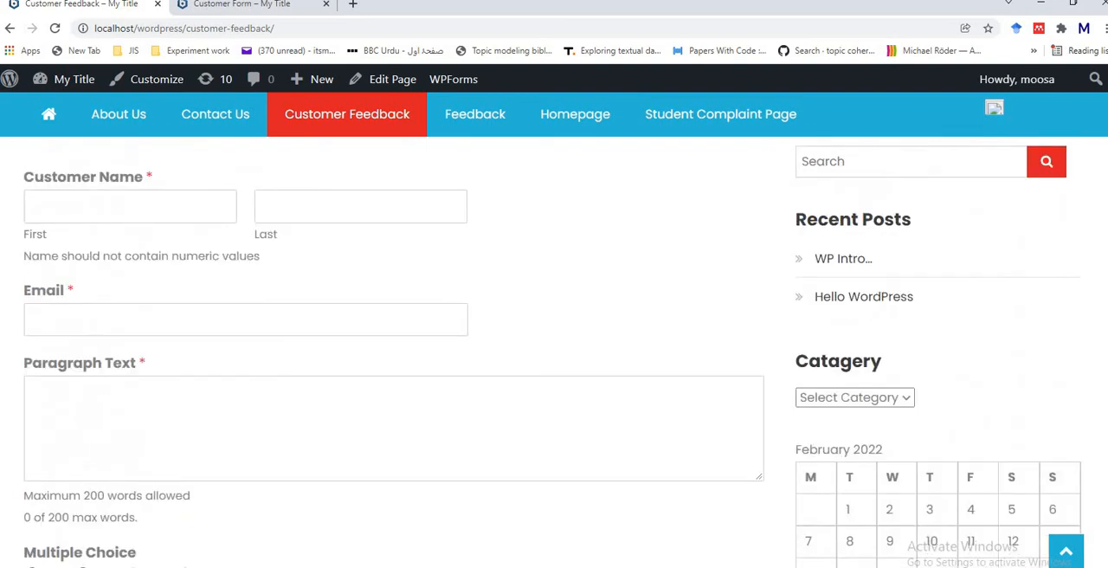
scroll(554, 347, down, 6)
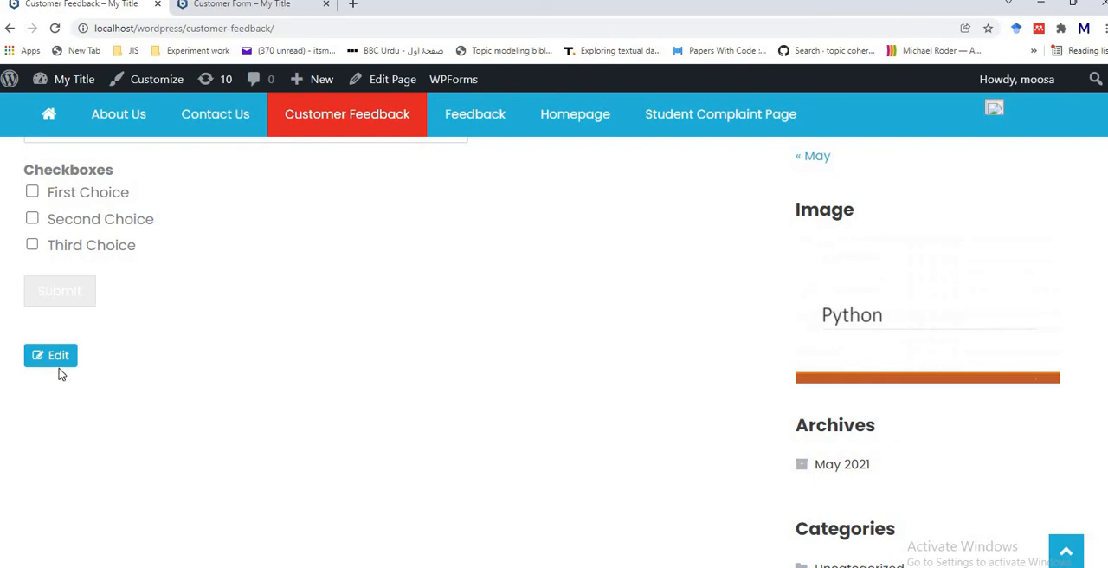
Step: Reopen the Customer Feedback page for editing, check the embedded form and update the page
click(56, 367)
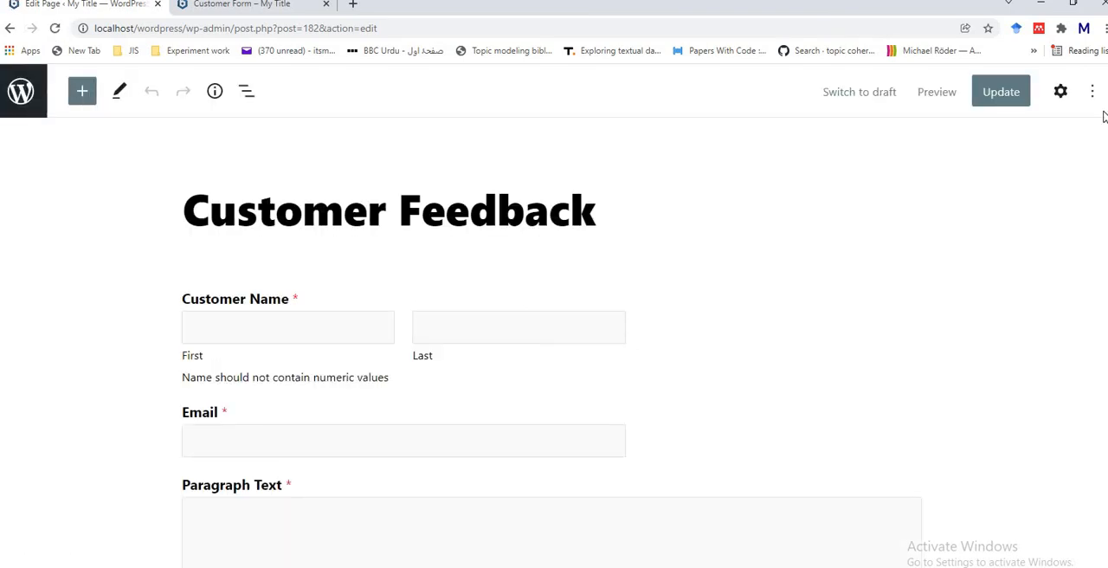
scroll(554, 337, down, 5)
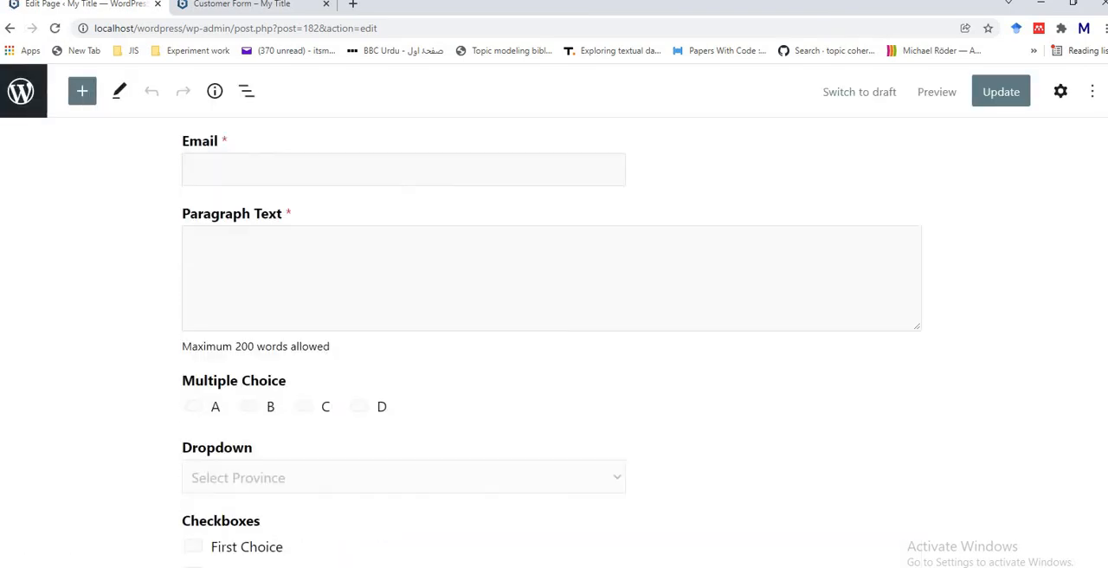
scroll(554, 337, up, 2)
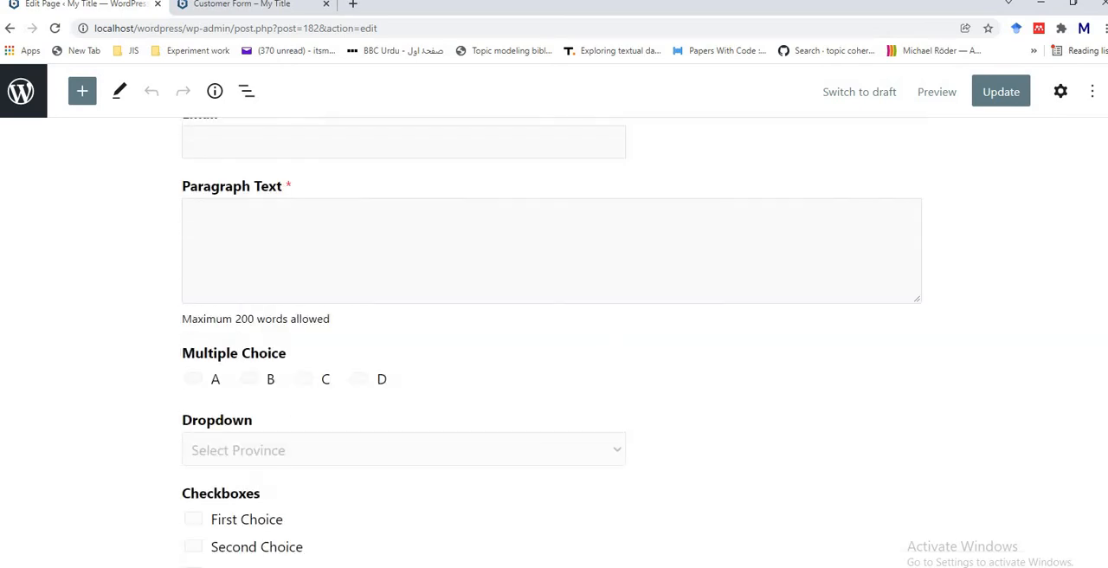
click(997, 92)
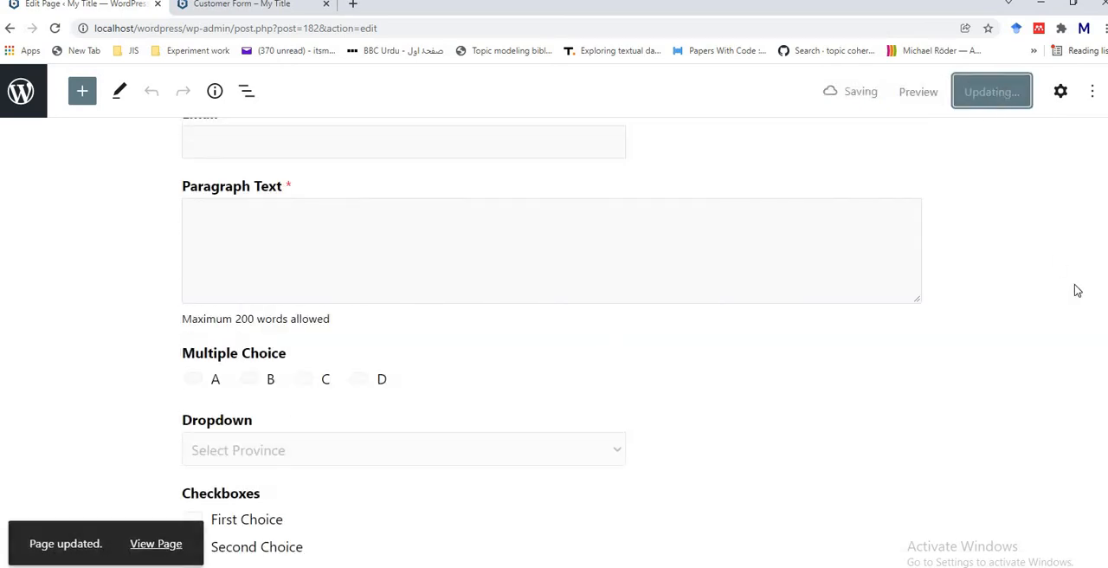
Step: View the updated Customer Feedback page on the site and review its Multiple Choice, Dropdown and Checkboxes fields
click(154, 541)
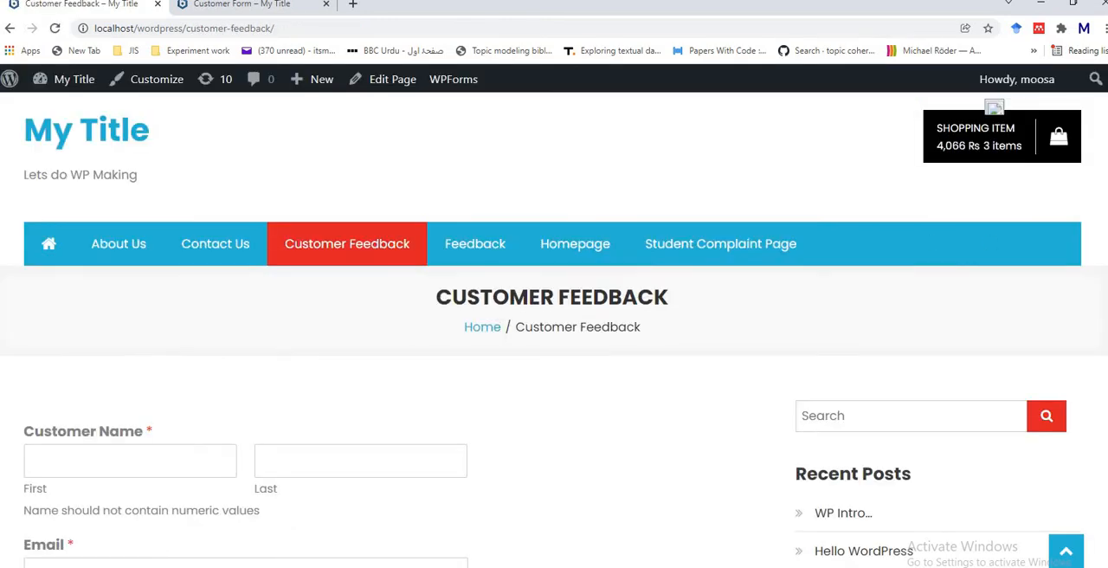
scroll(1096, 326, down, 8)
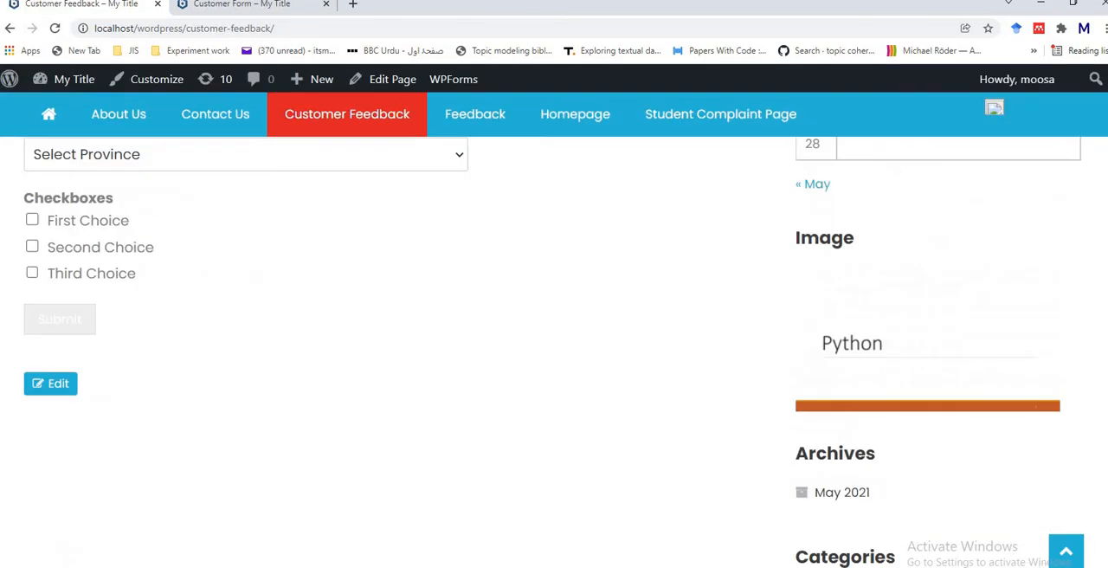
scroll(1096, 325, up, 3)
scroll(1096, 326, down, 2)
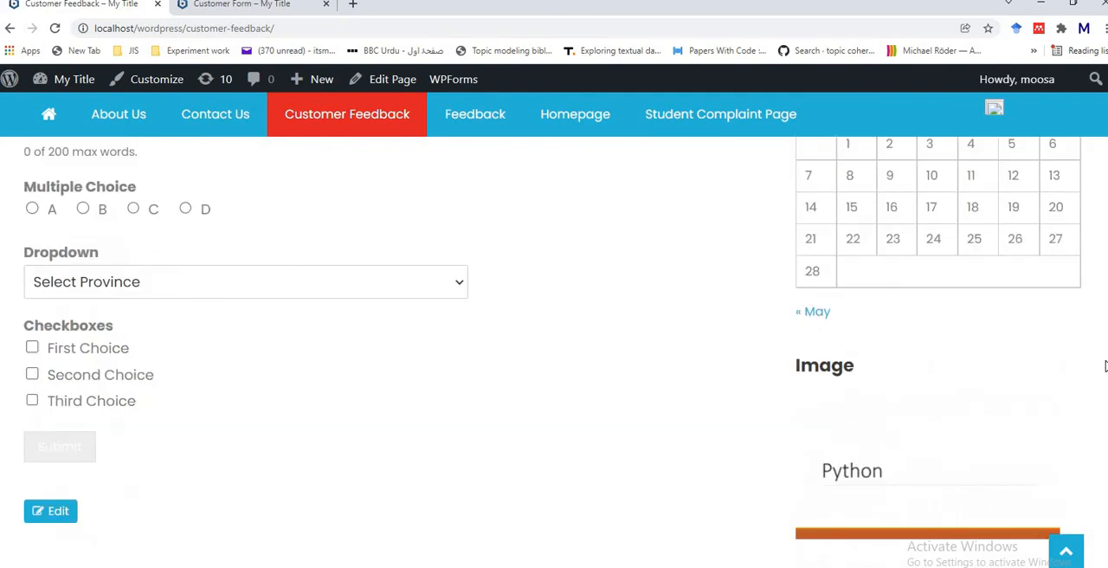
scroll(1104, 367, up, 1)
scroll(1105, 367, up, 1)
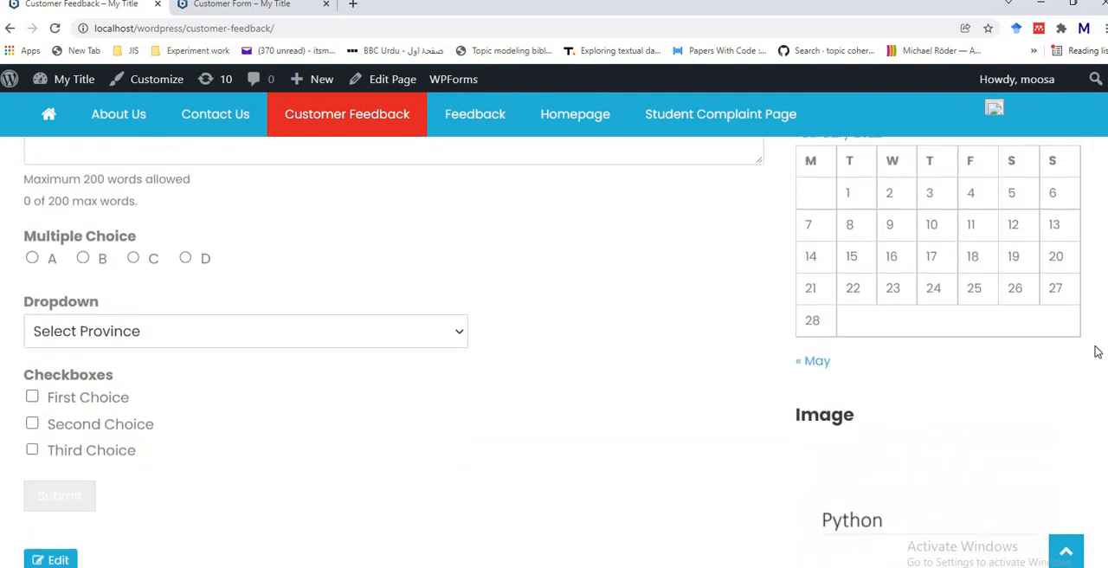
Step: Leave the published Customer Feedback page and open Customer Form for editing from the WPForms forms overview
scroll(1093, 339, up, 4)
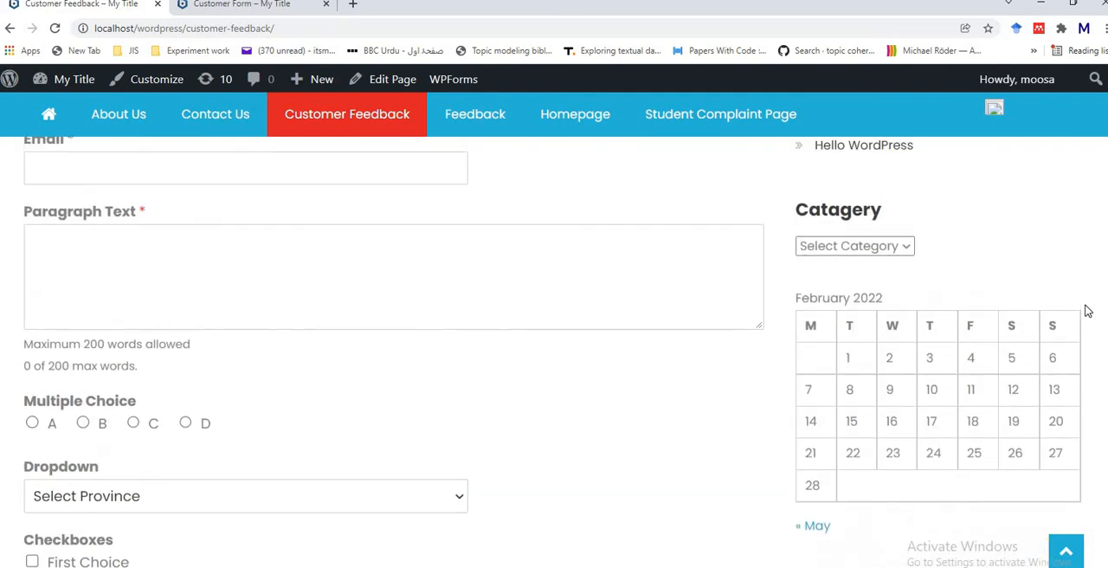
scroll(1076, 271, up, 1)
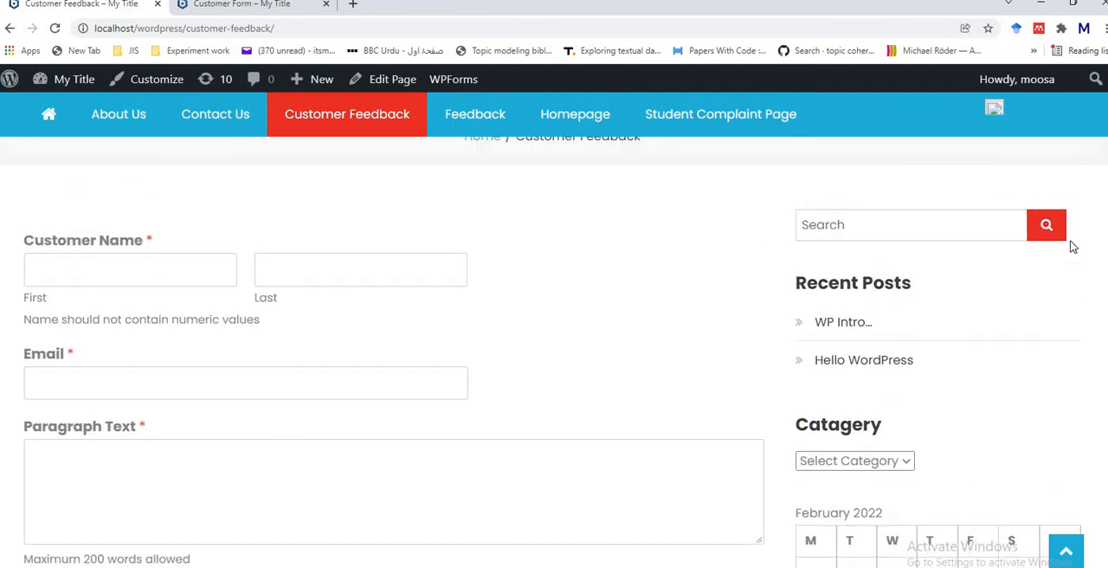
scroll(1079, 277, down, 2)
scroll(1075, 260, up, 1)
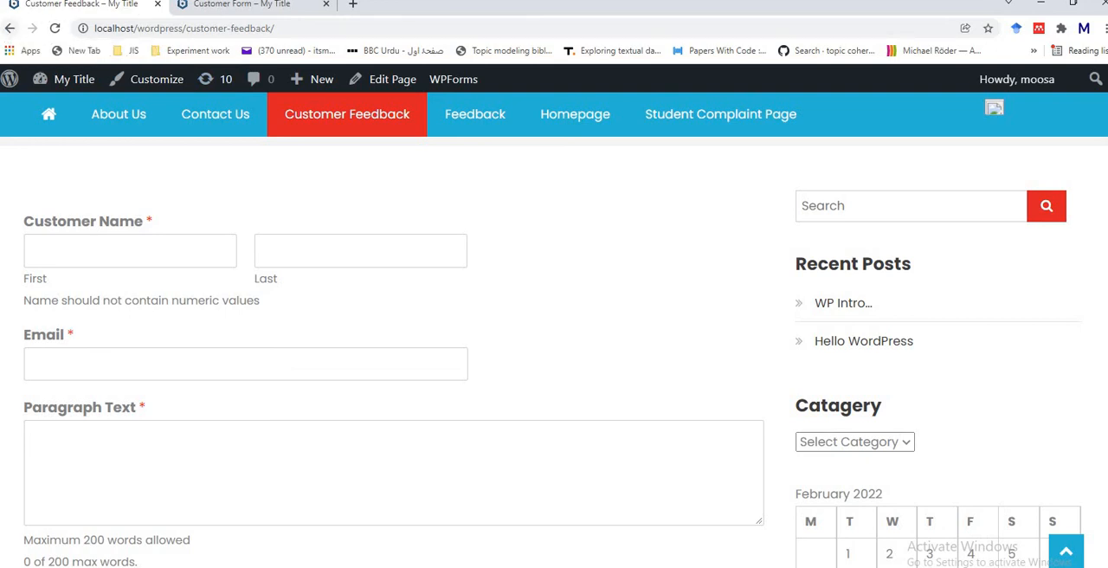
click(10, 28)
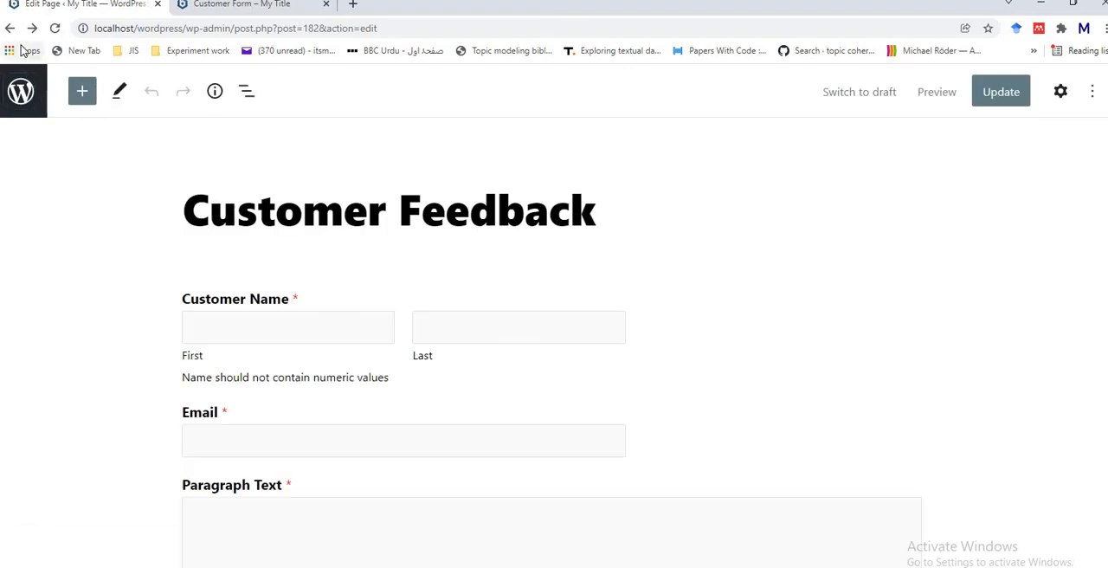
click(23, 92)
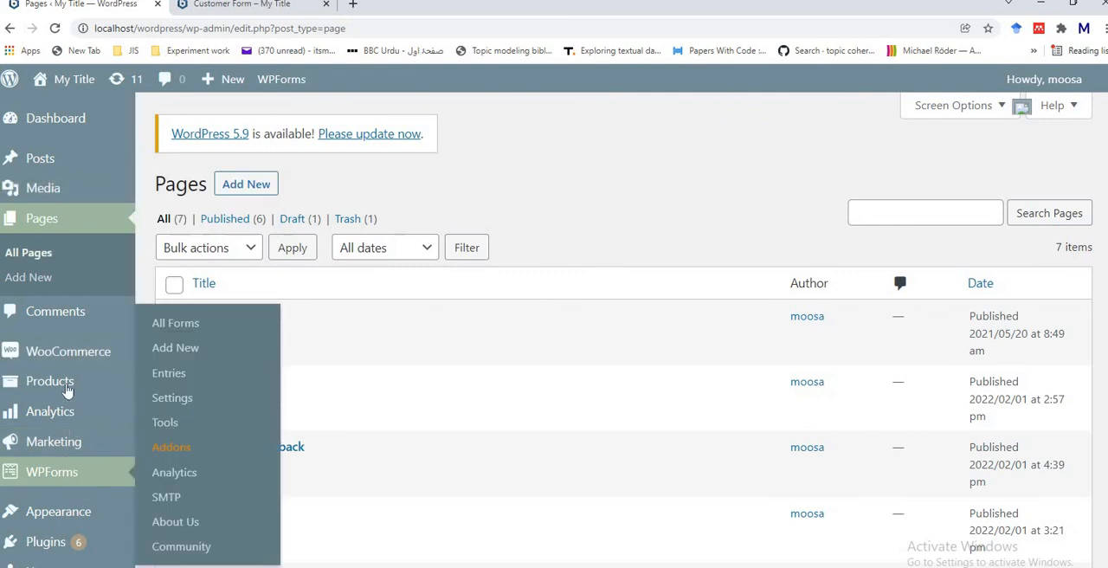
click(60, 470)
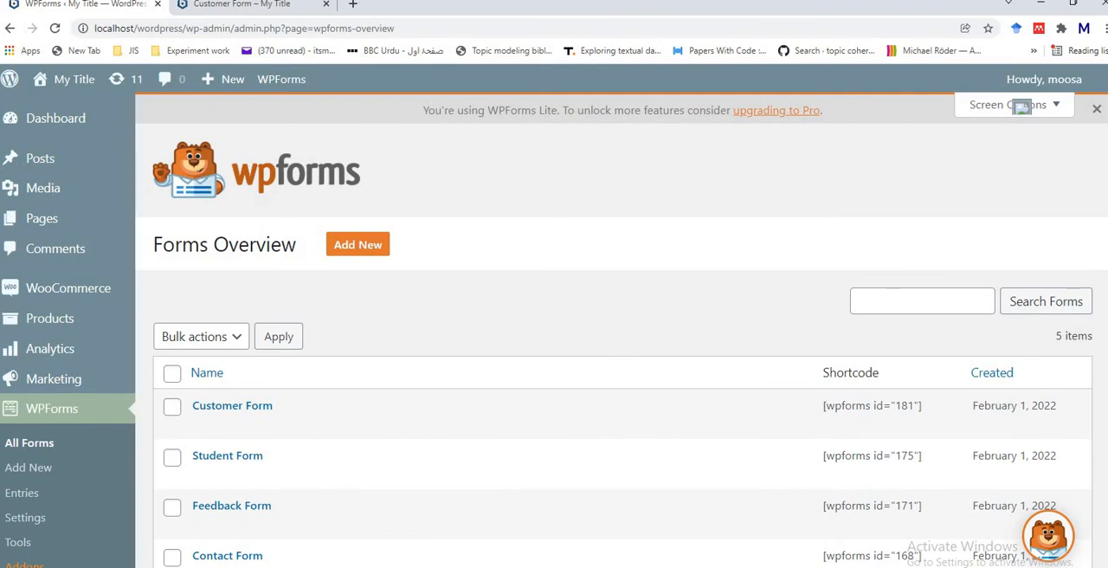
scroll(1021, 106, down, 3)
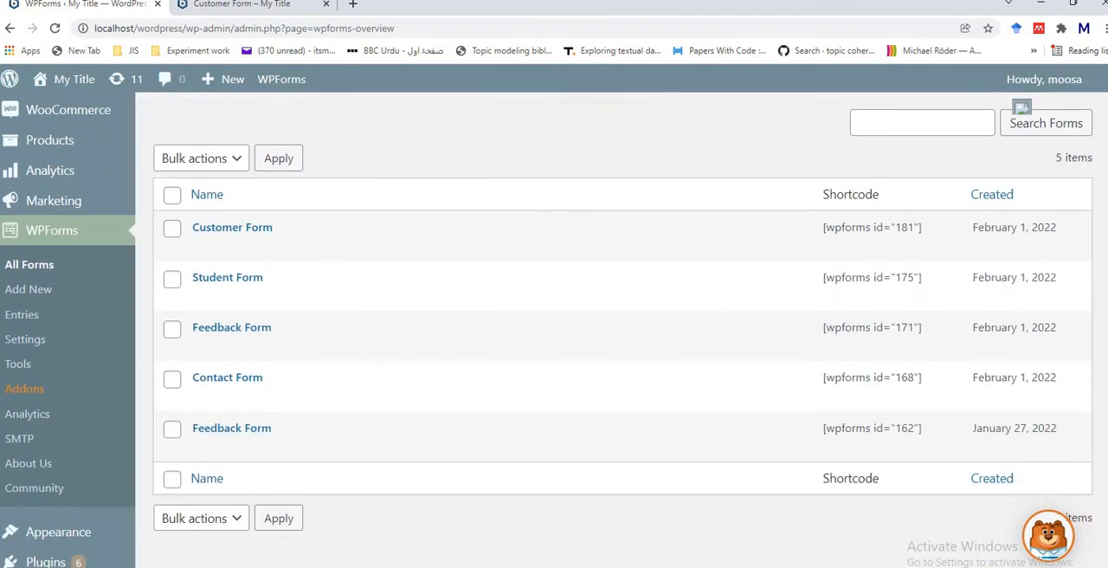
scroll(1021, 105, up, 1)
scroll(624, 329, down, 1)
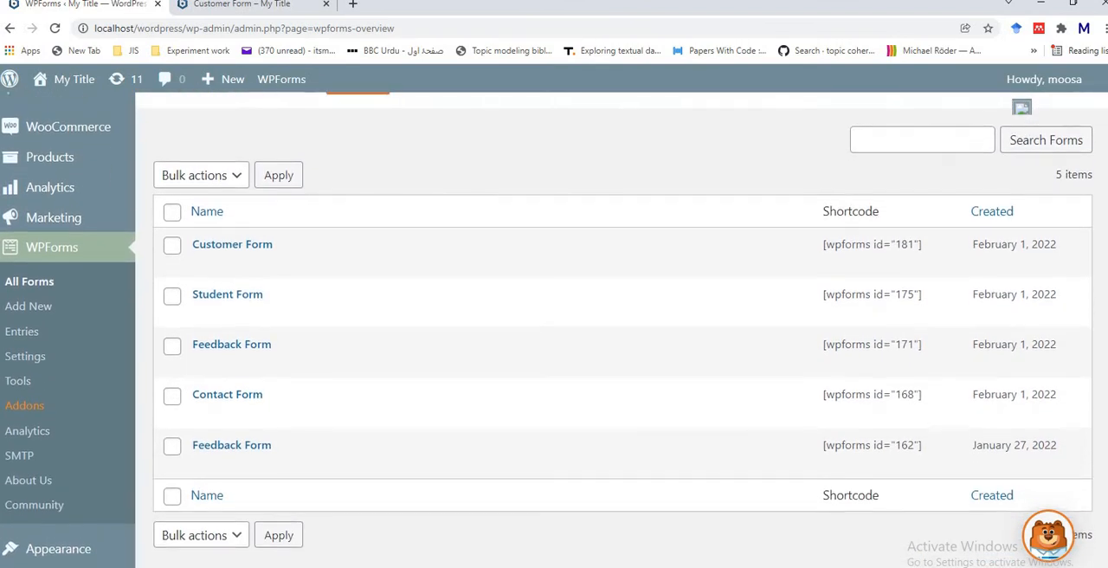
scroll(623, 329, up, 1)
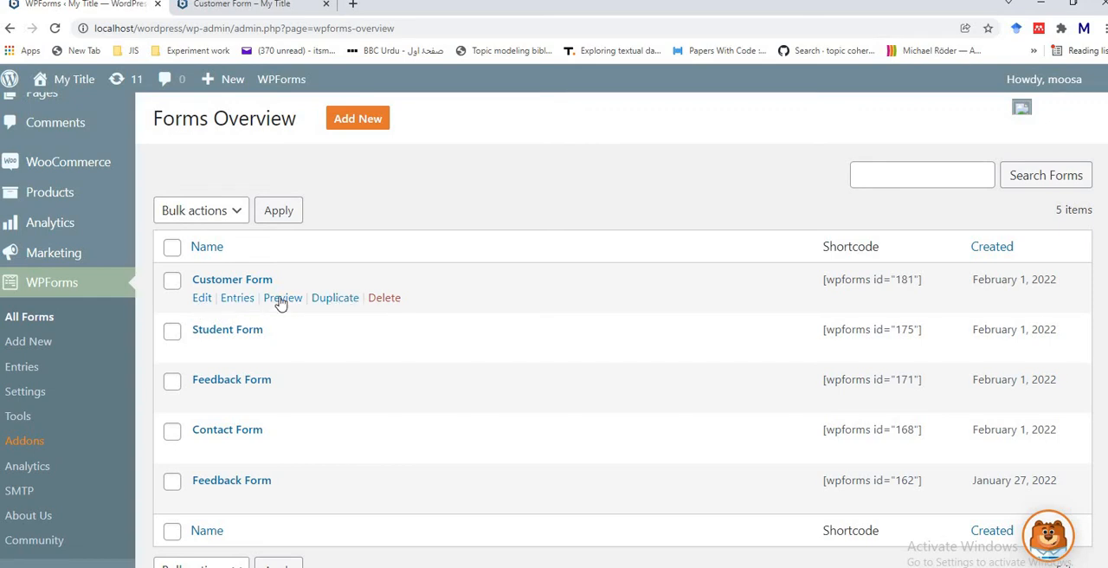
click(234, 284)
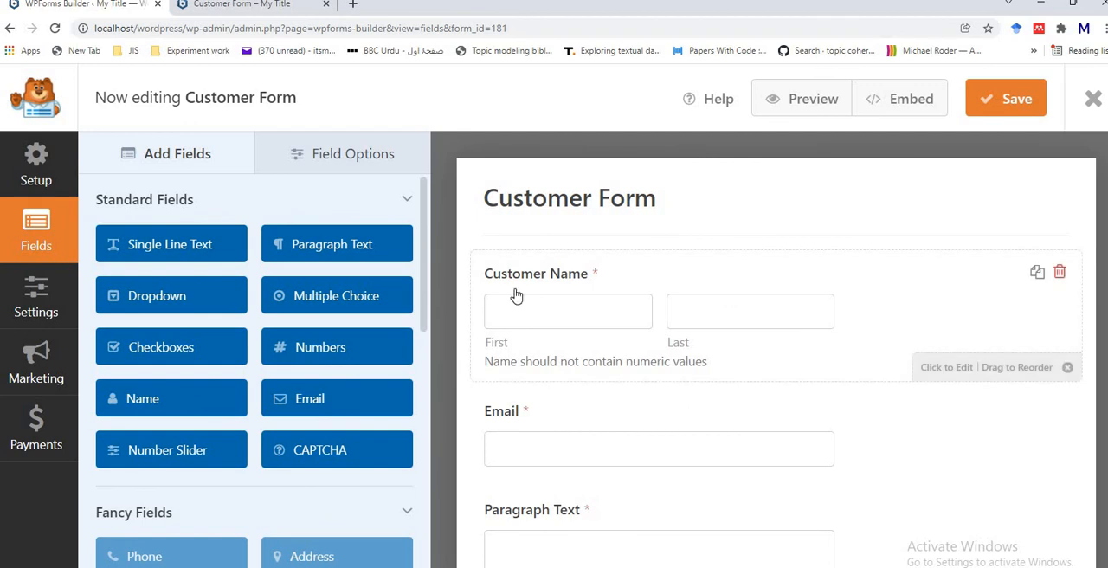
Step: Set the submit button text to "Submit Button" in the general settings of Customer Form
click(36, 299)
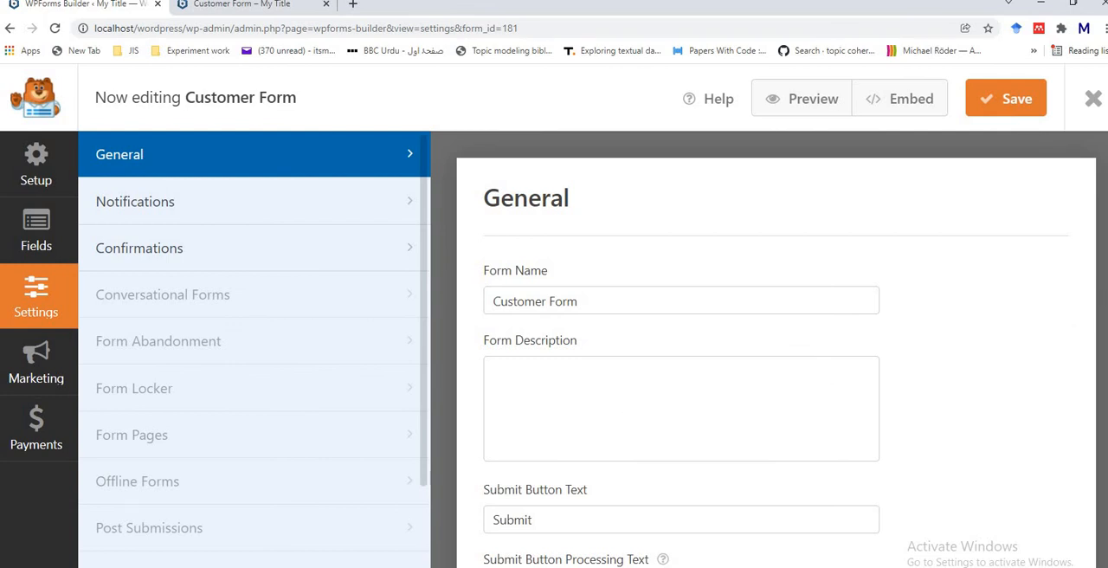
scroll(520, 432, down, 1)
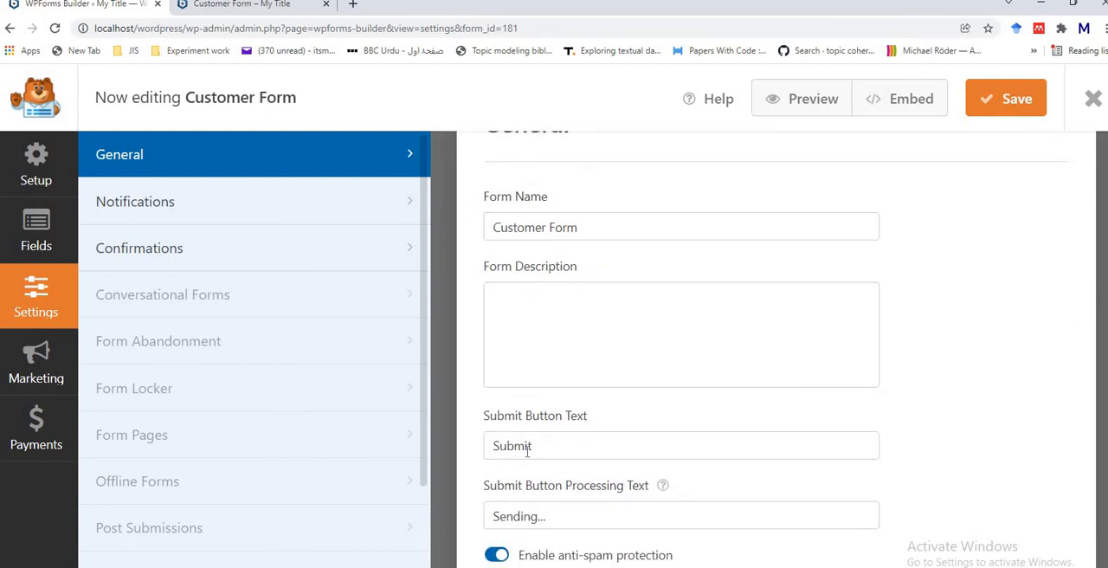
click(549, 451)
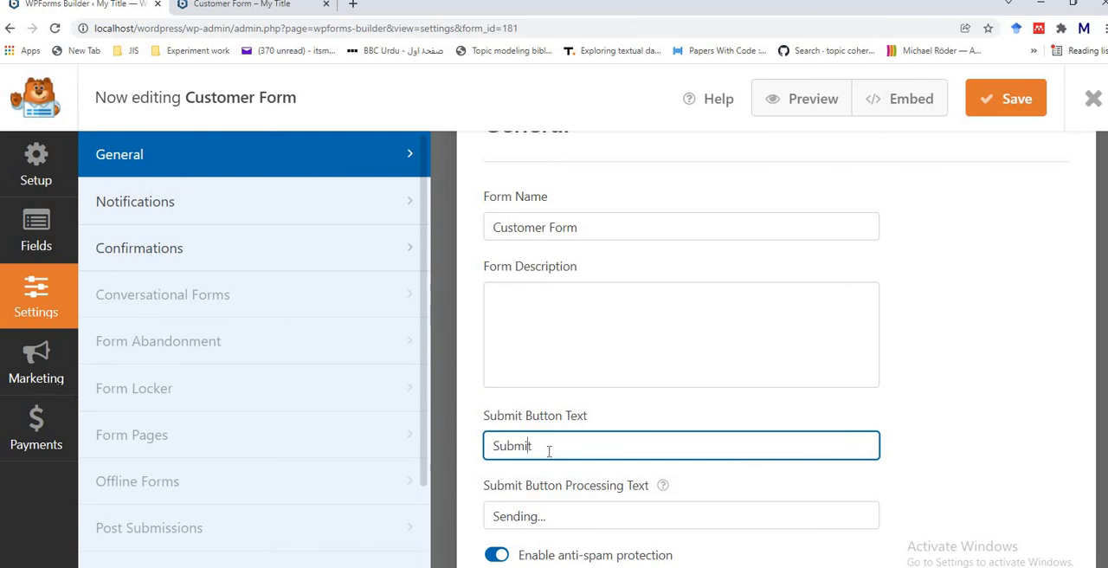
key(Home)
key(End)
text(Butto)
click(555, 519)
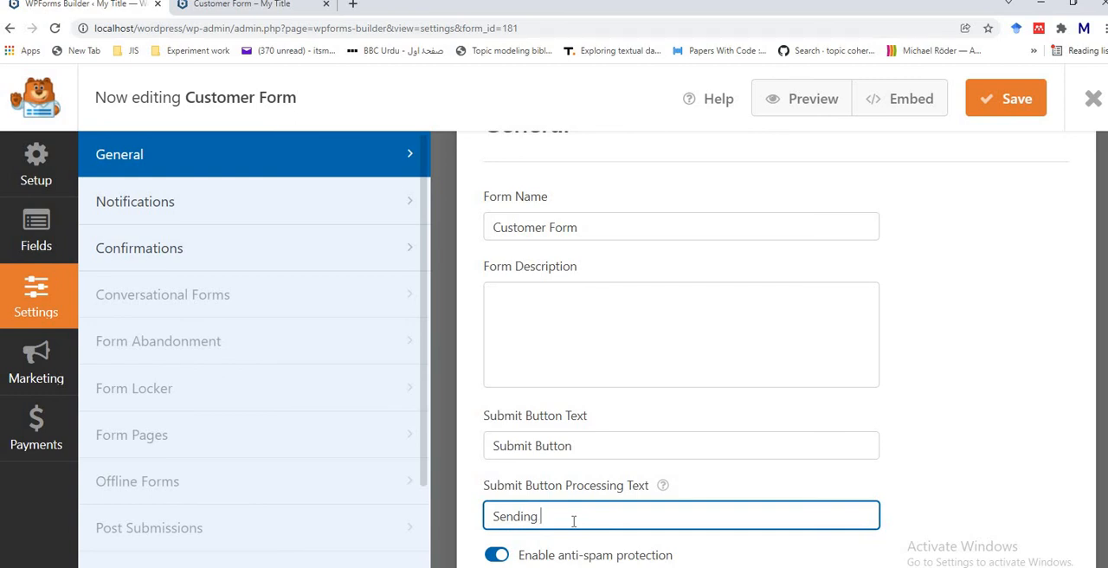
Step: Set the submit button processing text to "Sending Form Data" and save Customer Form
text(orm Data)
scroll(1031, 135, down, 2)
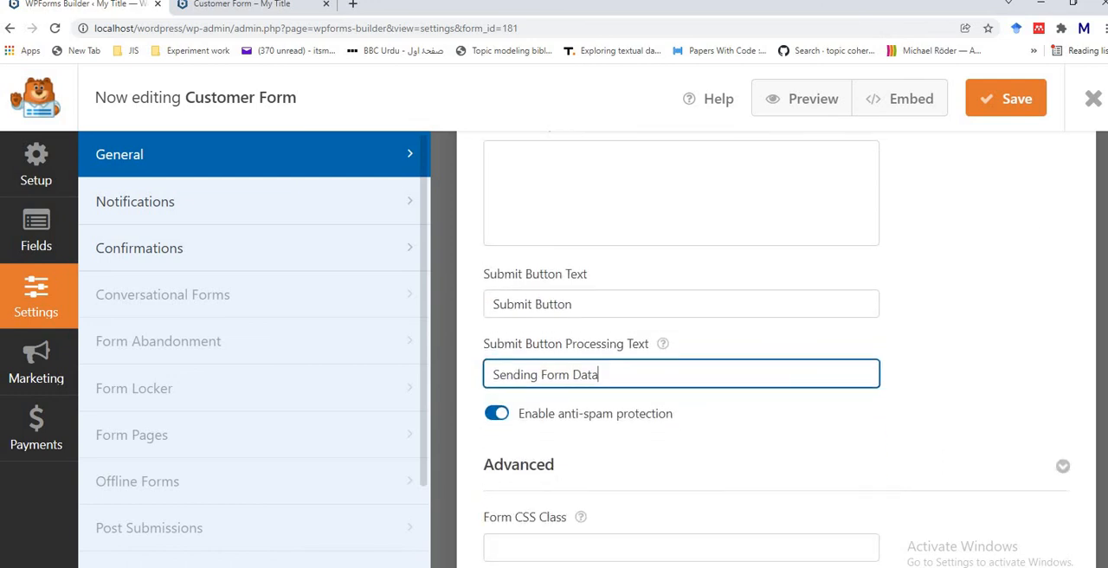
click(1014, 101)
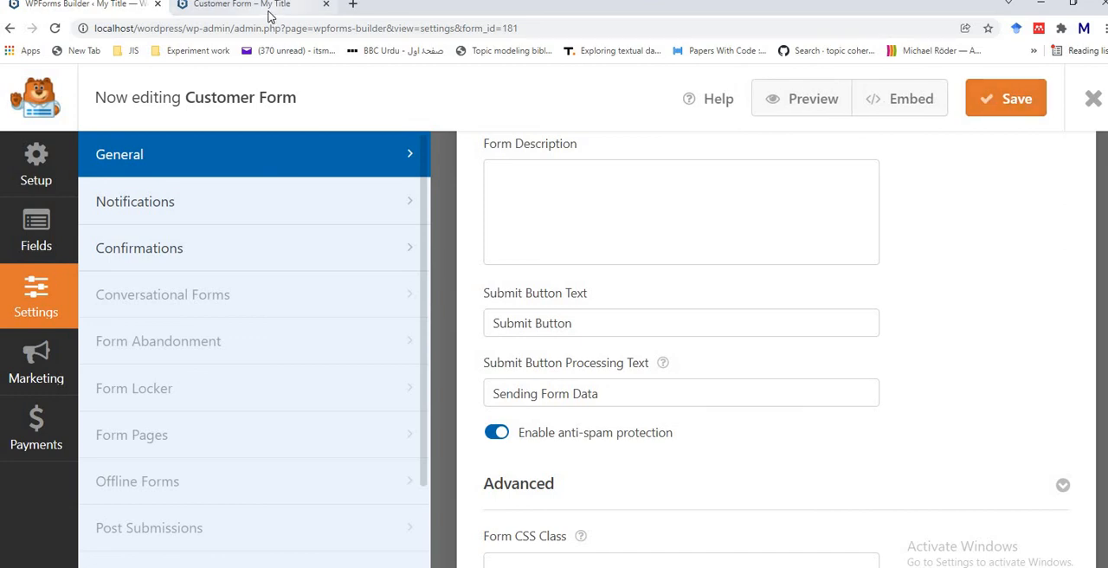
Step: Reload the Customer Form preview and submit the form empty to test its required fields
click(270, 16)
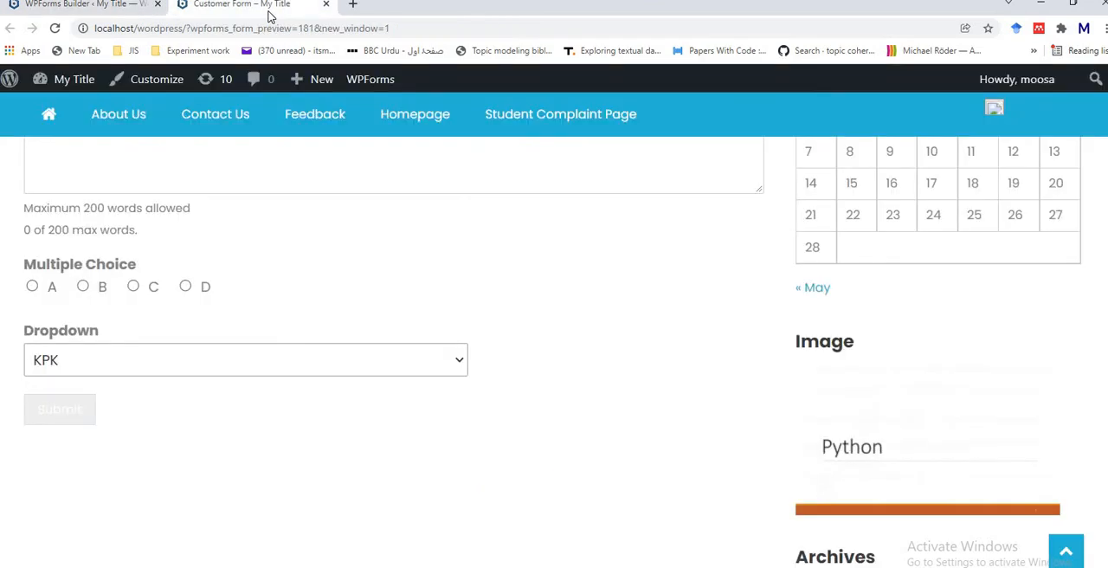
click(53, 30)
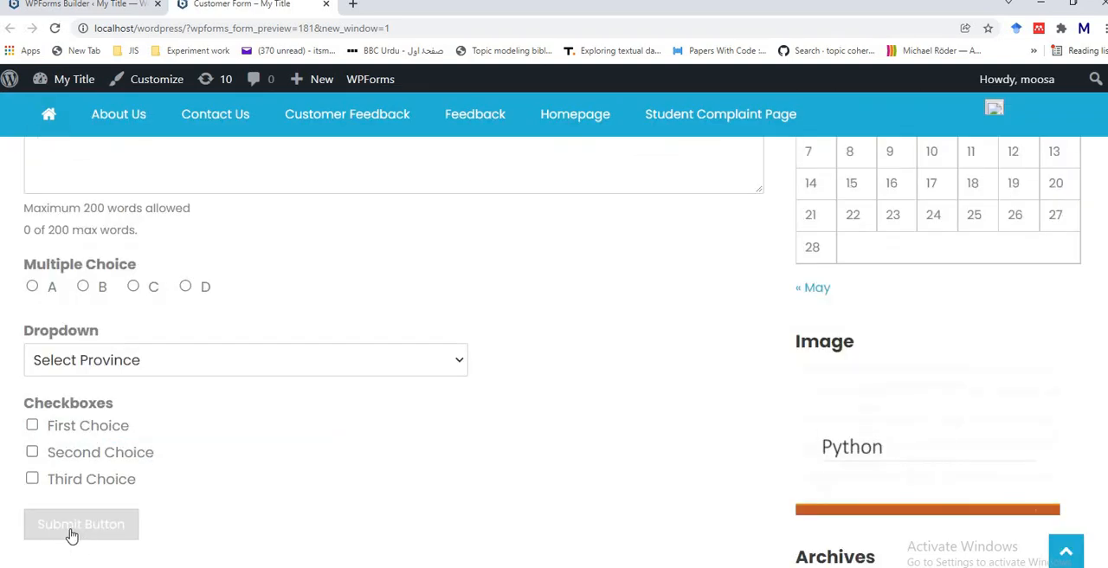
click(81, 530)
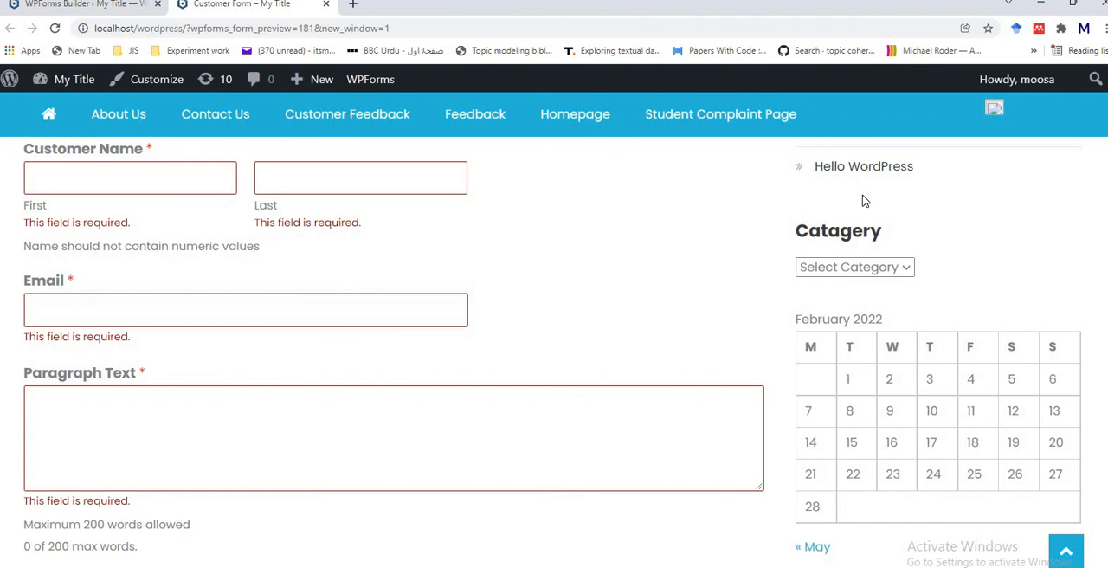
Step: Fill in the customer's first and last name, an incomplete e-mail entry and "hello" as the paragraph text
text(A)
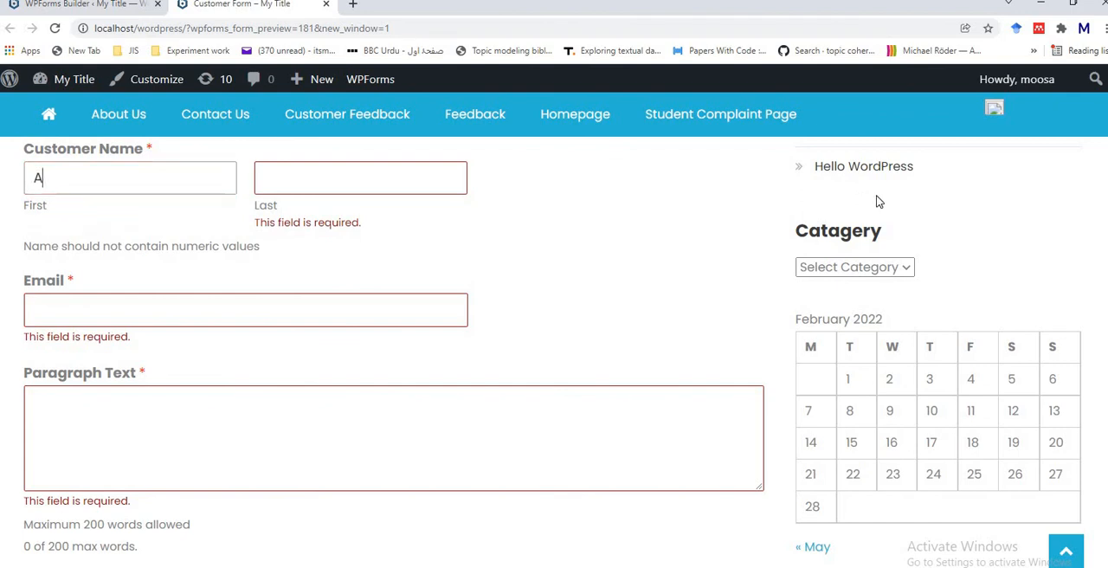
click(322, 171)
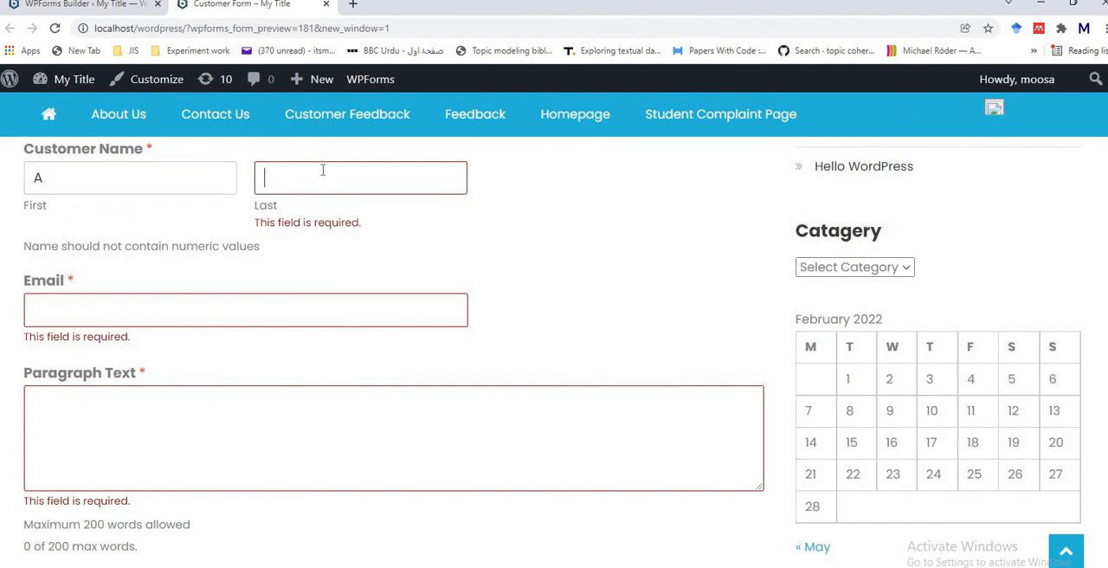
text(B)
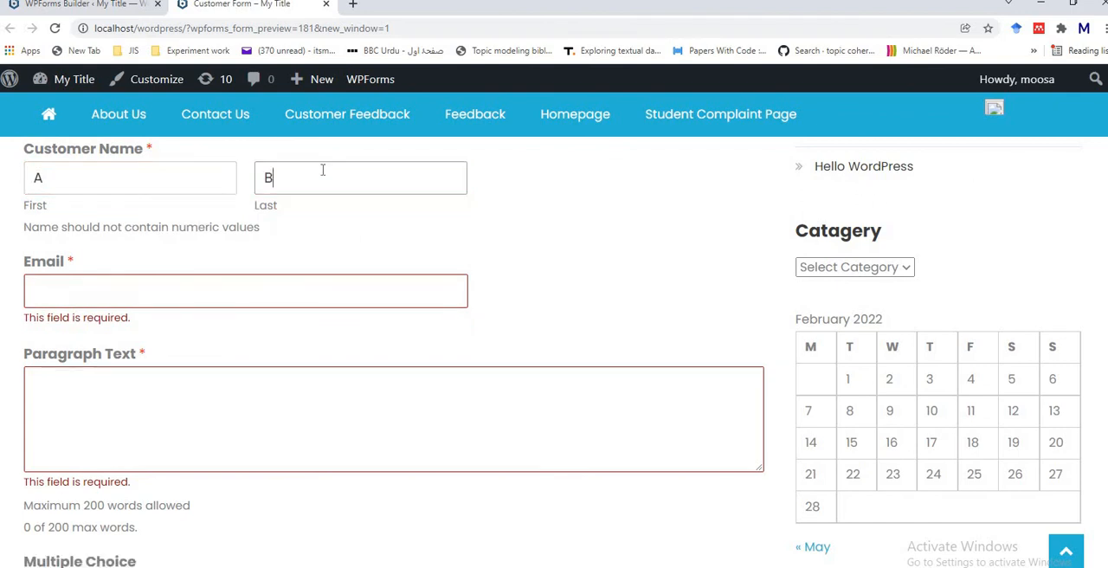
click(221, 289)
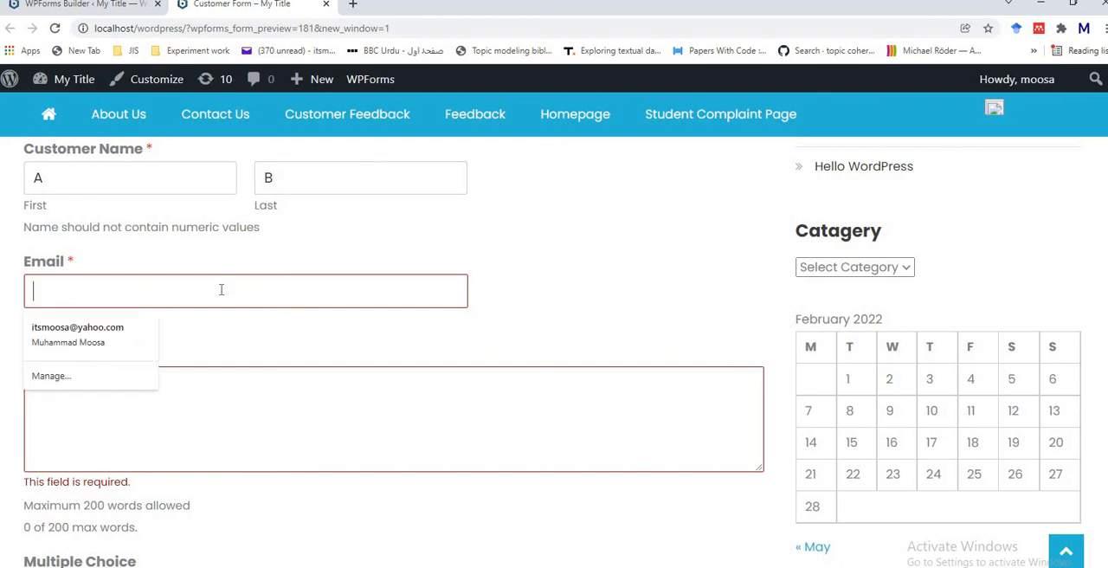
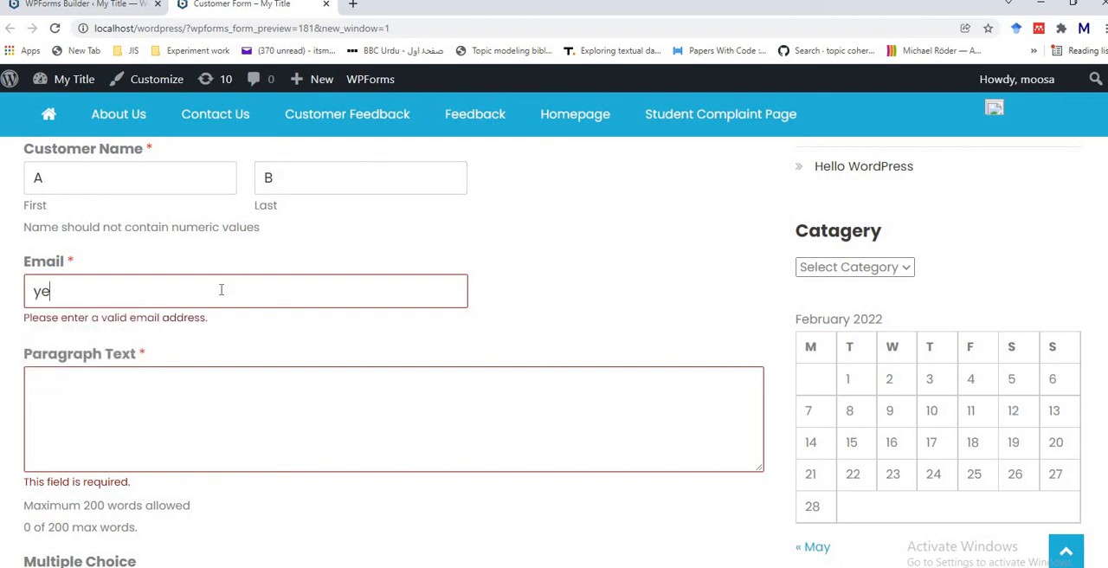
click(159, 390)
text(hello)
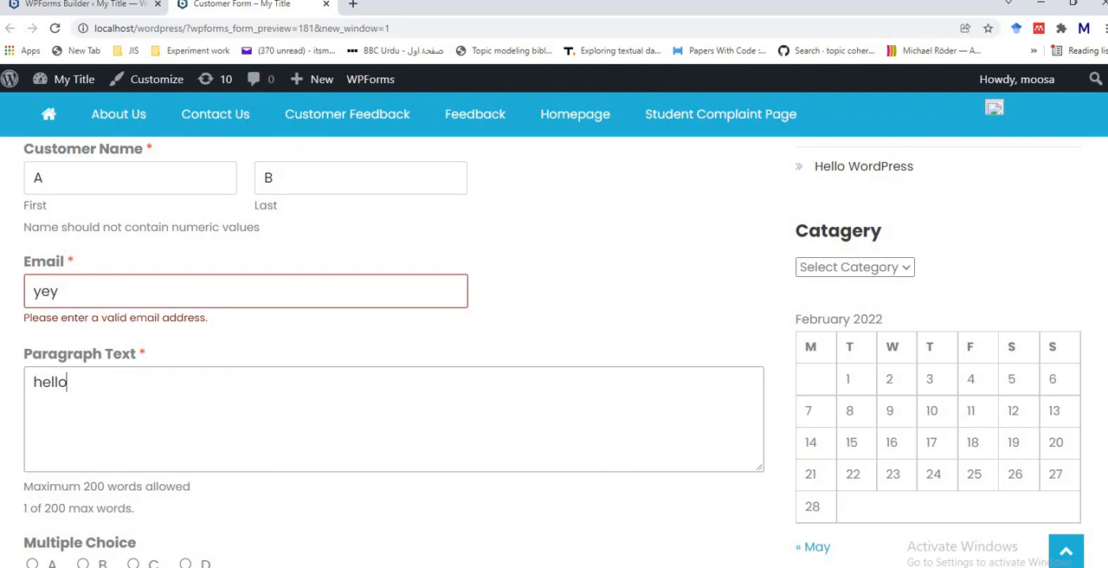
Step: Choose D, PUNJAB and First Choice in the remaining form fields and try to submit the form
scroll(337, 331, down, 3)
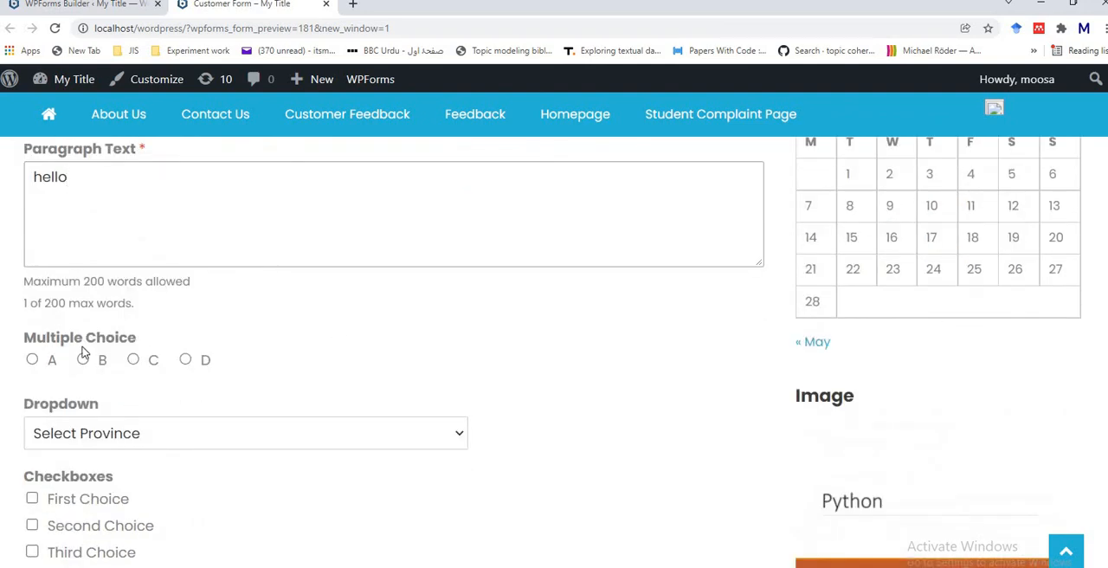
click(187, 360)
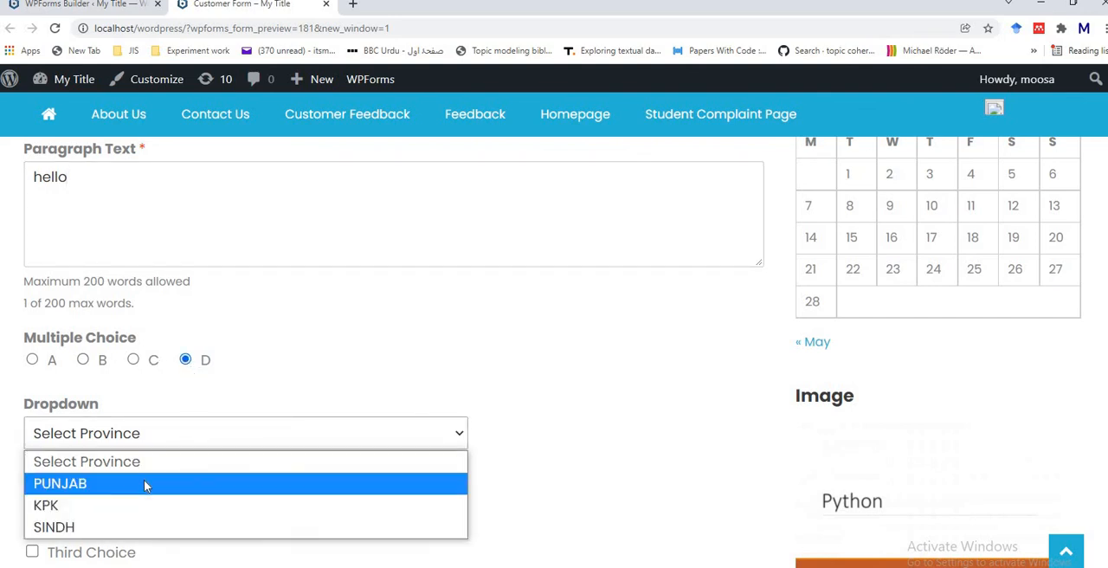
click(144, 483)
click(78, 505)
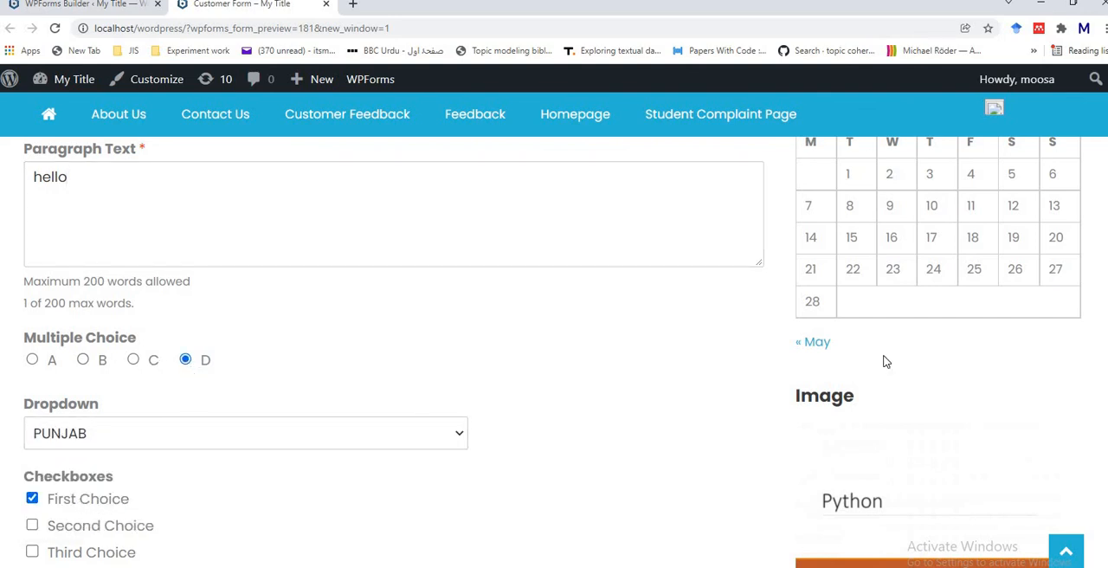
scroll(554, 346, down, 3)
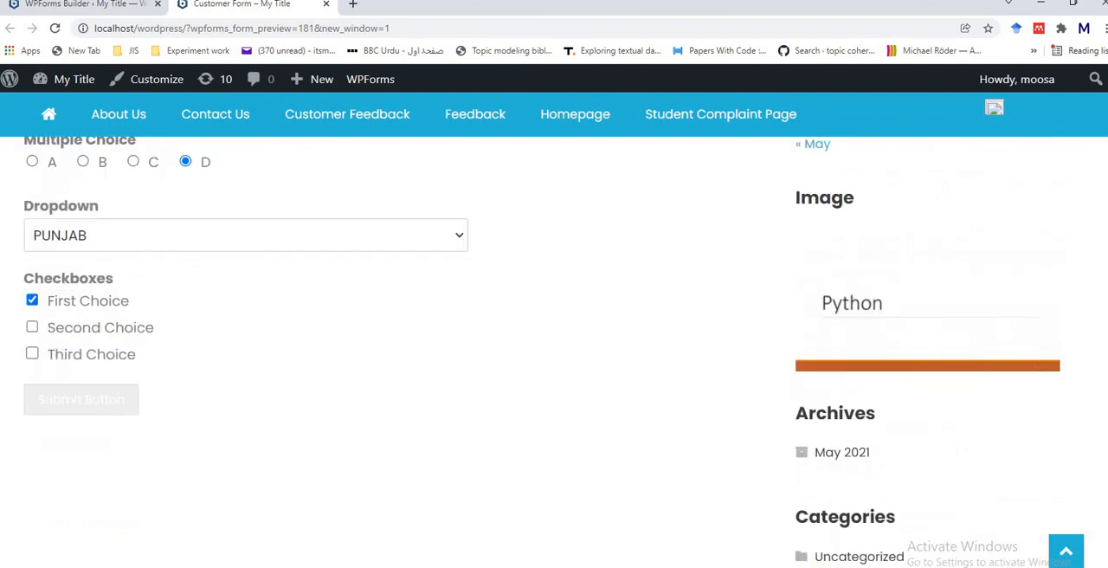
click(84, 383)
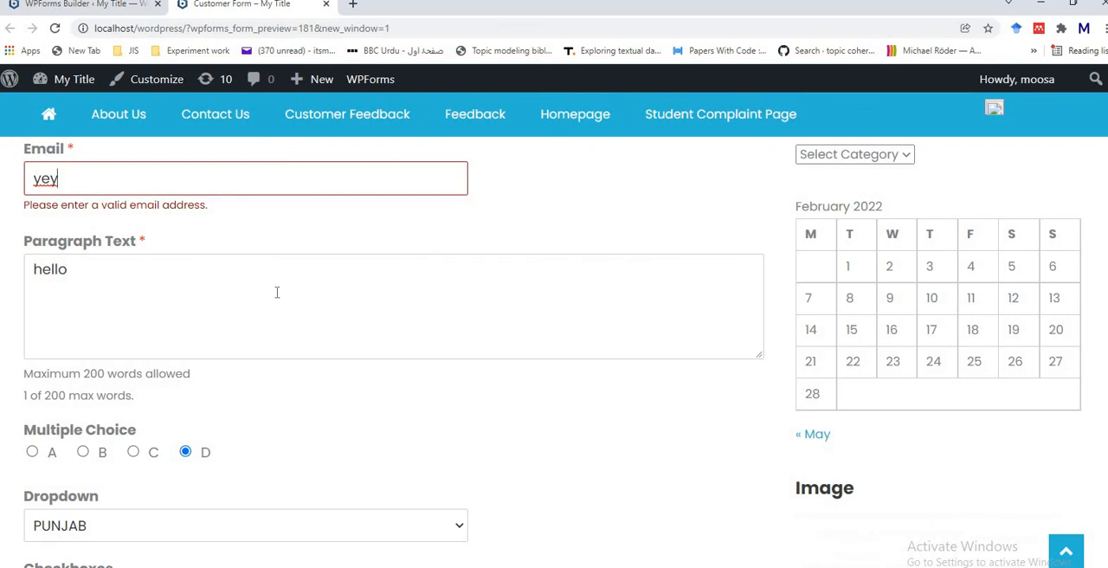
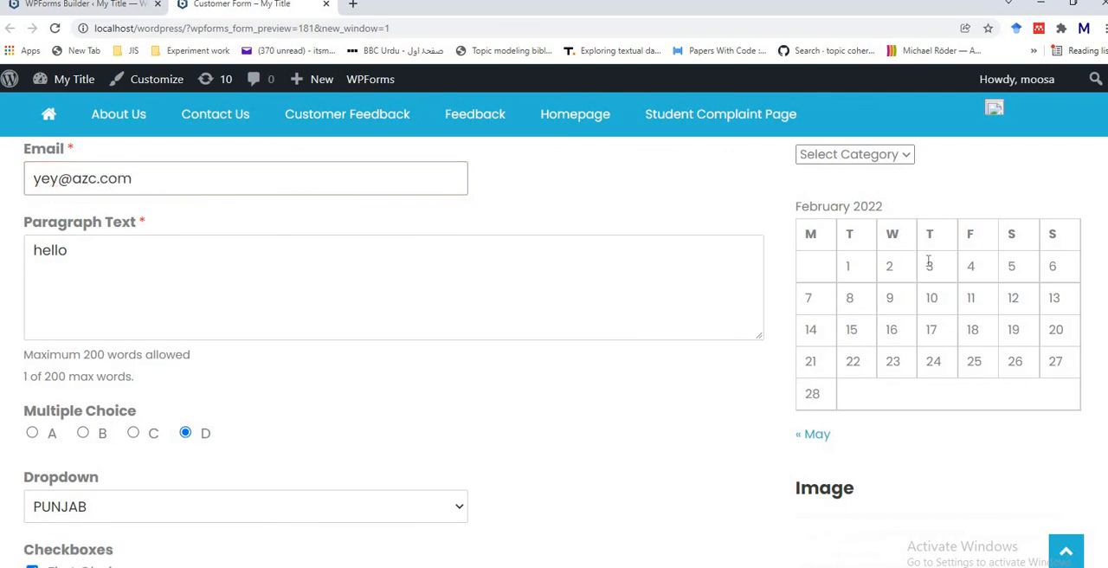
Step: Complete the customer's e-mail address with a valid domain and submit the form again
scroll(554, 346, down, 5)
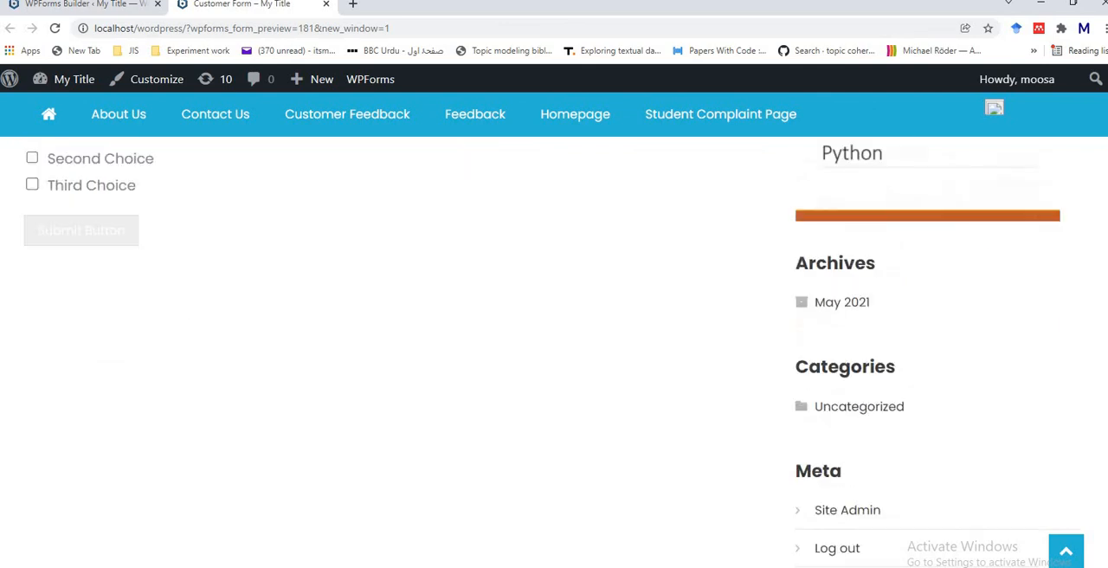
scroll(554, 346, up, 2)
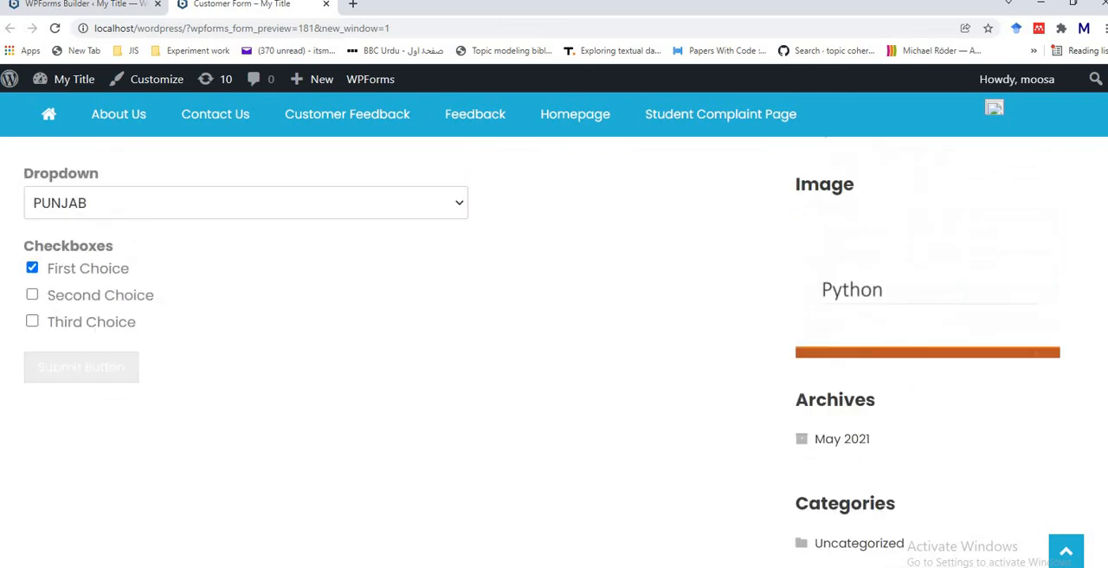
click(87, 374)
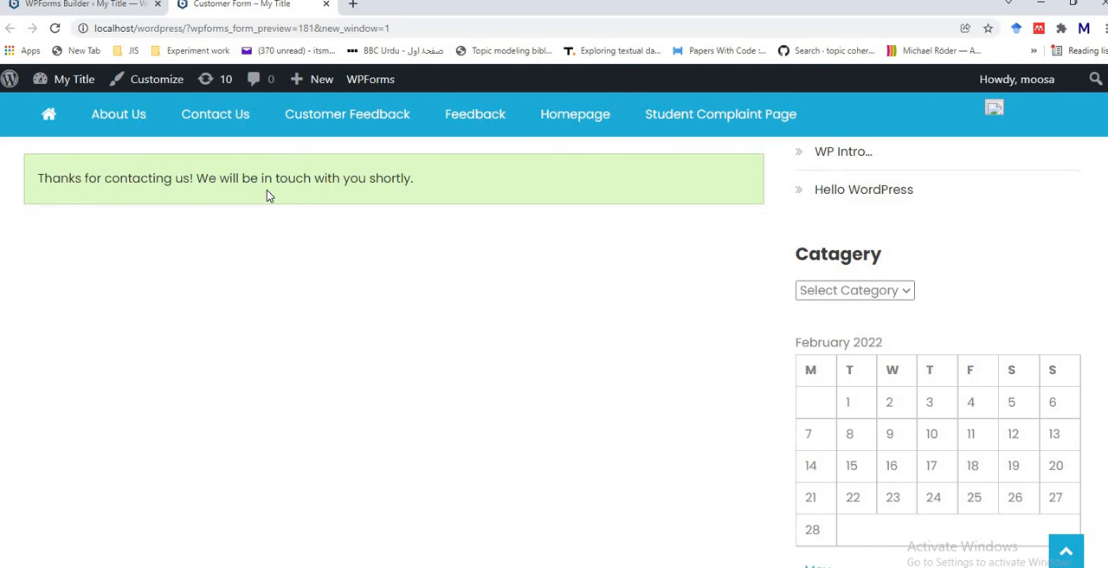
click(104, 6)
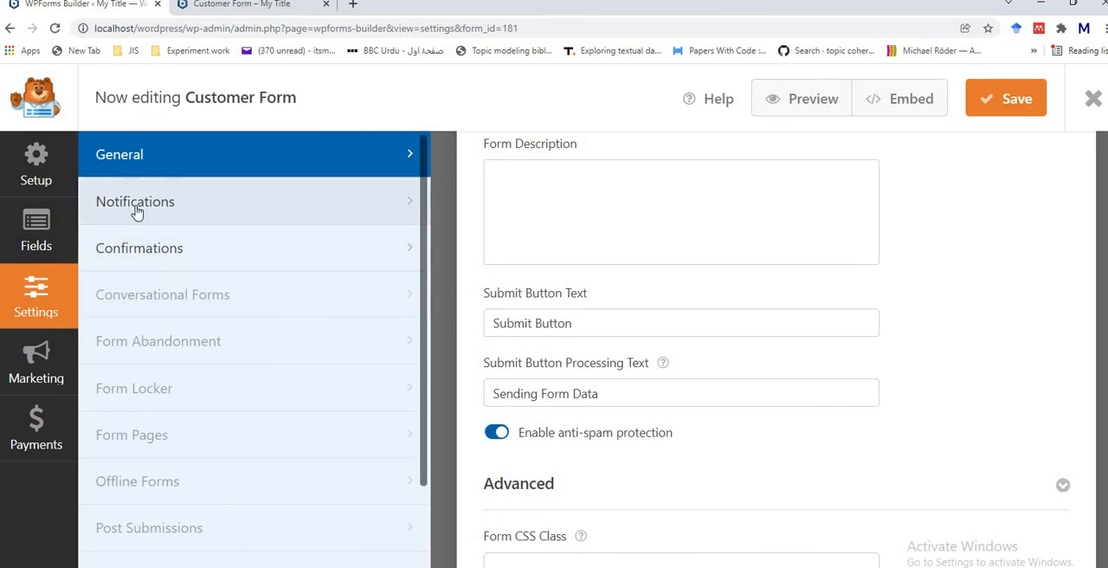
click(136, 210)
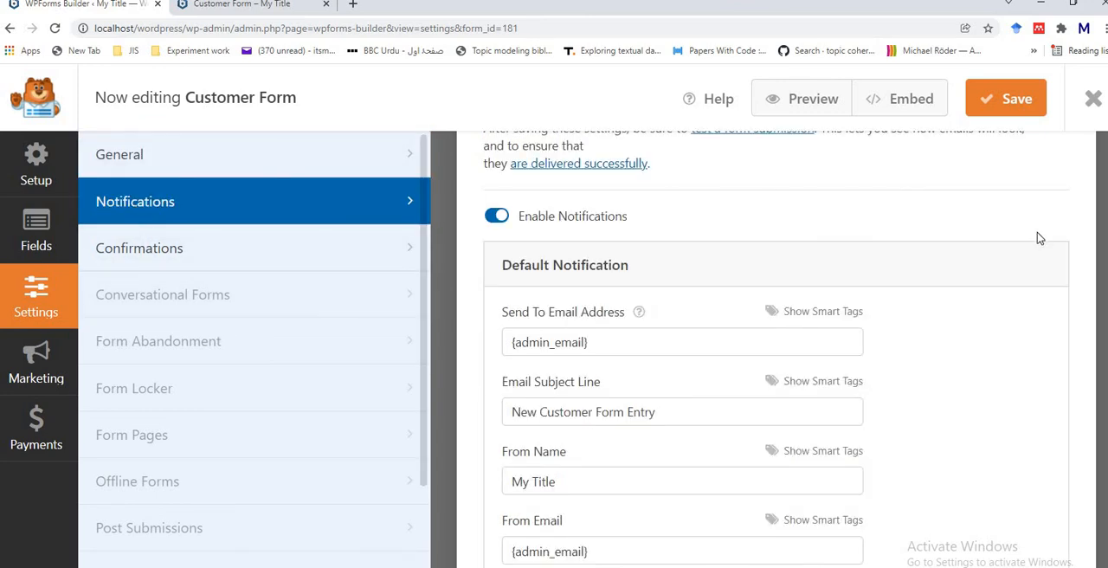
scroll(777, 350, down, 2)
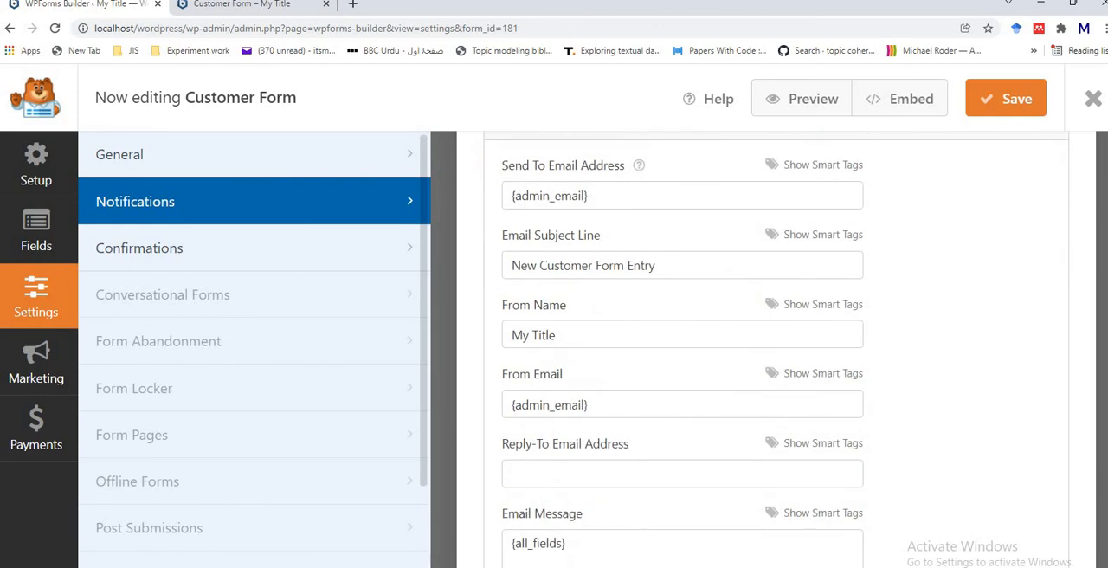
scroll(777, 350, up, 2)
scroll(1101, 208, up, 2)
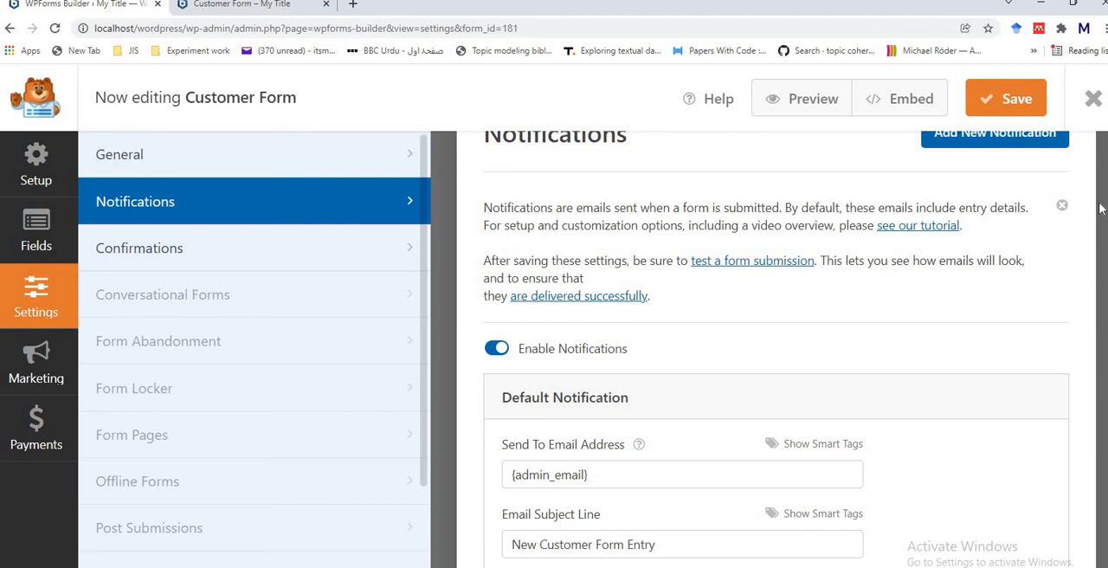
drag(1102, 217, 1105, 244)
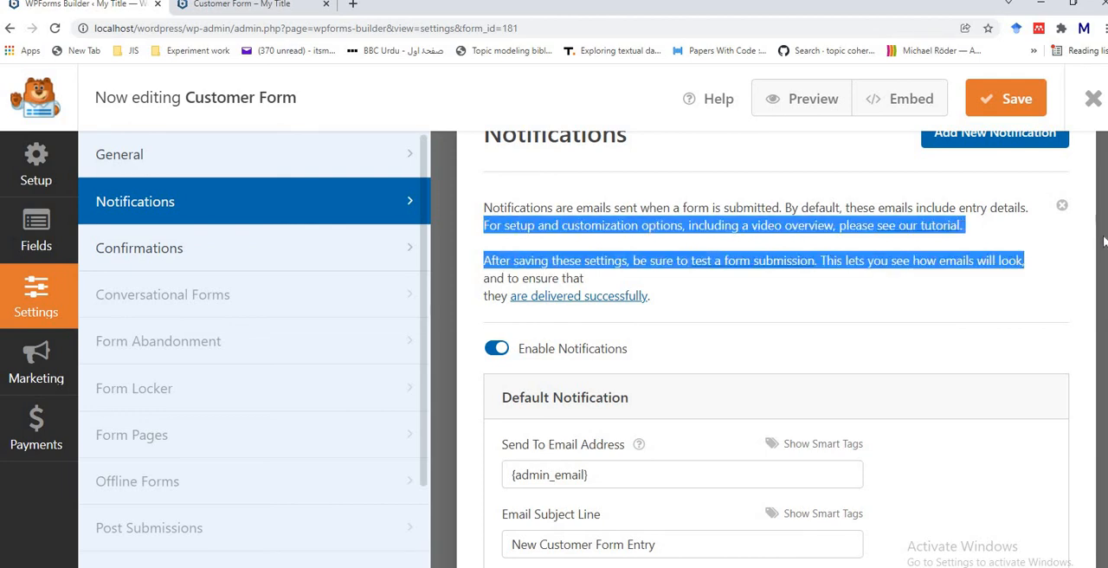
click(1066, 296)
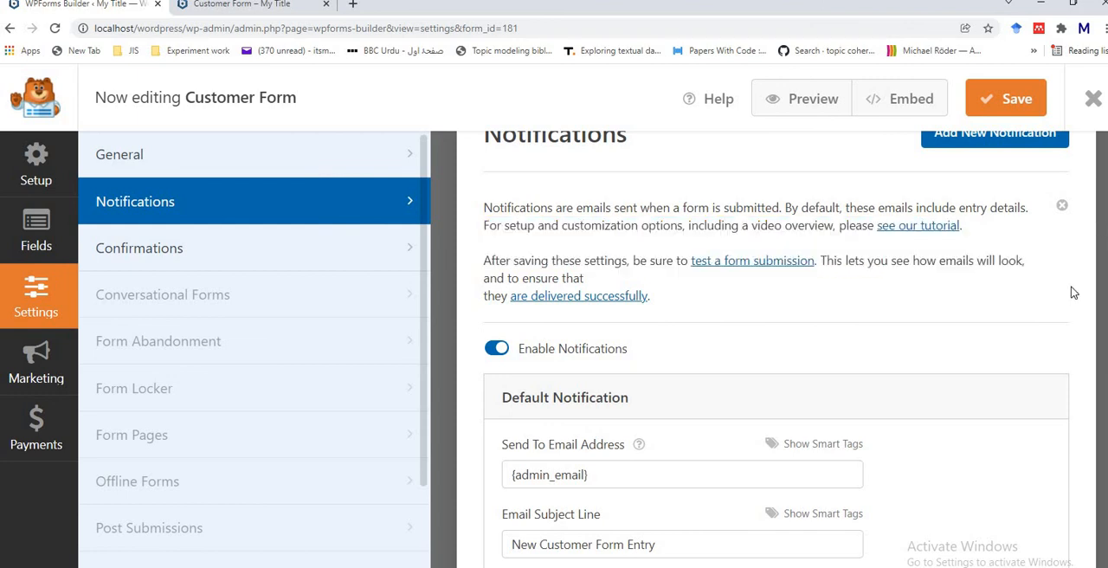
scroll(613, 444, down, 1)
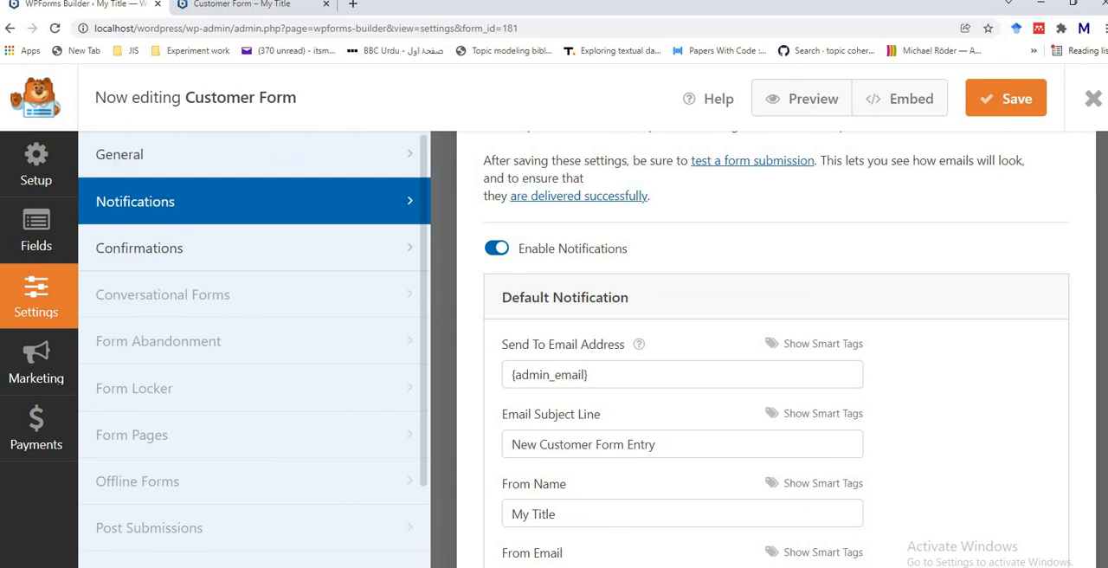
scroll(776, 346, down, 2)
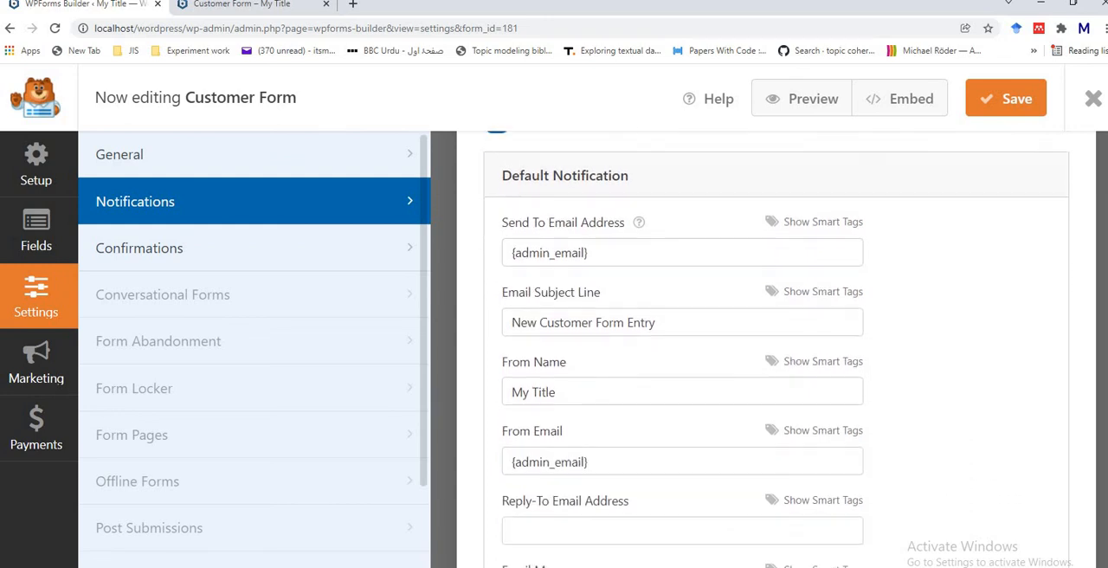
scroll(776, 346, down, 1)
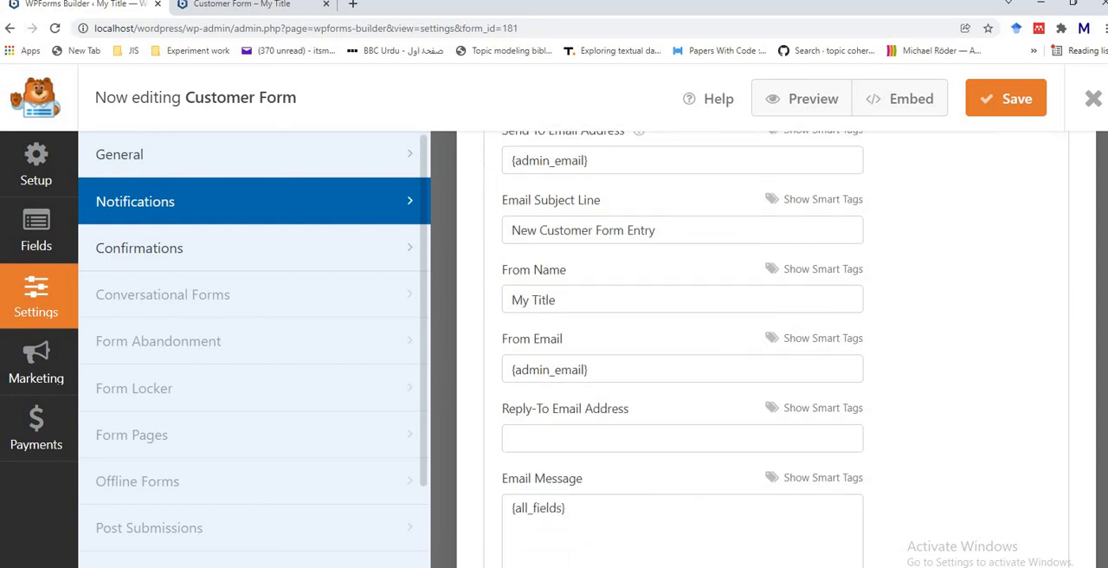
scroll(777, 347, down, 1)
scroll(776, 346, down, 1)
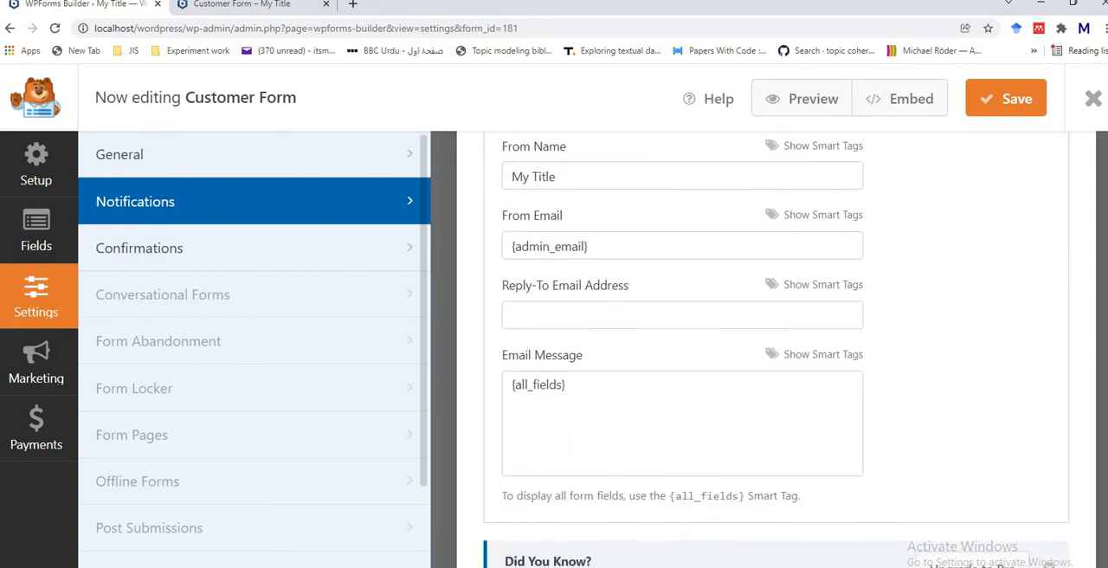
scroll(776, 346, down, 1)
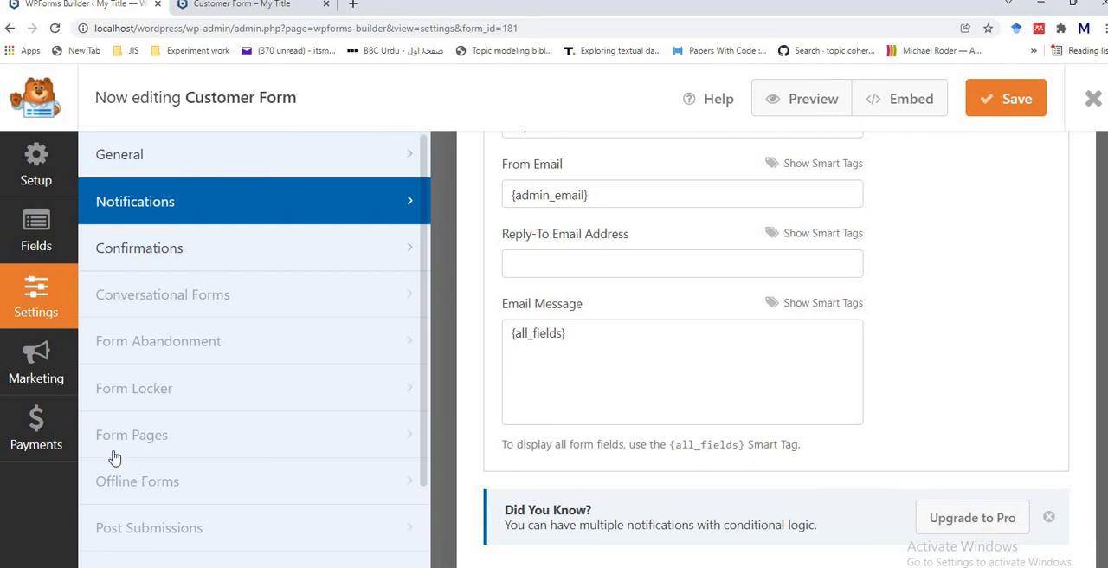
Step: Open the Confirmations settings and check the available confirmation types, keeping Message selected
click(125, 265)
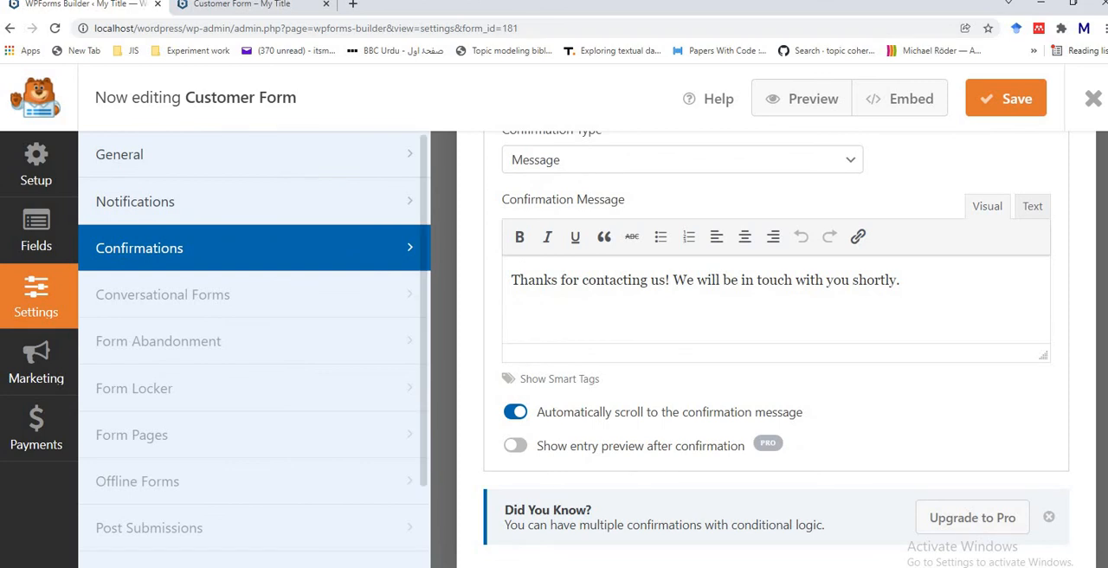
scroll(776, 346, up, 2)
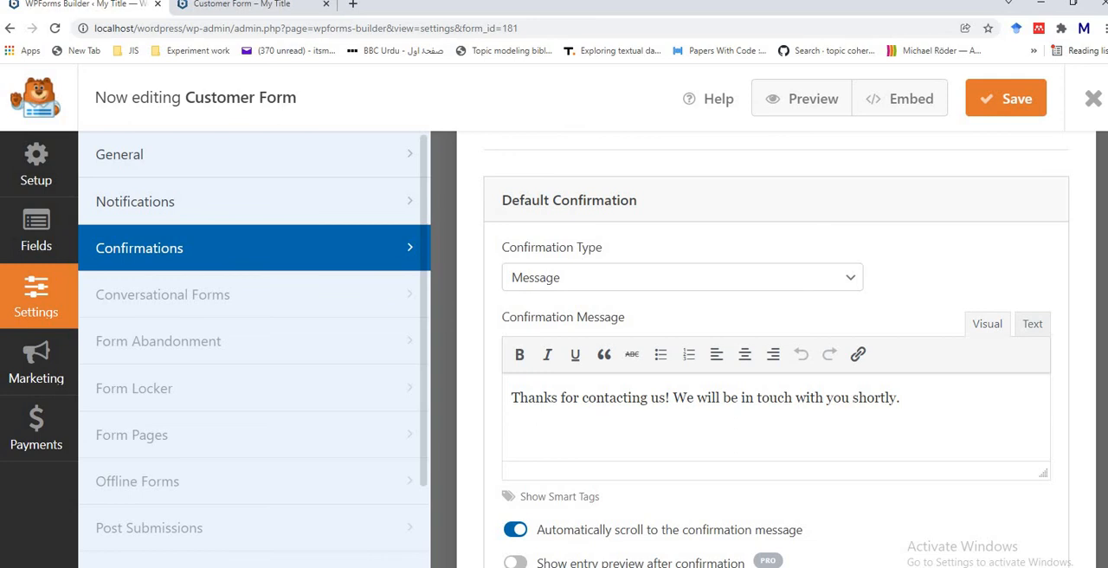
click(837, 286)
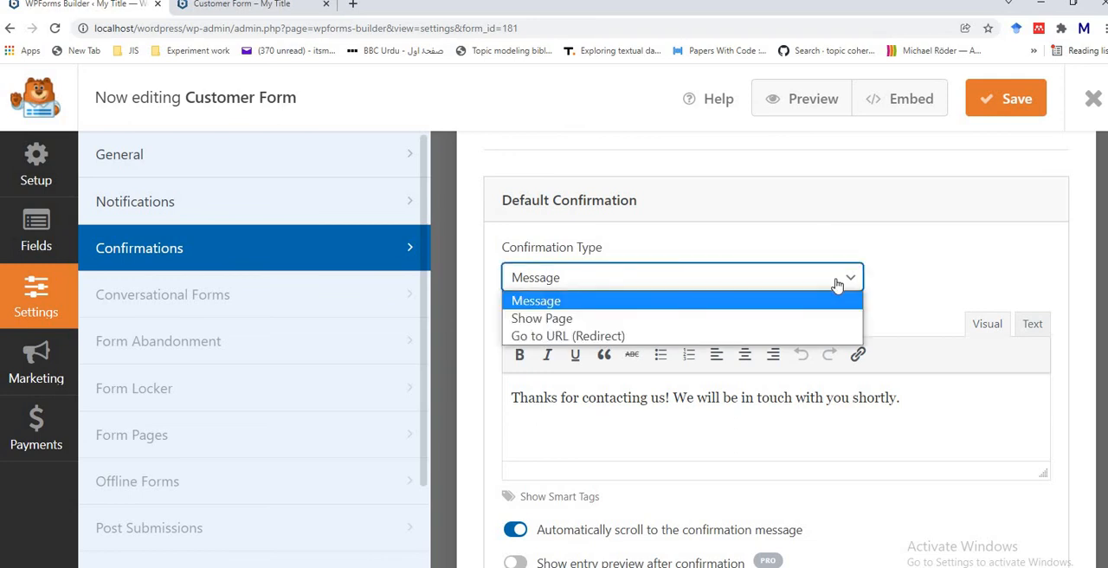
click(837, 285)
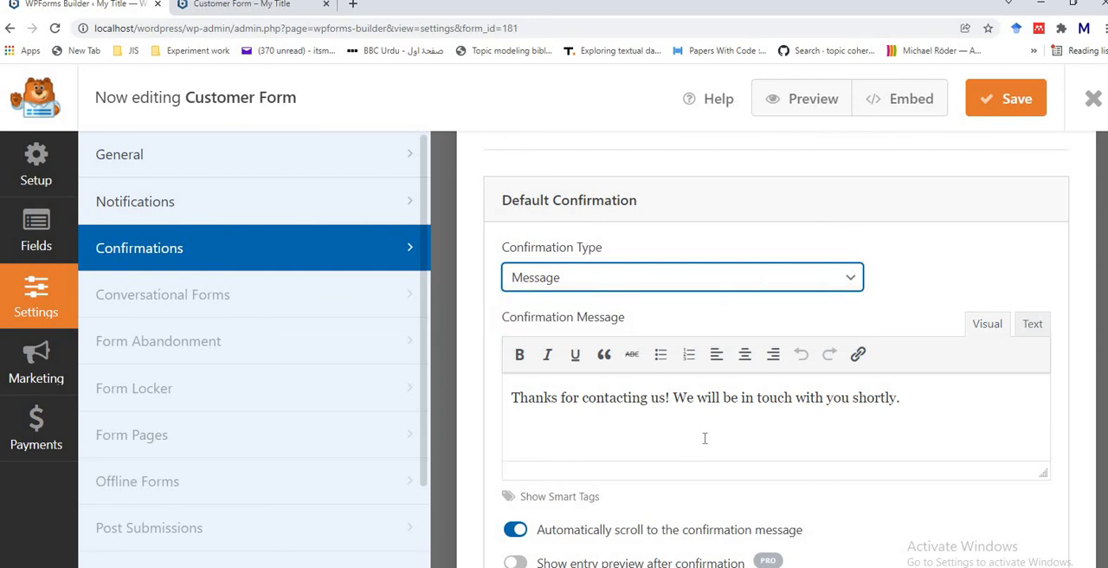
Step: Insert "Dear Customer !!!" at the start of the Default Confirmation's message and save the form
click(914, 402)
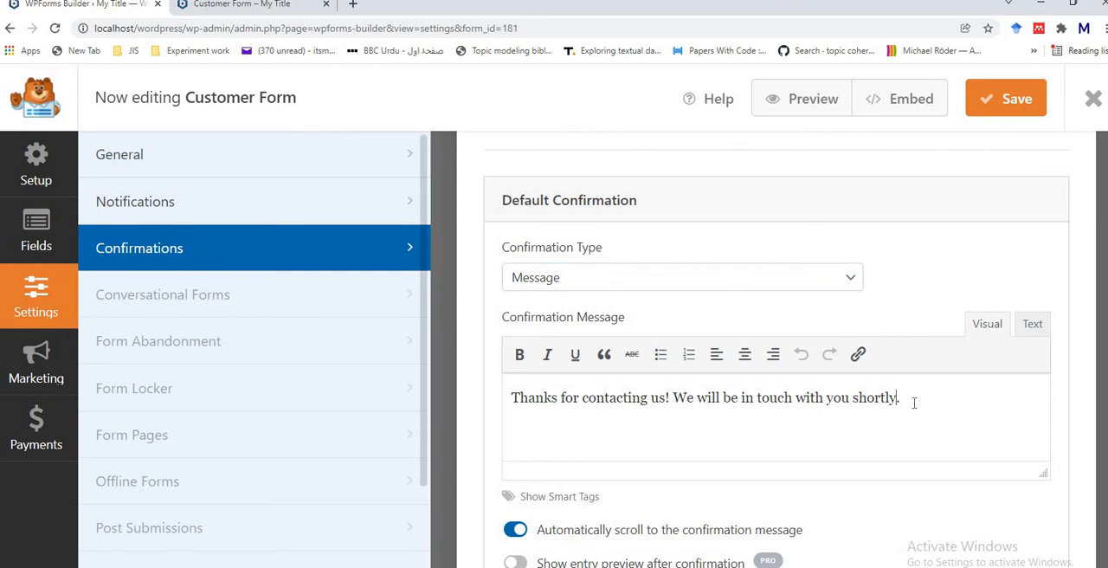
key(Left)
key(Left)
key(Left)
key(Left)
key(Left)
key(Left)
key(Left)
key(Left)
key(Left)
key(Left)
key(Left)
key(Left)
key(Left)
key(Left)
key(Left)
key(Left)
key(Left)
key(Left)
key(Left)
key(Left)
text(Dear )
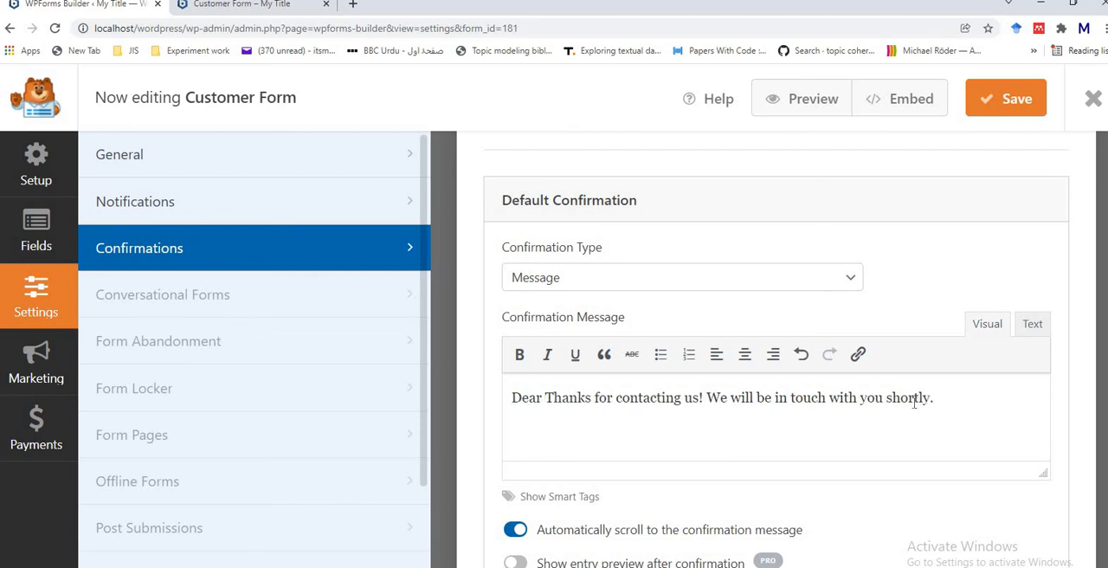
text(Custom)
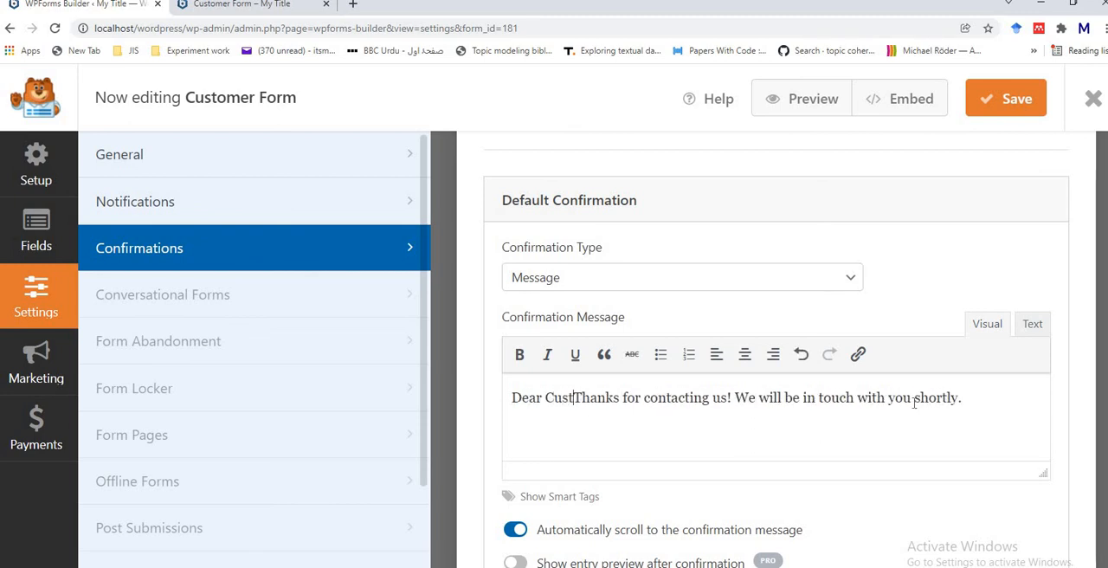
text(er )
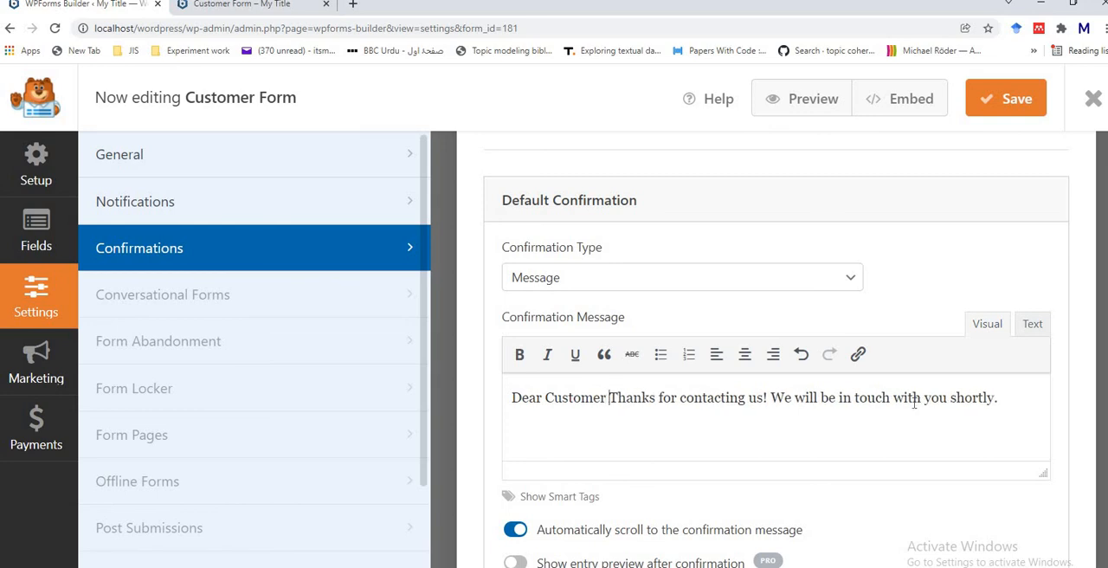
text(!!!)
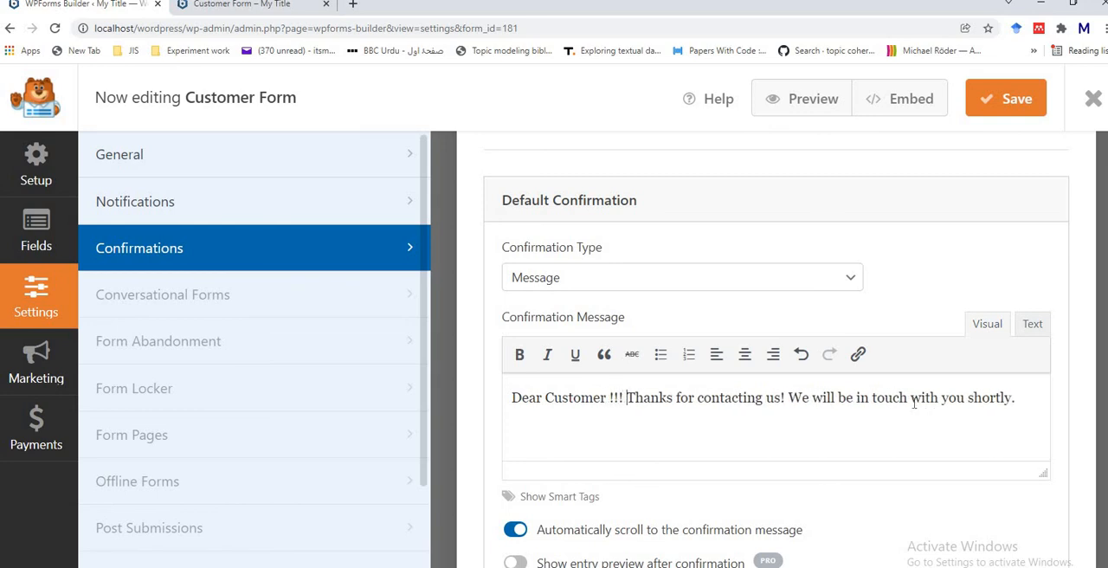
click(1014, 97)
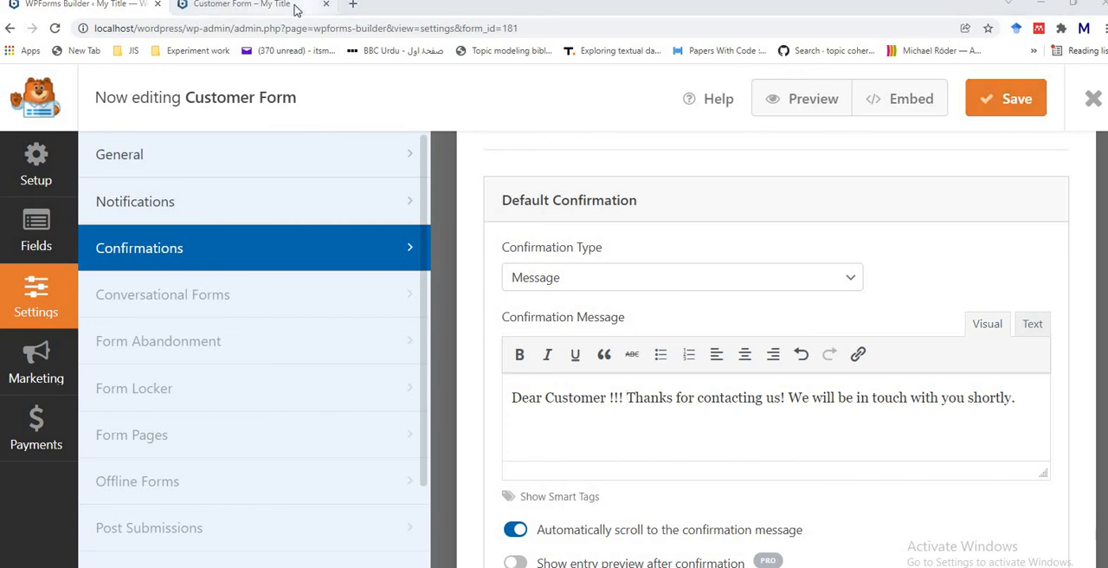
Step: Reload the Customer Form preview and enter q as the customer's first name
click(298, 9)
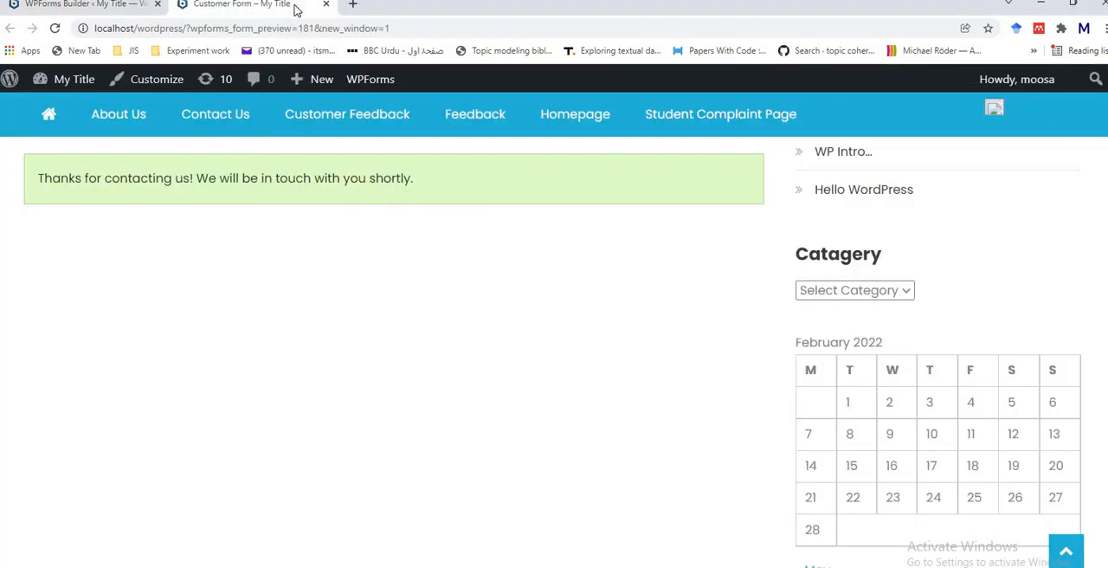
click(54, 29)
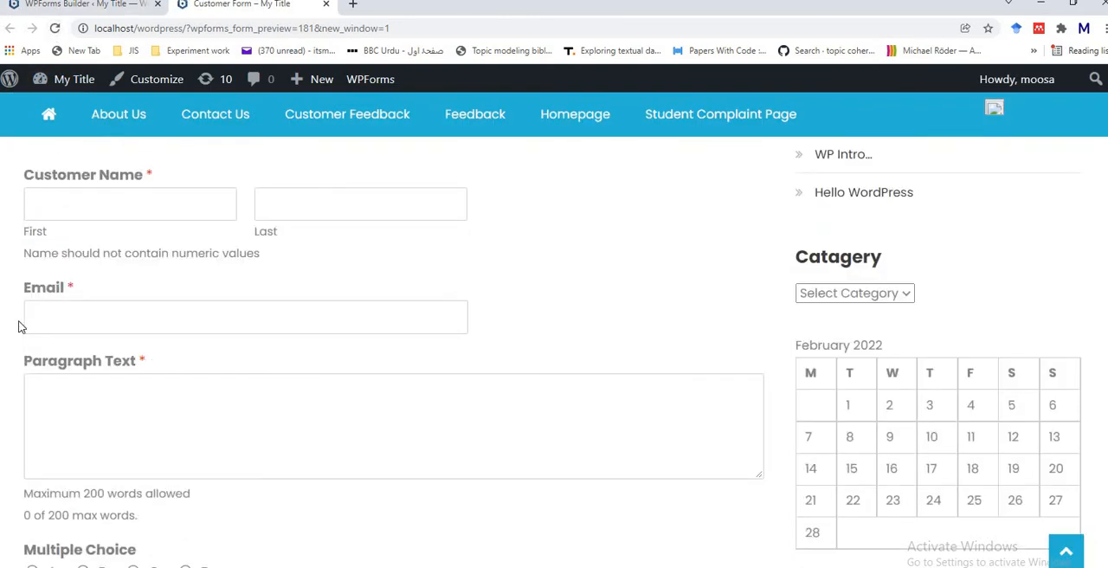
scroll(22, 327, up, 4)
scroll(22, 328, down, 3)
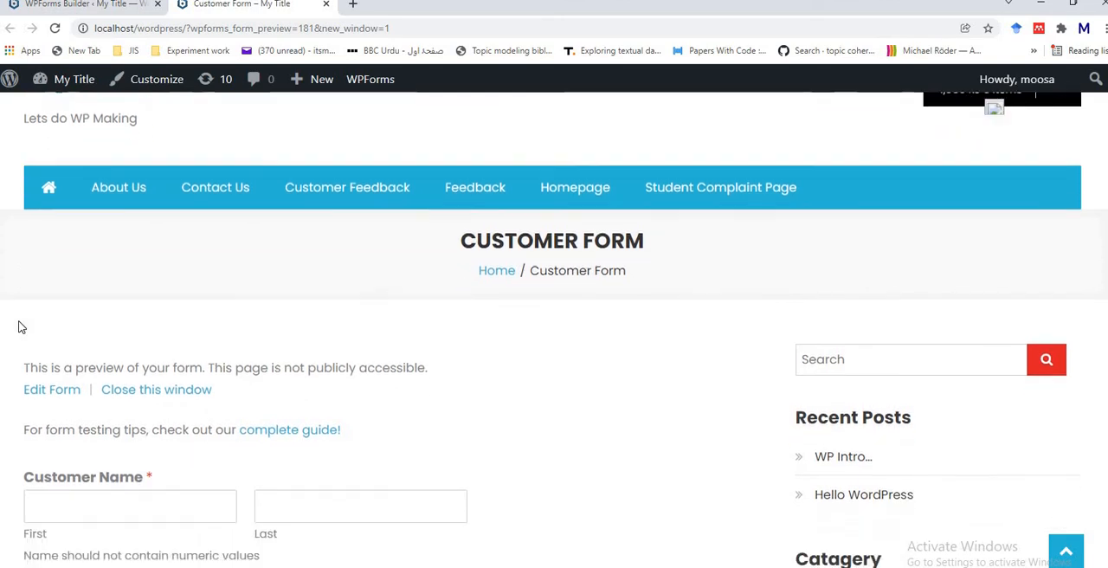
scroll(22, 327, down, 1)
click(108, 258)
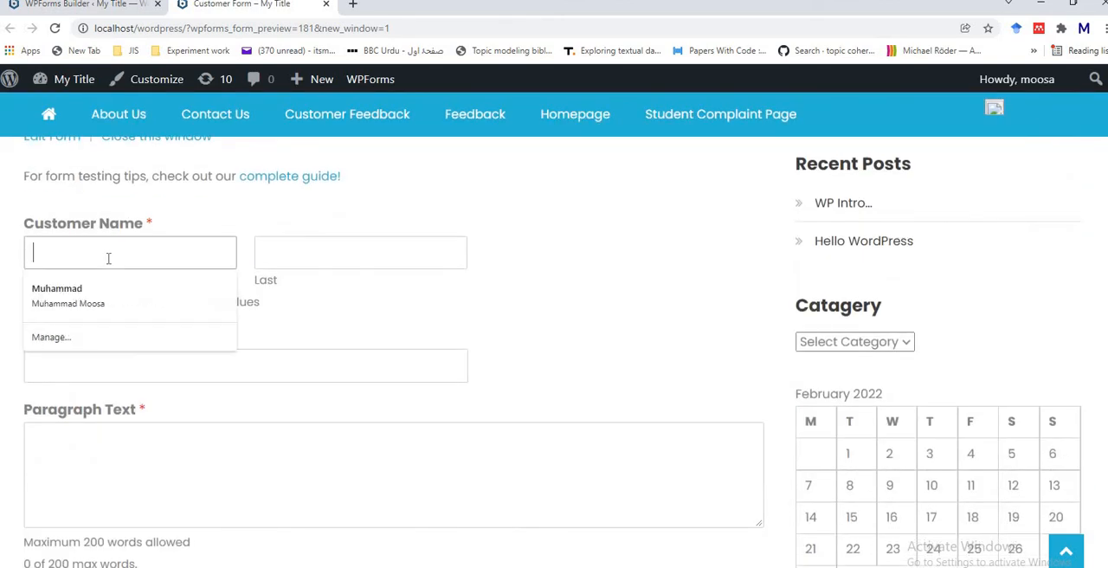
text(q)
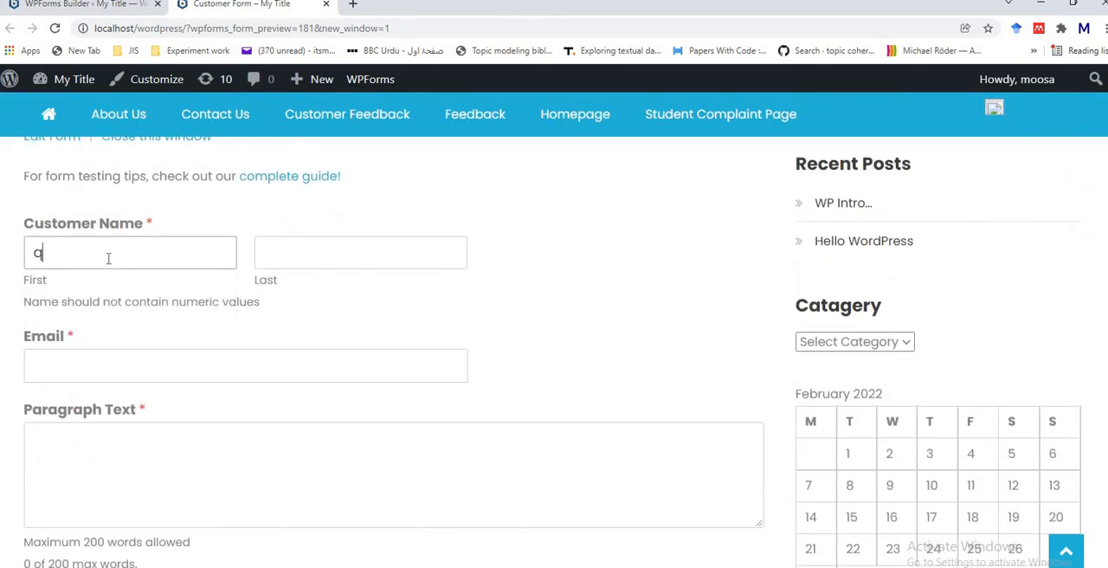
Step: Fill in the customer's last name and e-mail from the saved autofill entry and enter qq as the Paragraph Text
click(75, 352)
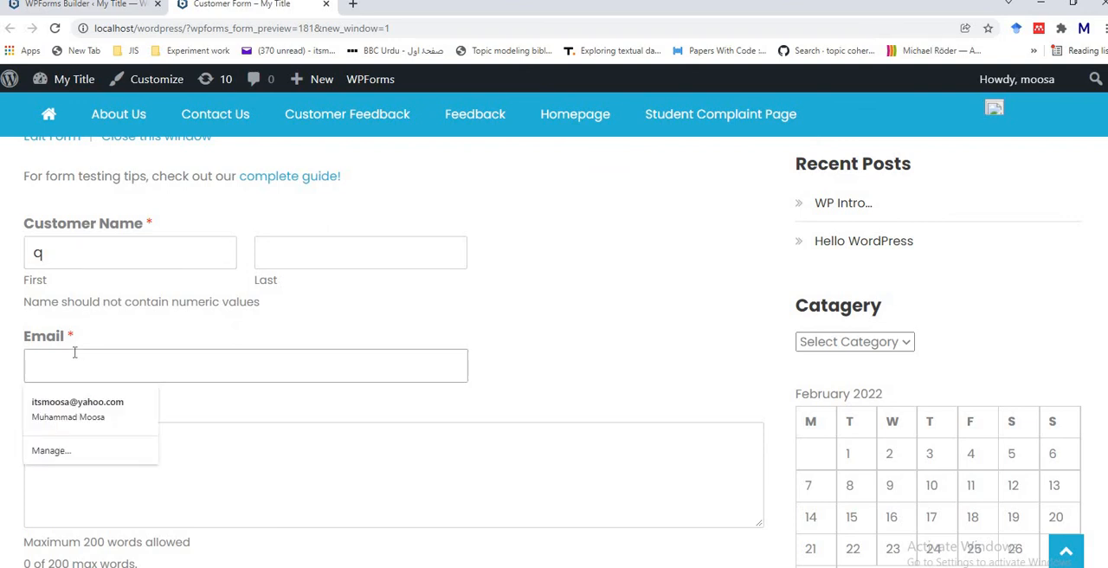
click(77, 407)
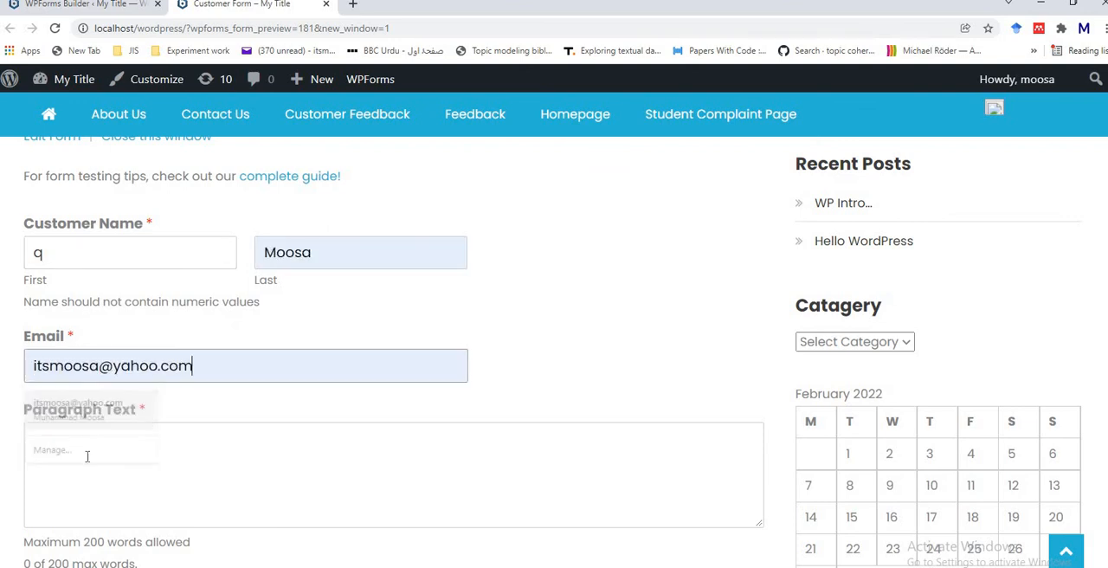
click(79, 452)
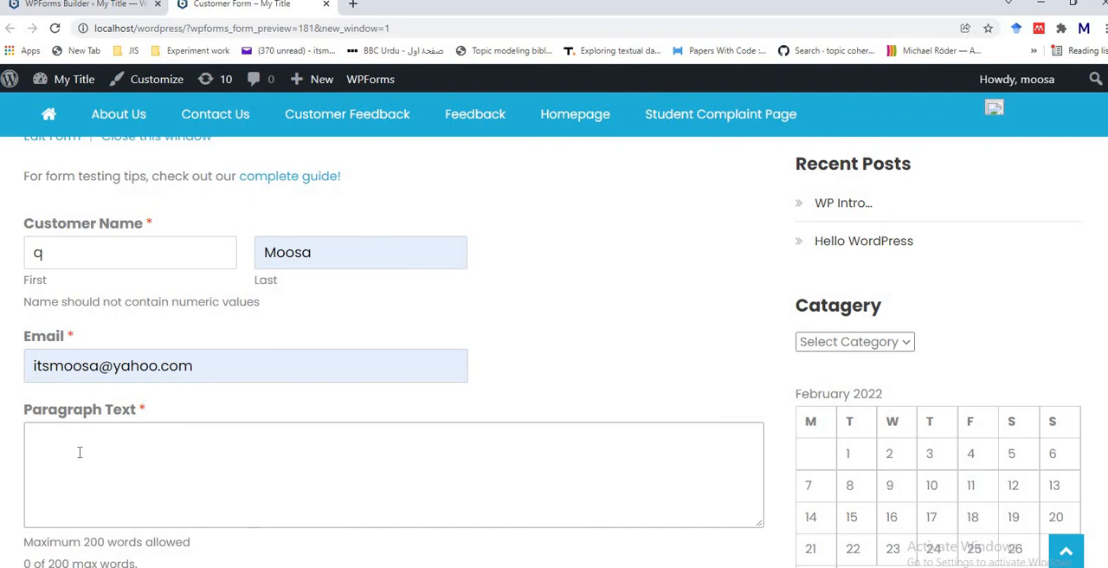
text(qq)
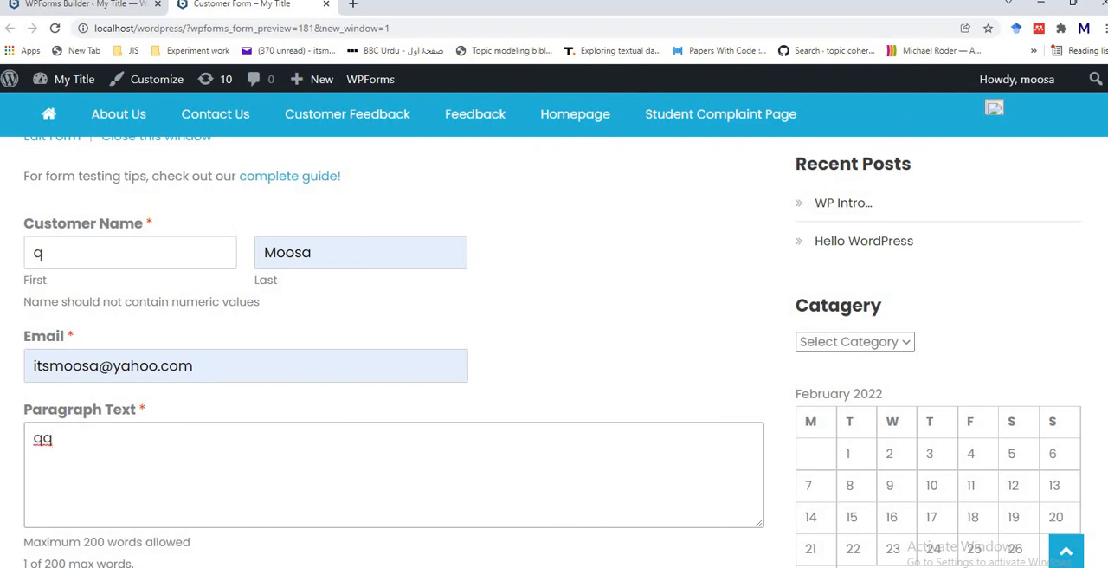
Step: Choose C and First Choice, submit the test form, and return to the form builder's Confirmations settings
scroll(113, 312, down, 4)
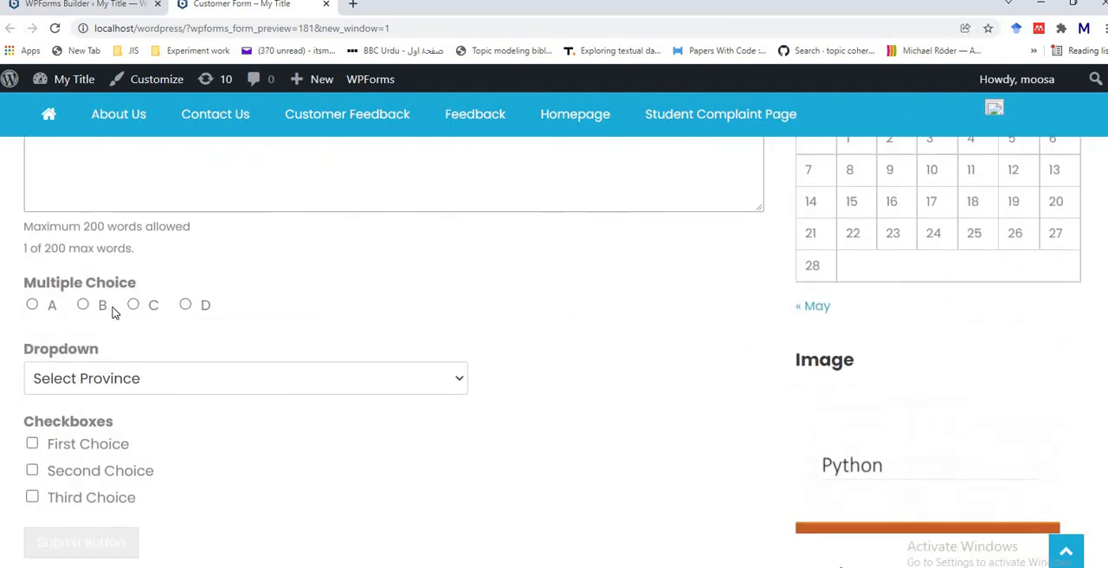
click(133, 305)
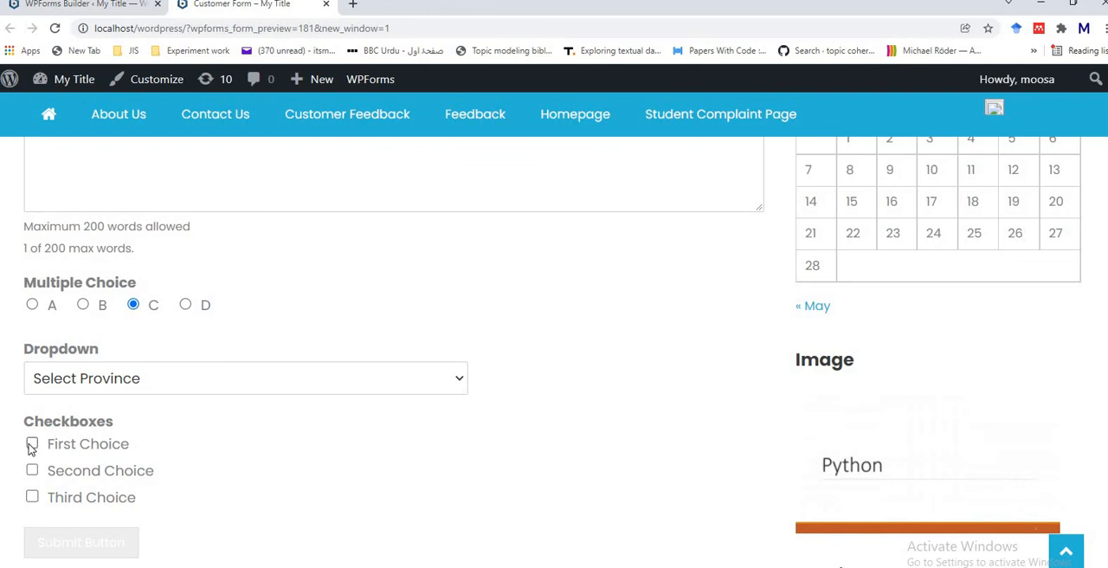
click(32, 445)
scroll(747, 380, down, 1)
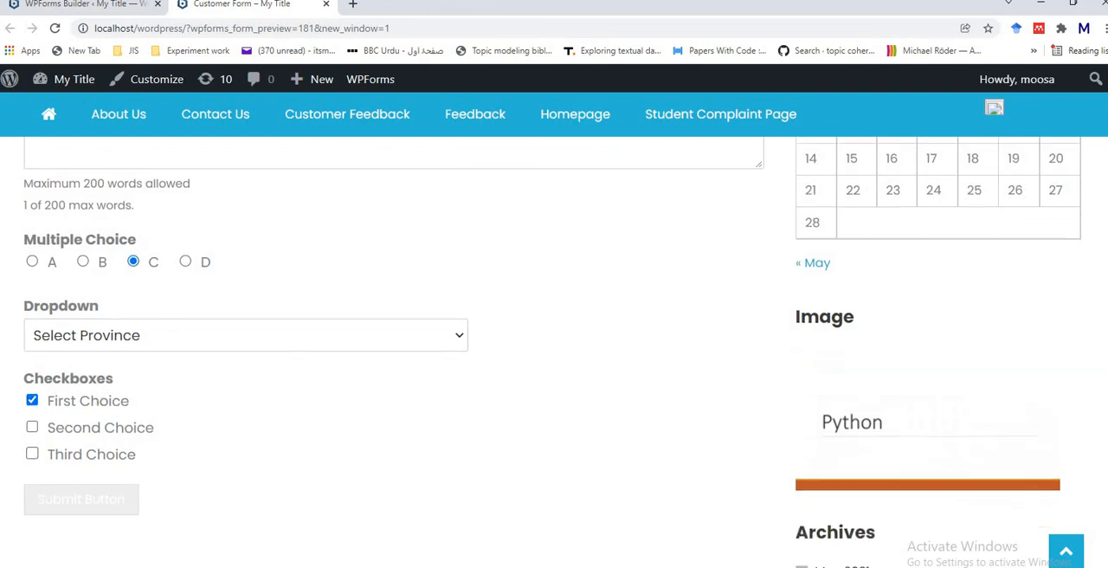
scroll(136, 477, down, 1)
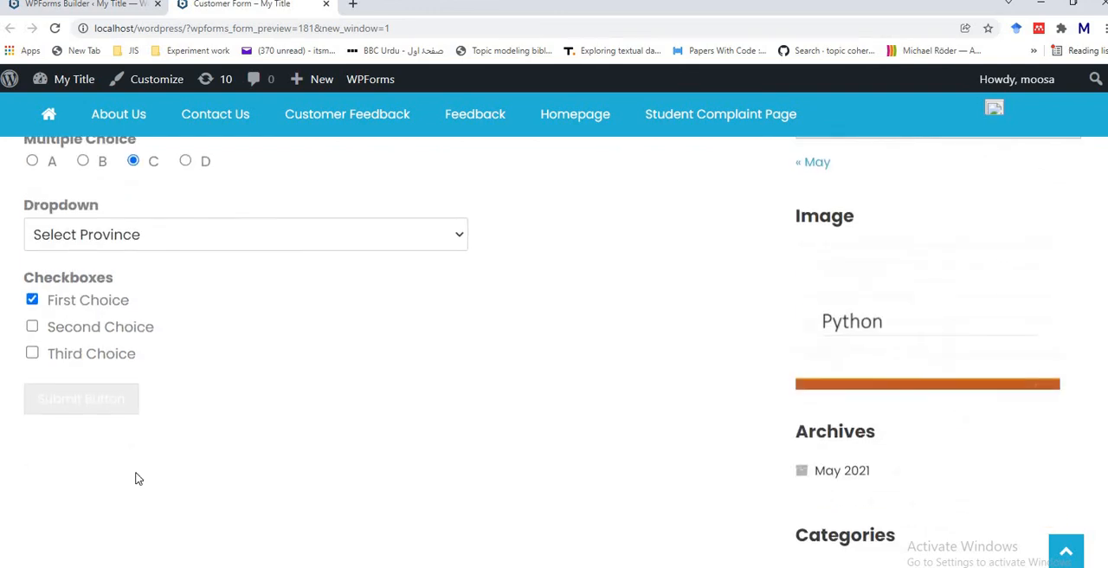
click(87, 408)
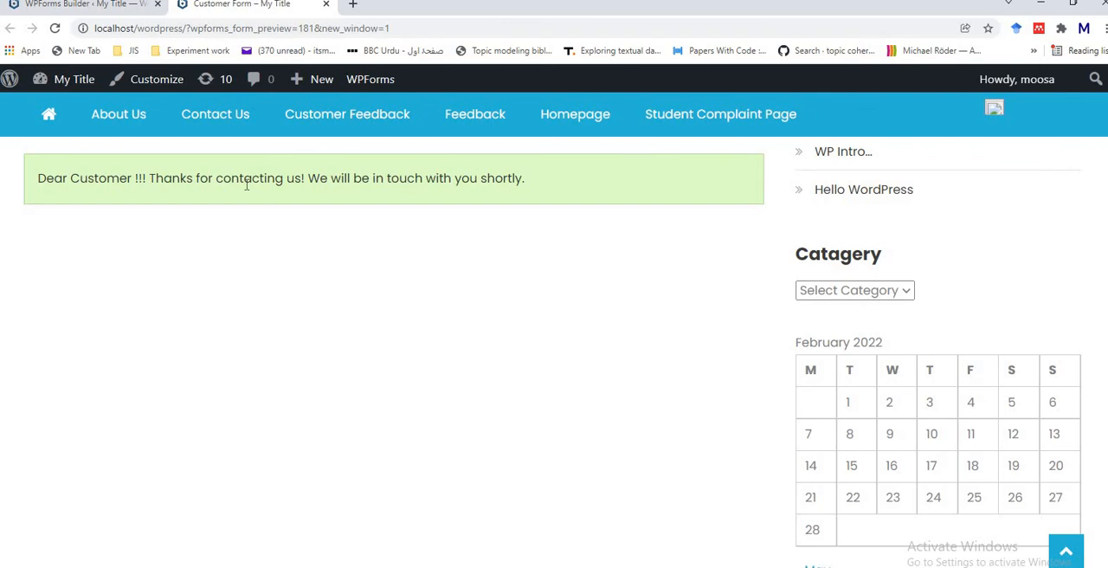
click(108, 7)
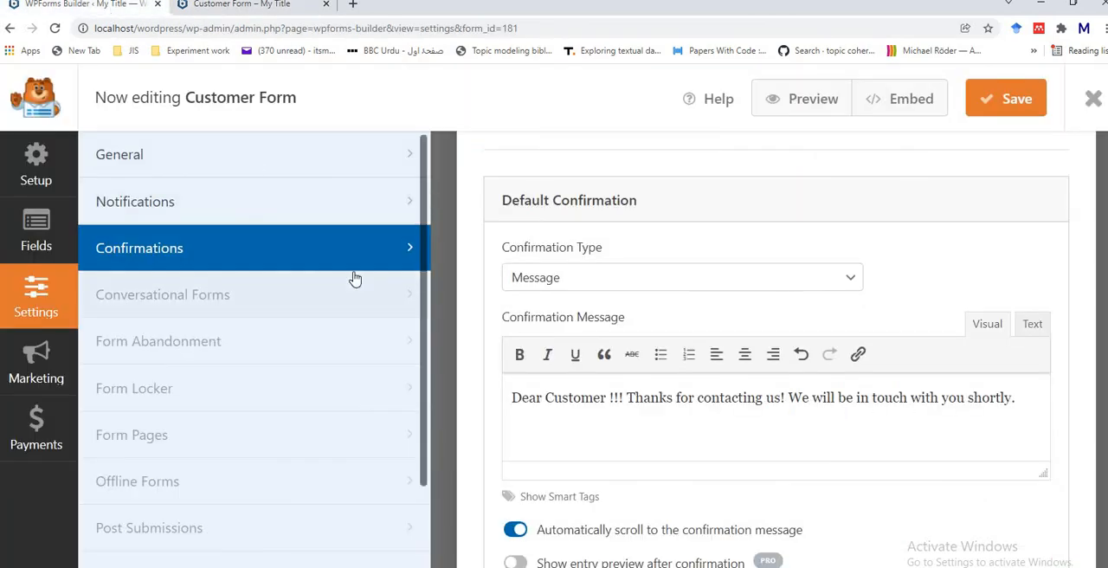